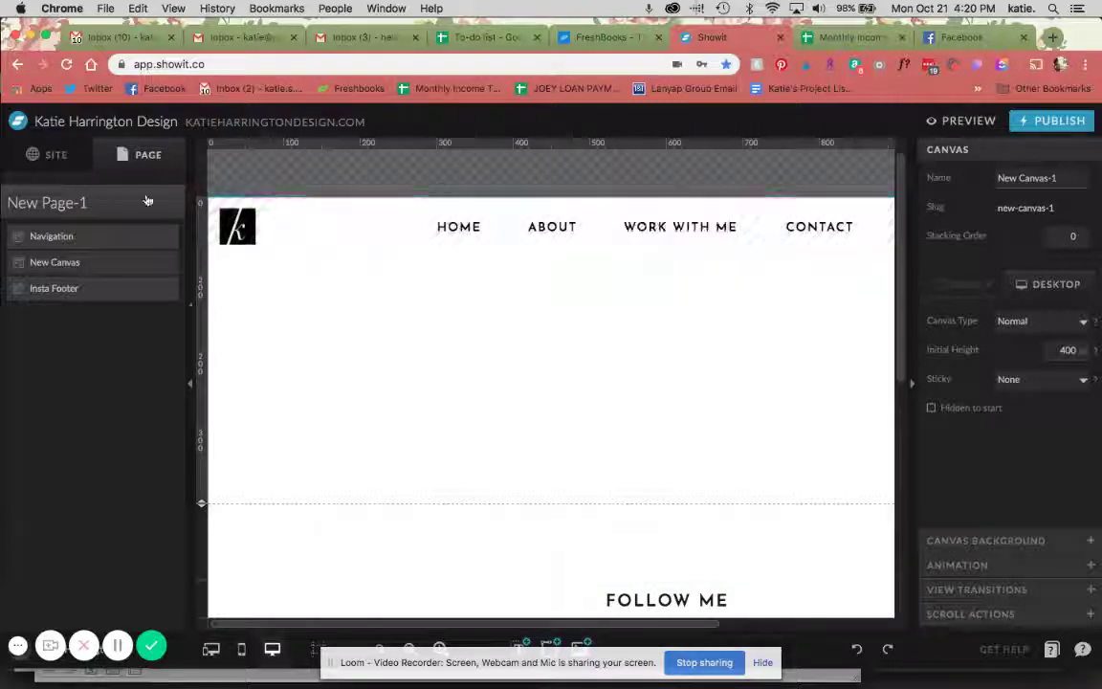
Look through the page settings and add-canvas options, selecting the empty canvas without adding anything
click(157, 203)
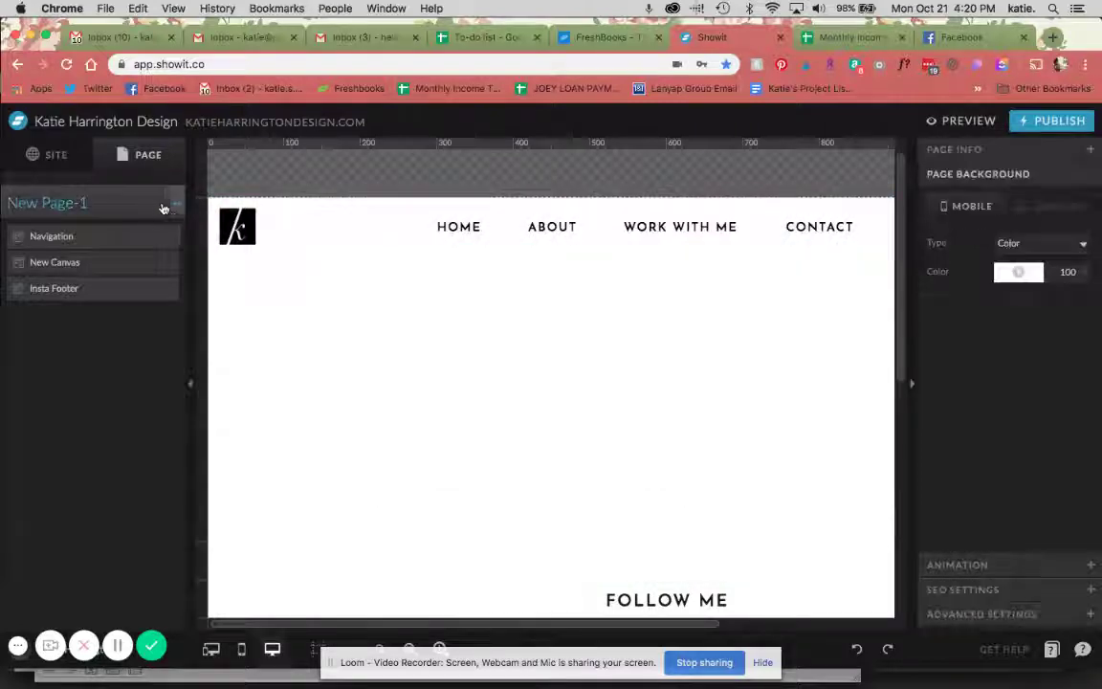
click(172, 207)
click(163, 226)
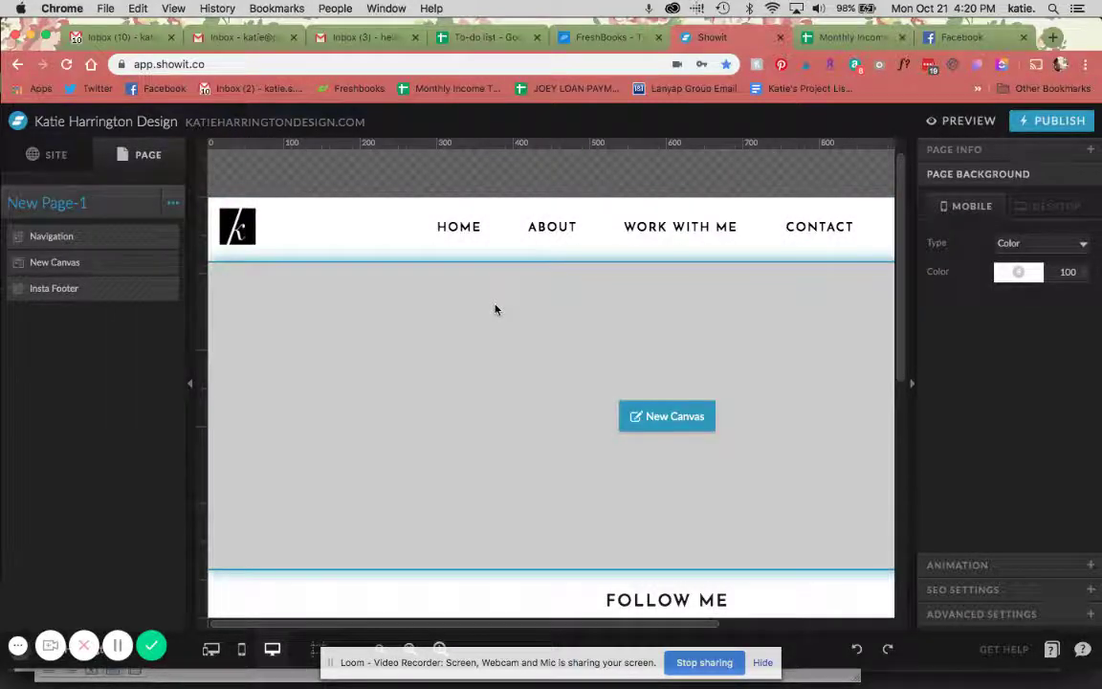
scroll(495, 325, down, 5)
scroll(495, 325, up, 10)
click(495, 292)
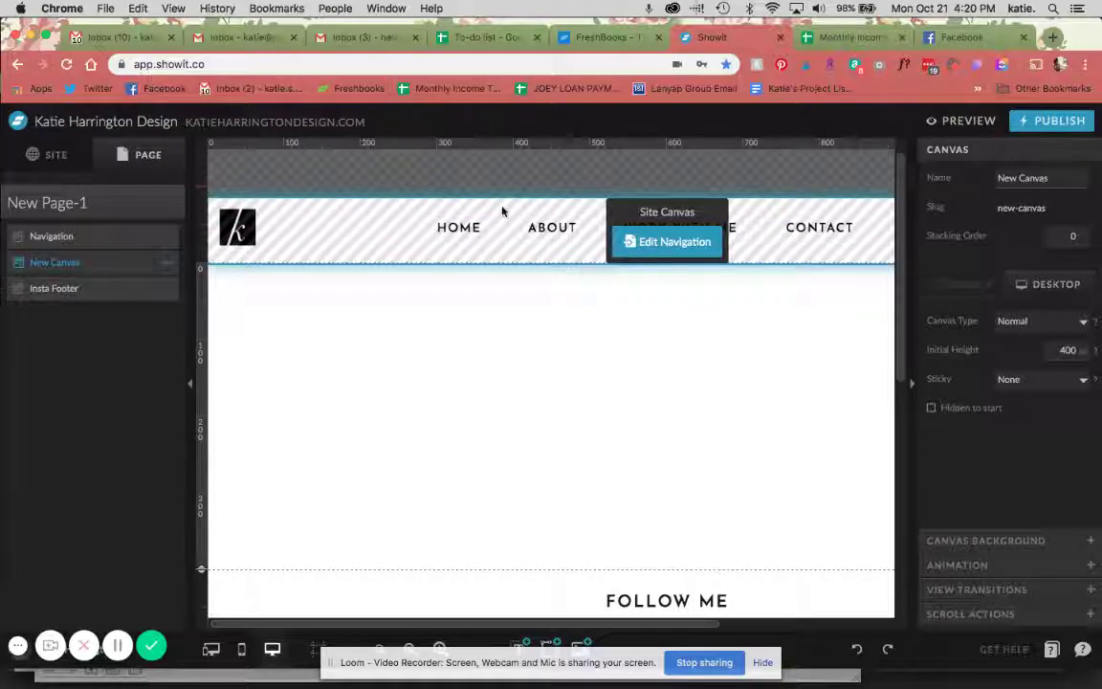
scroll(495, 208, down, 5)
scroll(495, 207, up, 5)
click(134, 203)
click(172, 203)
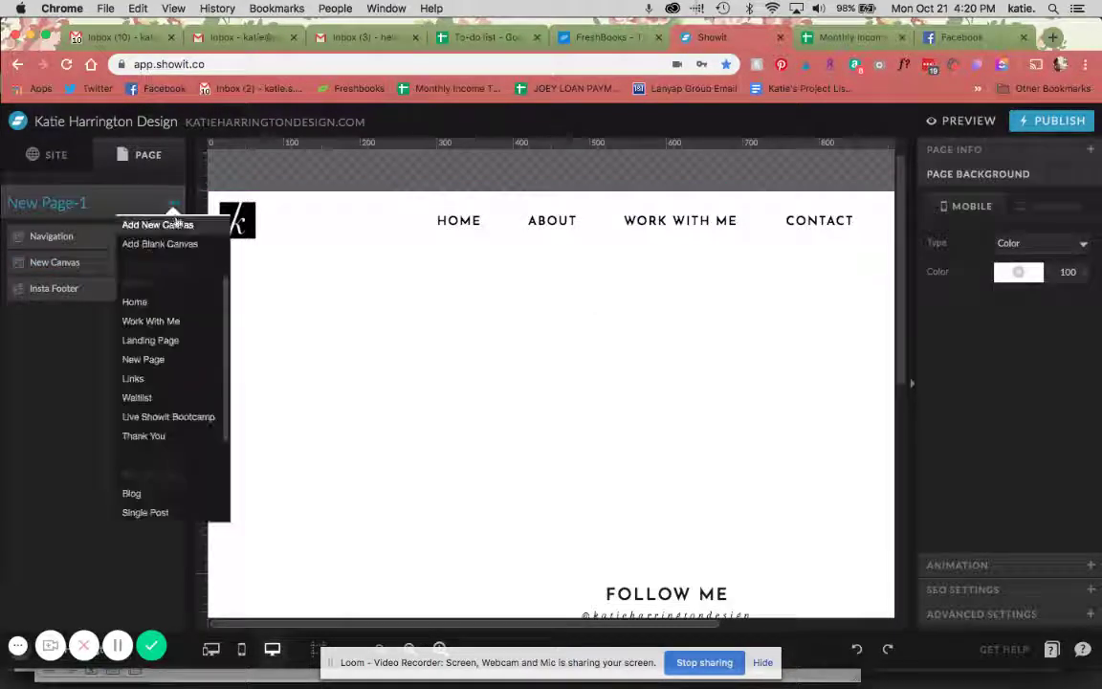
click(73, 212)
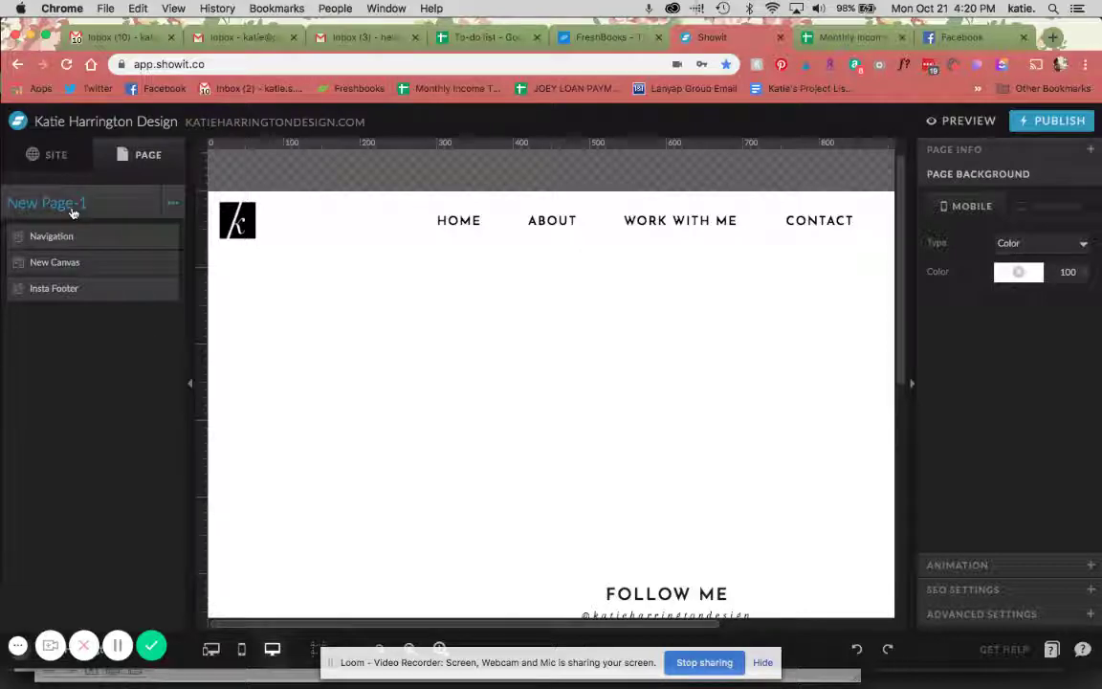
Rename the page from New Page-1 to 'Contact' in Page Info
click(989, 153)
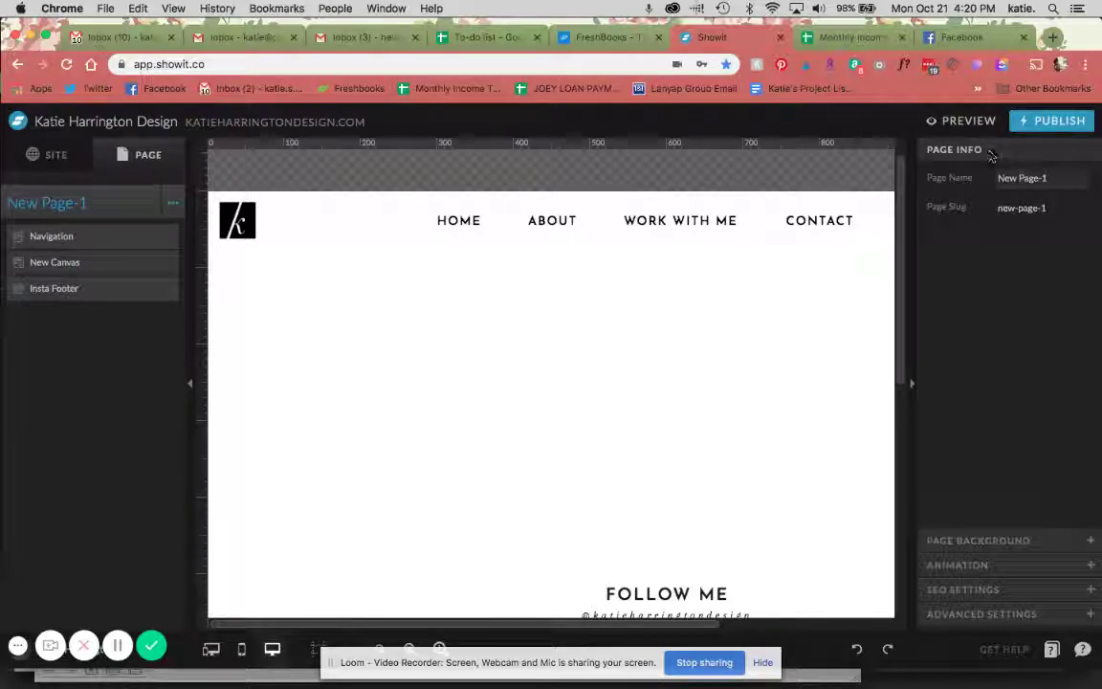
click(1022, 178)
click(1035, 184)
click(1021, 178)
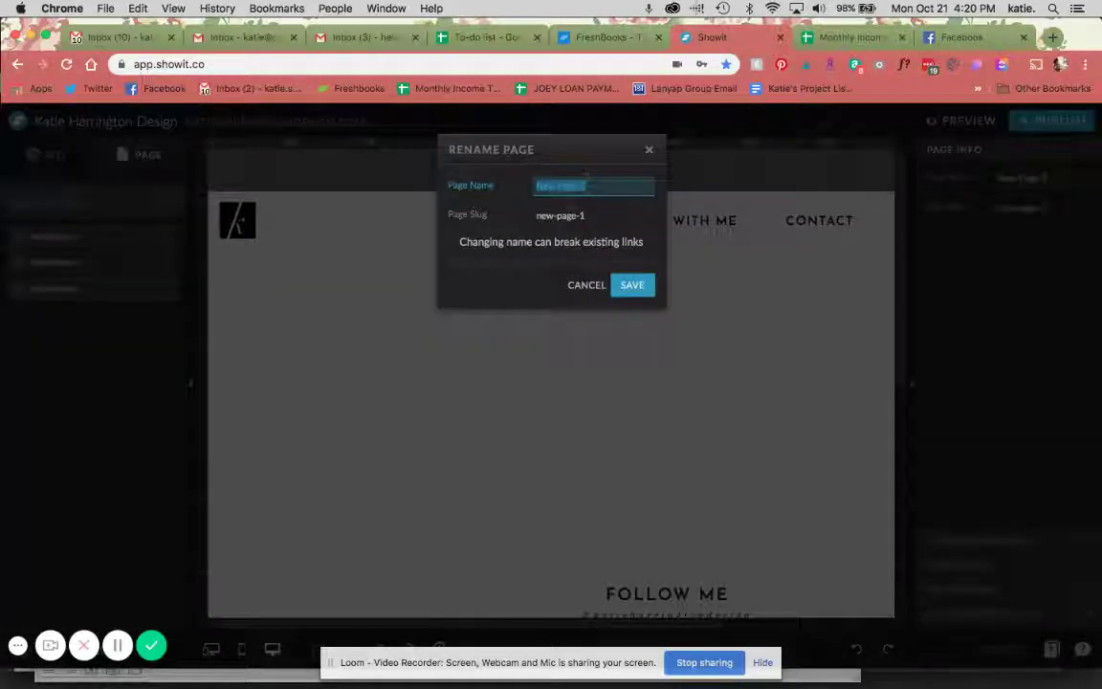
text(Contact)
key(Return)
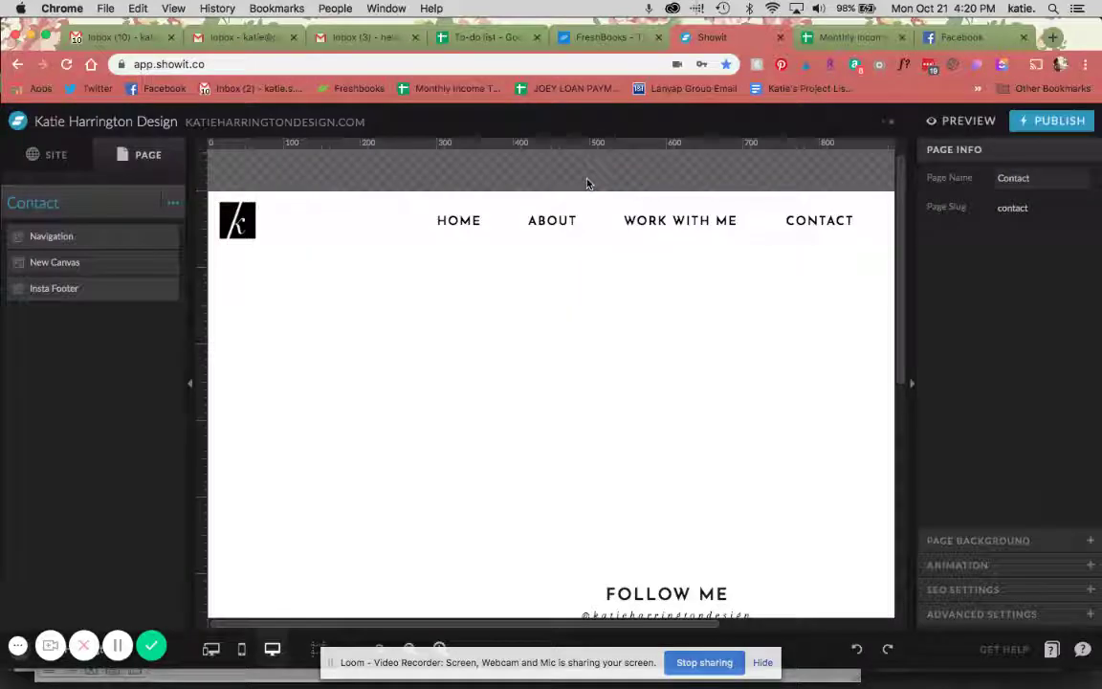
click(75, 160)
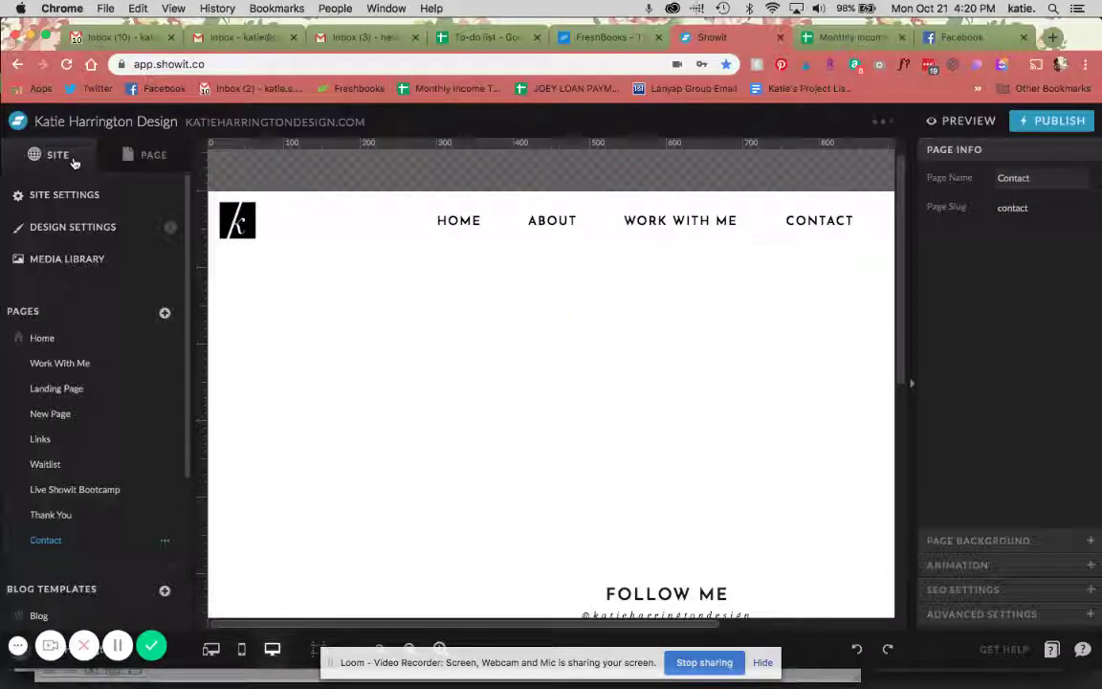
scroll(128, 305, down, 4)
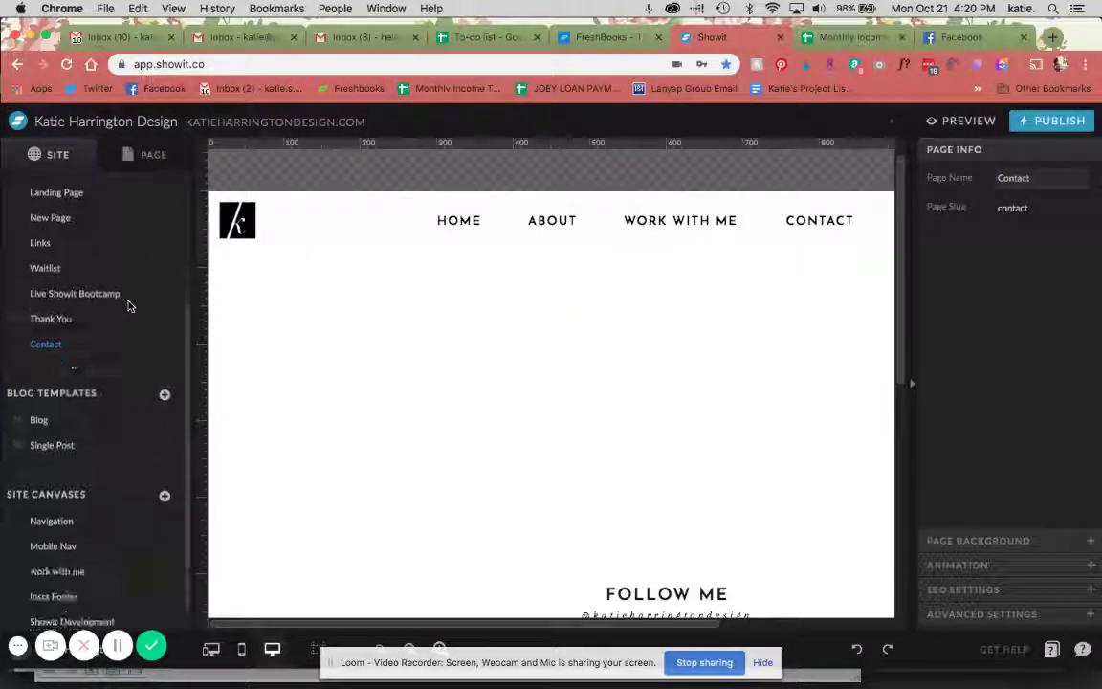
scroll(59, 347, up, 4)
click(48, 340)
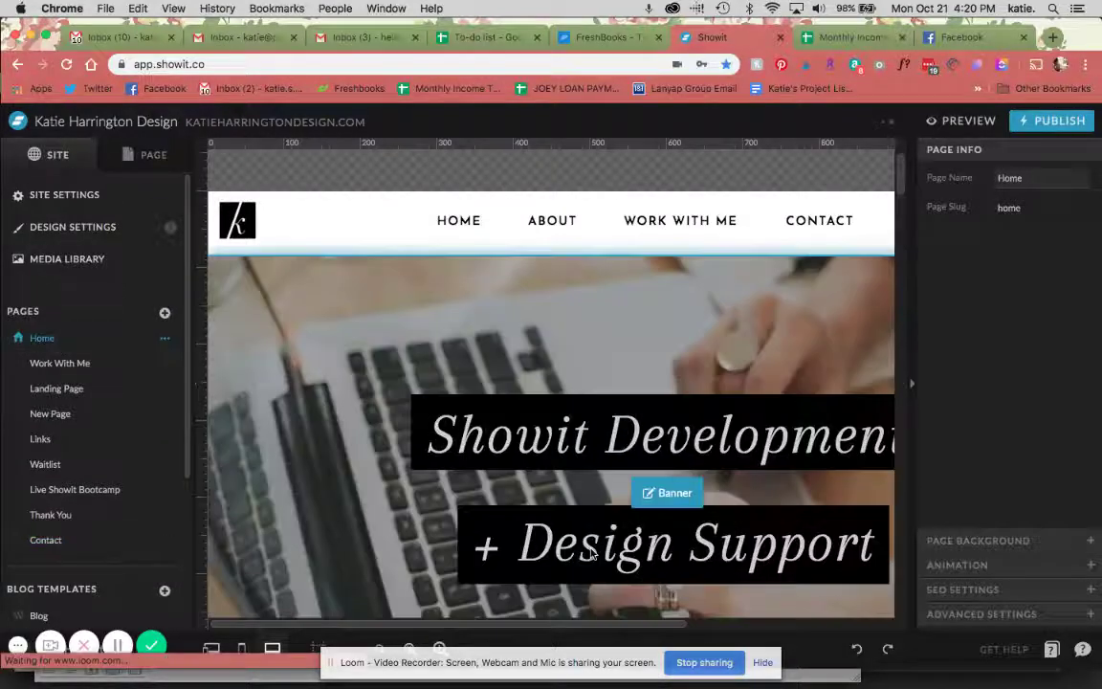
scroll(590, 553, down, 15)
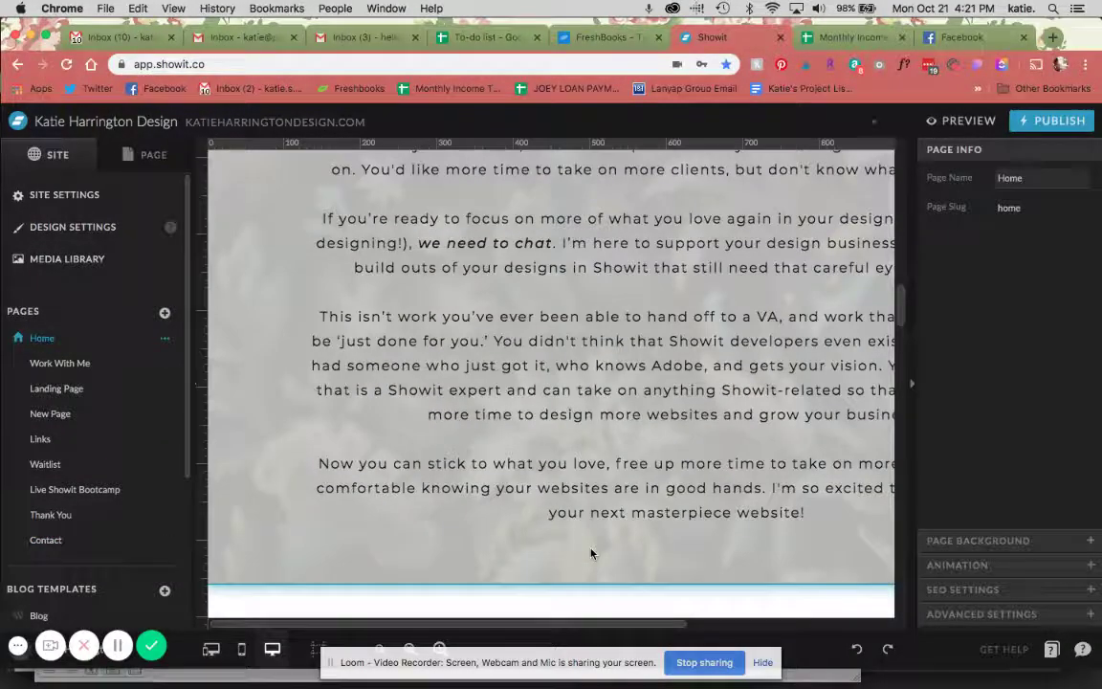
scroll(590, 553, down, 15)
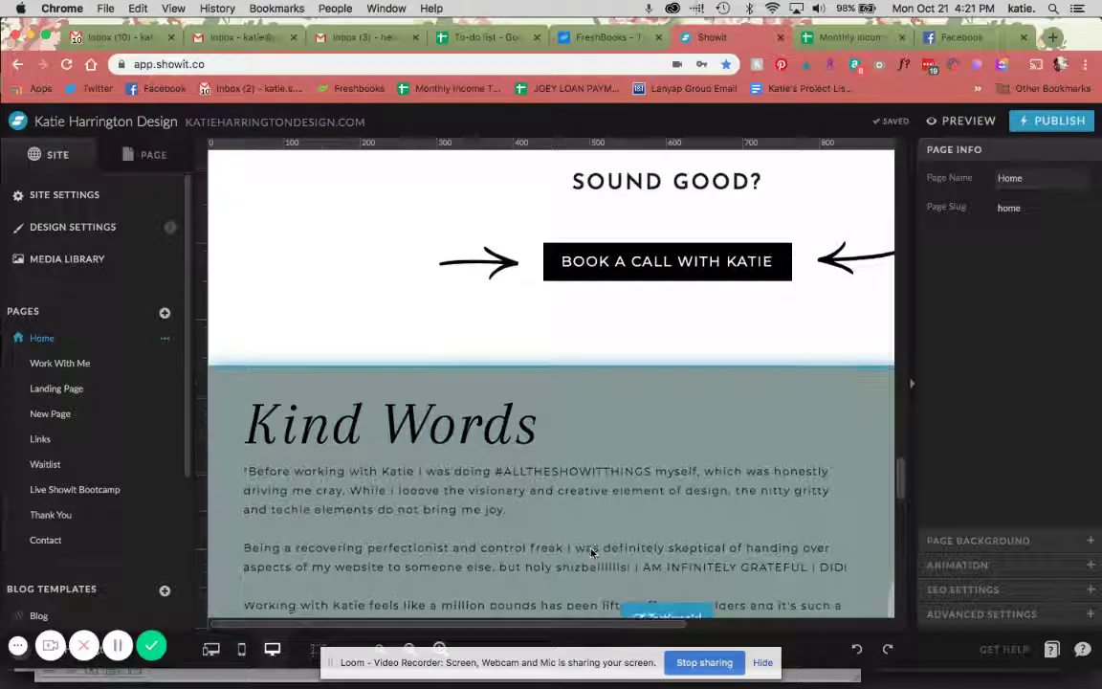
scroll(590, 553, down, 10)
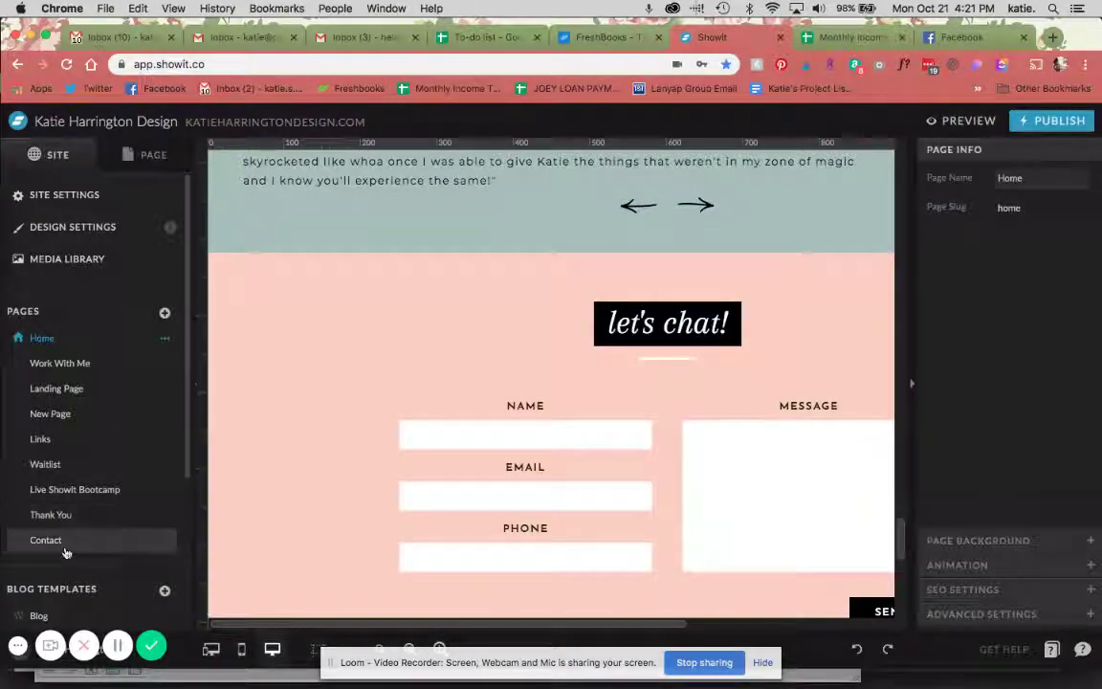
click(64, 547)
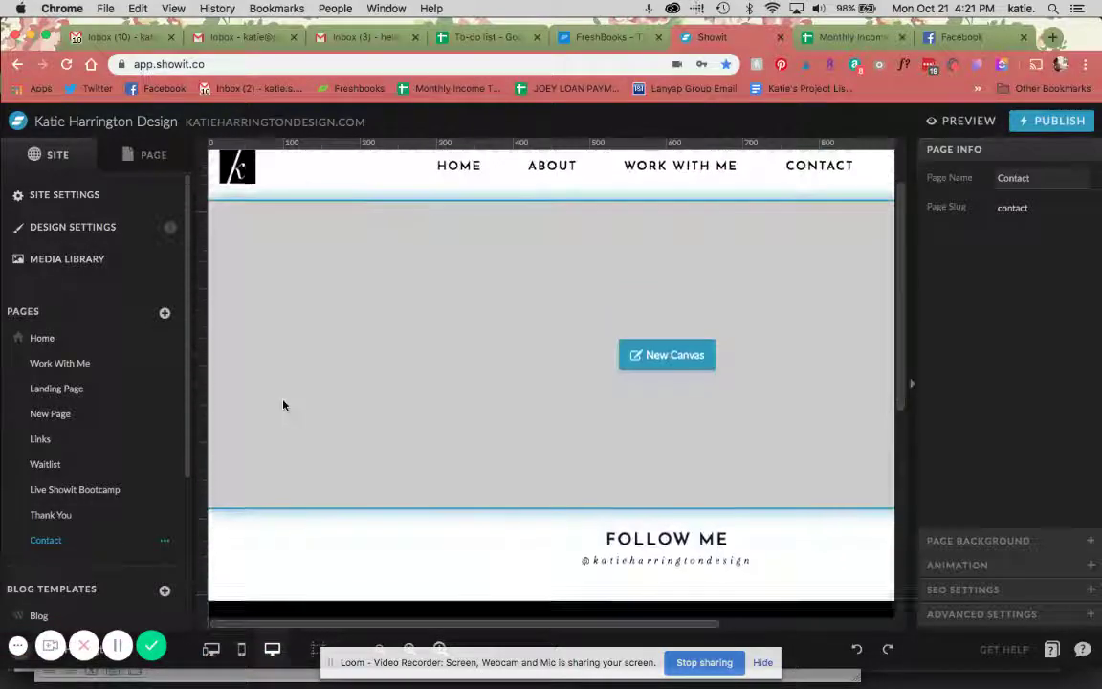
click(283, 405)
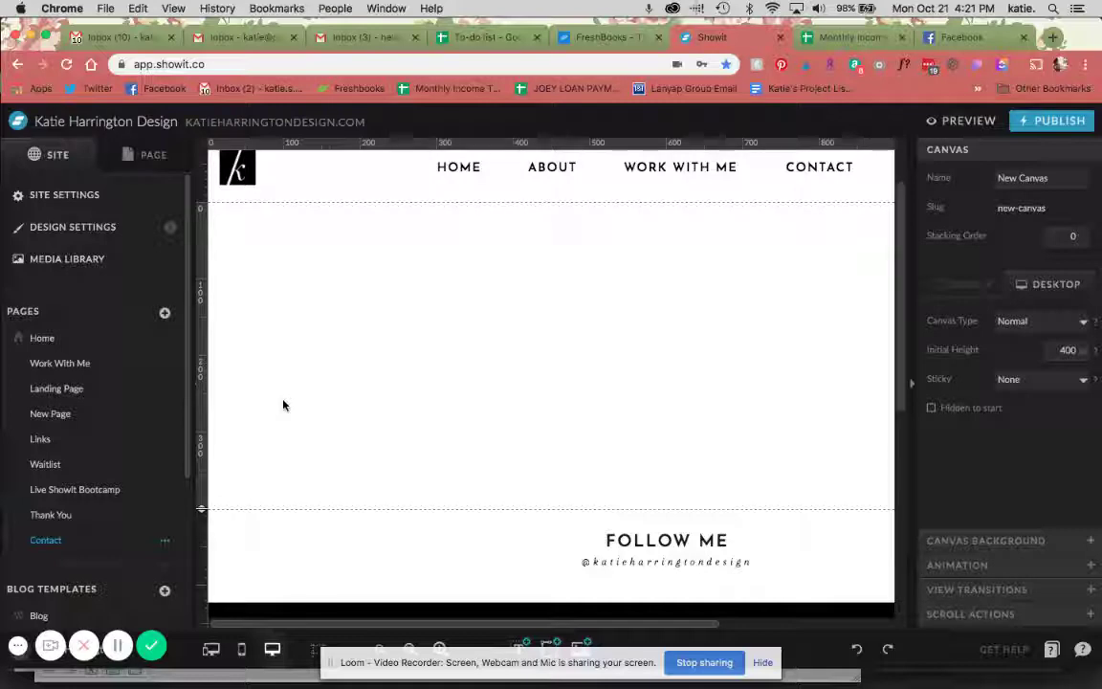
Drag the Contact page canvas's bottom edge down to make it taller
click(772, 668)
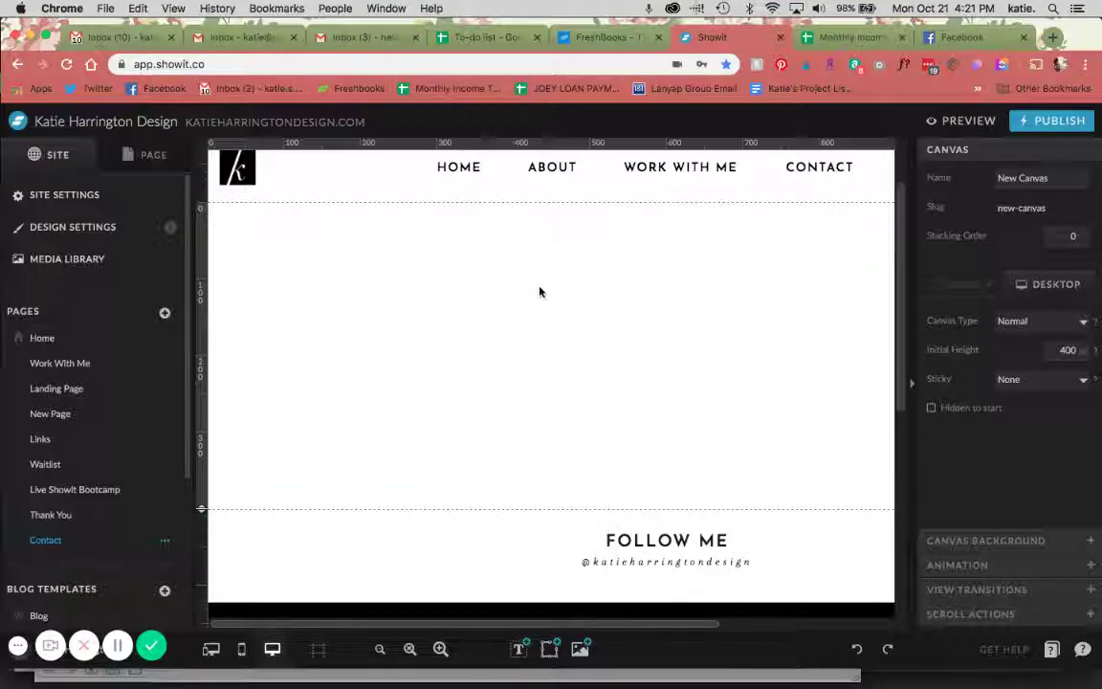
click(146, 154)
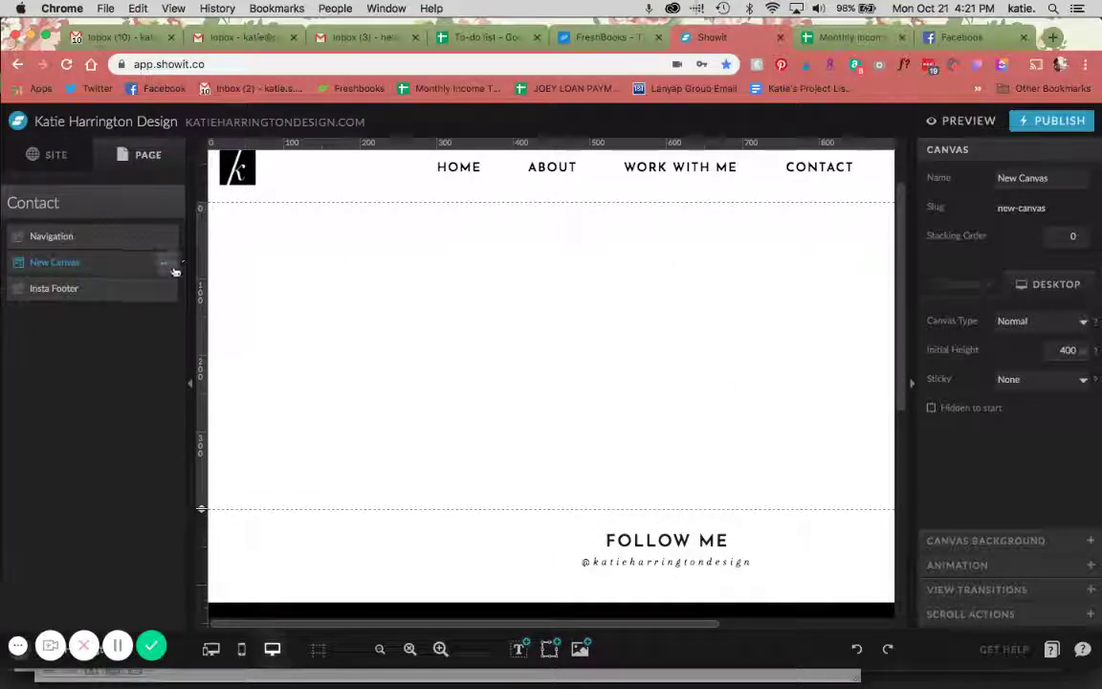
drag(201, 508, 201, 596)
scroll(411, 349, right, 2)
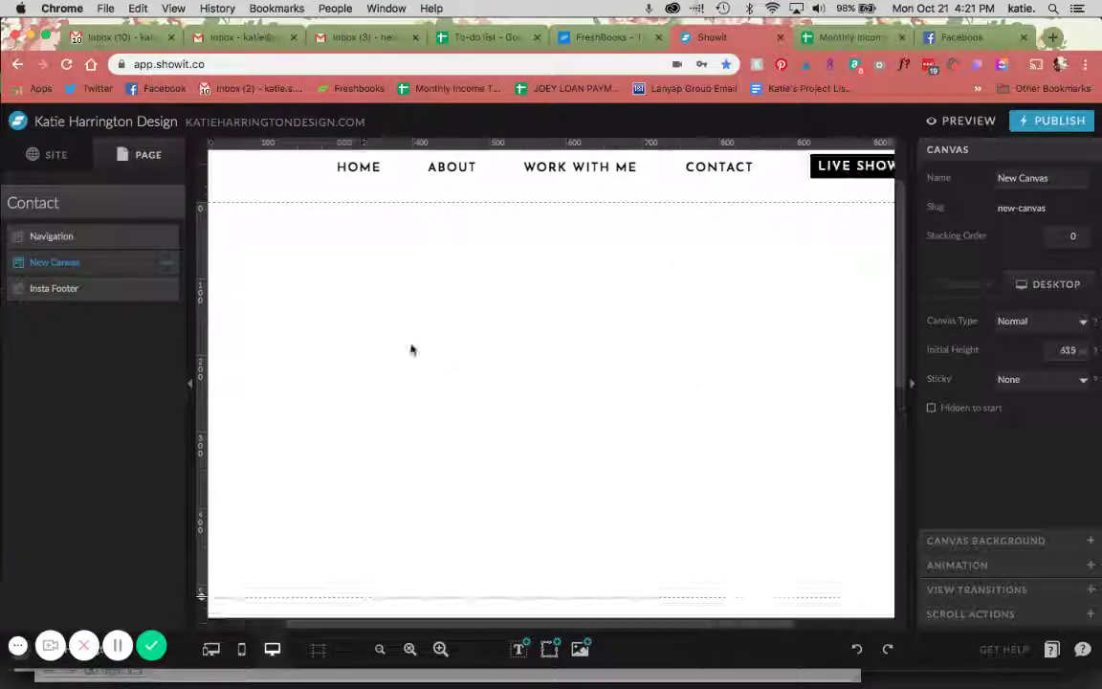
scroll(411, 349, right, 2)
scroll(412, 349, left, 3)
scroll(411, 350, up, 1)
scroll(411, 349, down, 1)
Add a Title text box near the top of the canvas reading 'Contact'
mouse_move(517, 646)
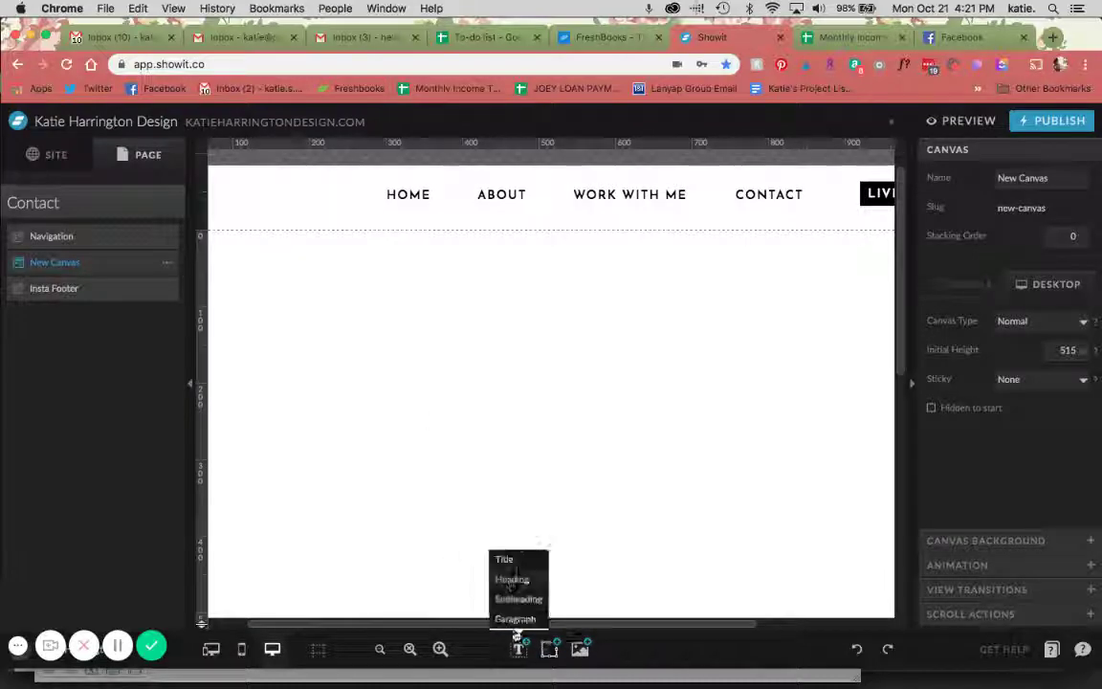
click(511, 560)
drag(578, 428, 537, 332)
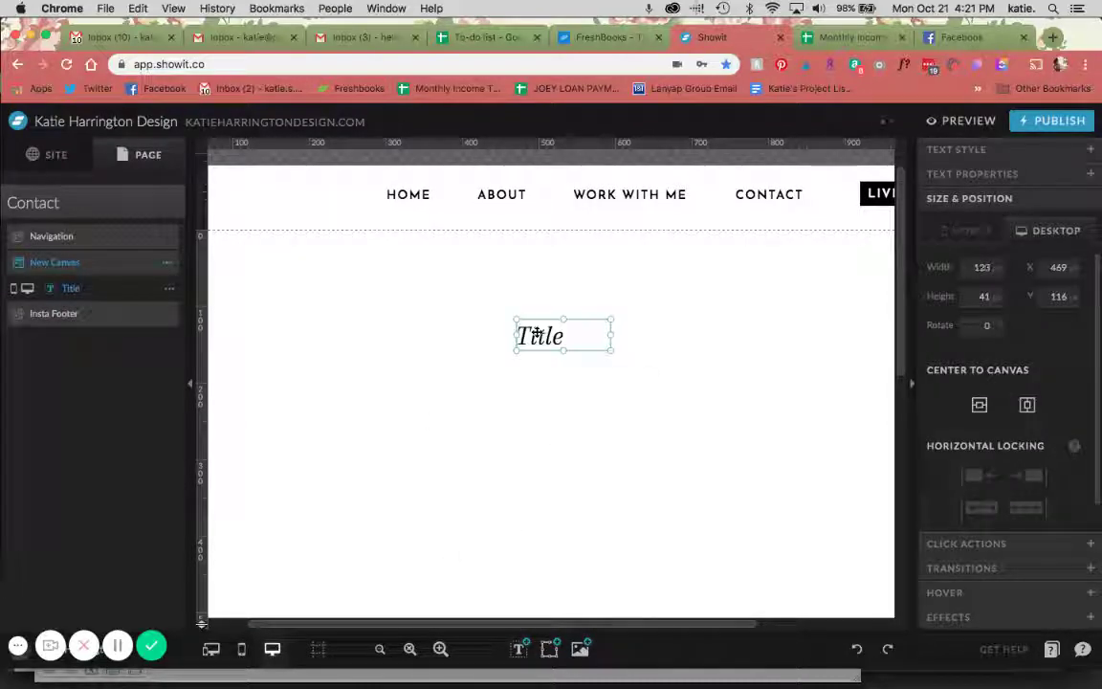
double_click(537, 333)
text(C)
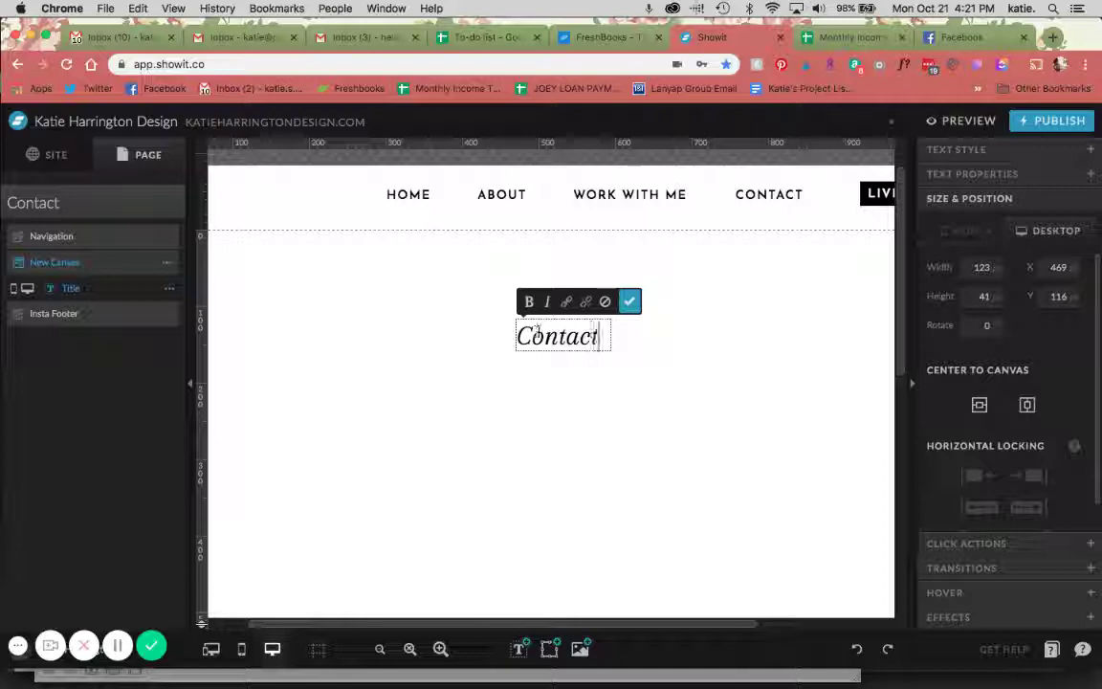
text(ontact)
click(629, 301)
Set the Contact heading's text alignment to Center
click(995, 151)
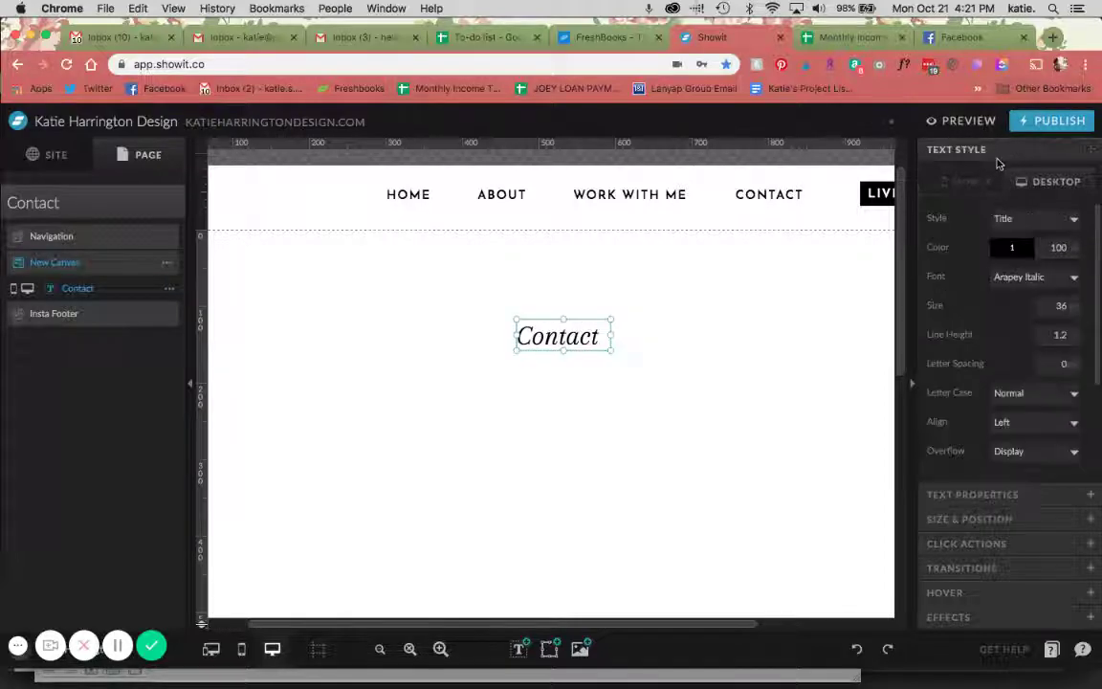
click(1034, 421)
click(1028, 447)
click(749, 295)
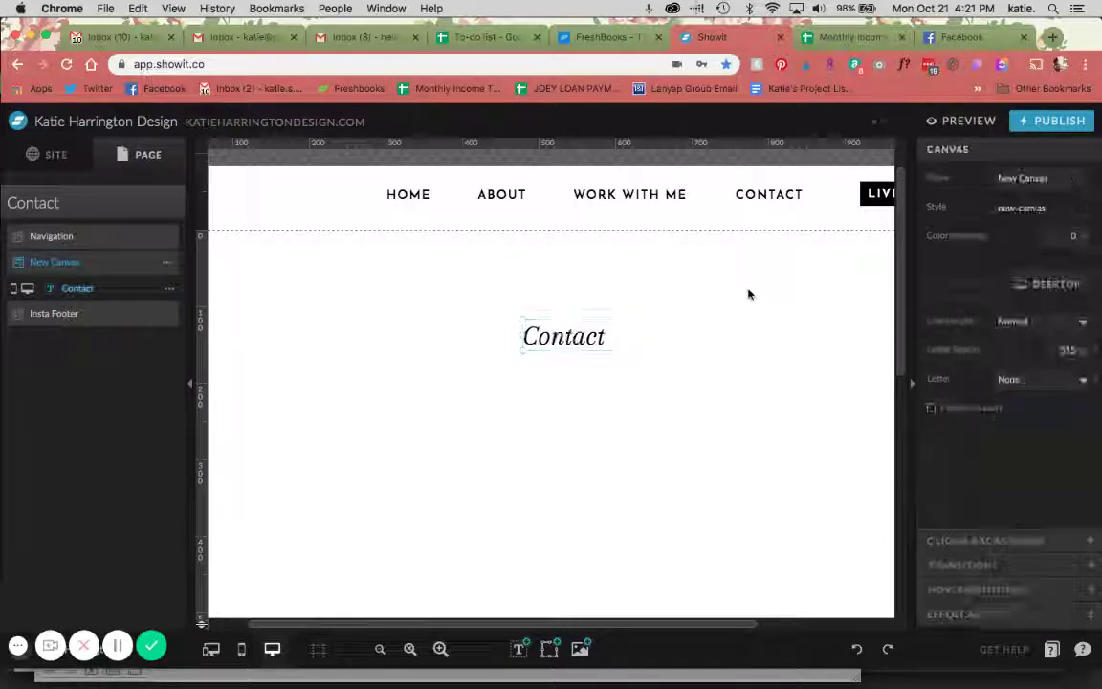
Centre the Contact heading horizontally on the canvas and show the mobile layout alongside desktop
drag(564, 336, 549, 314)
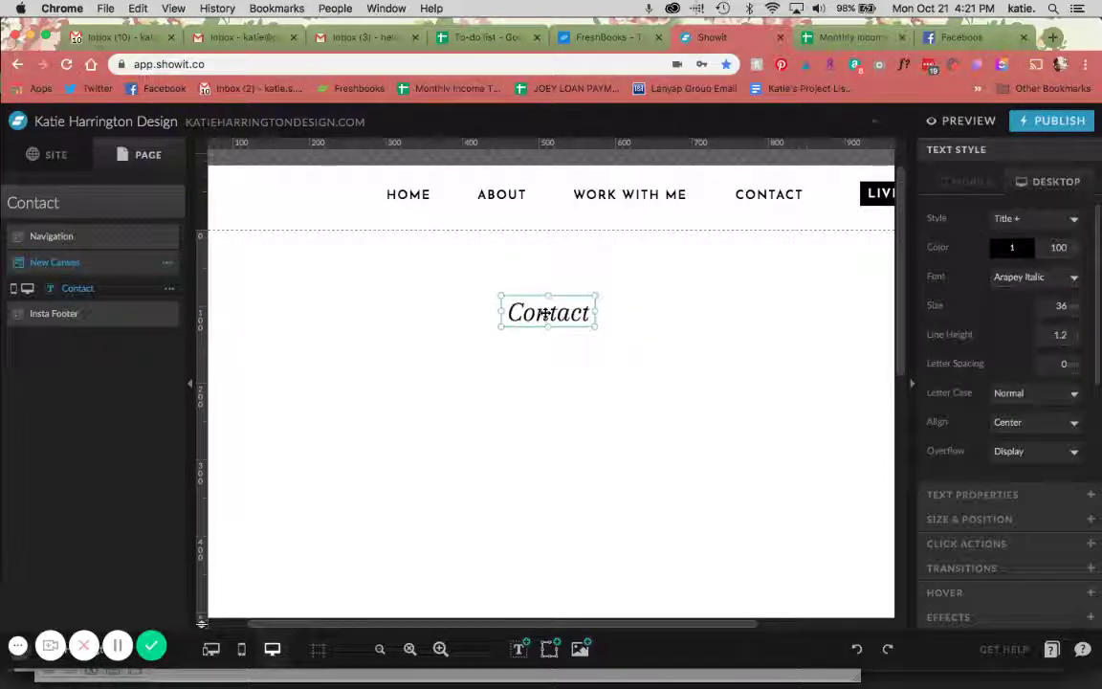
click(988, 496)
click(873, 401)
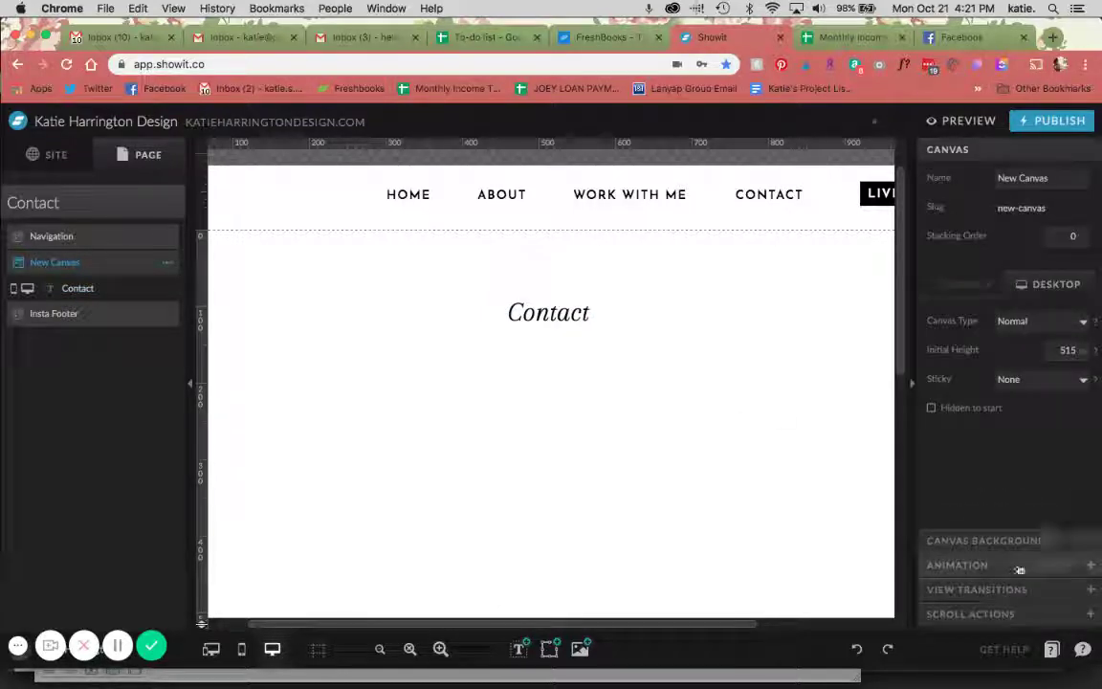
click(516, 313)
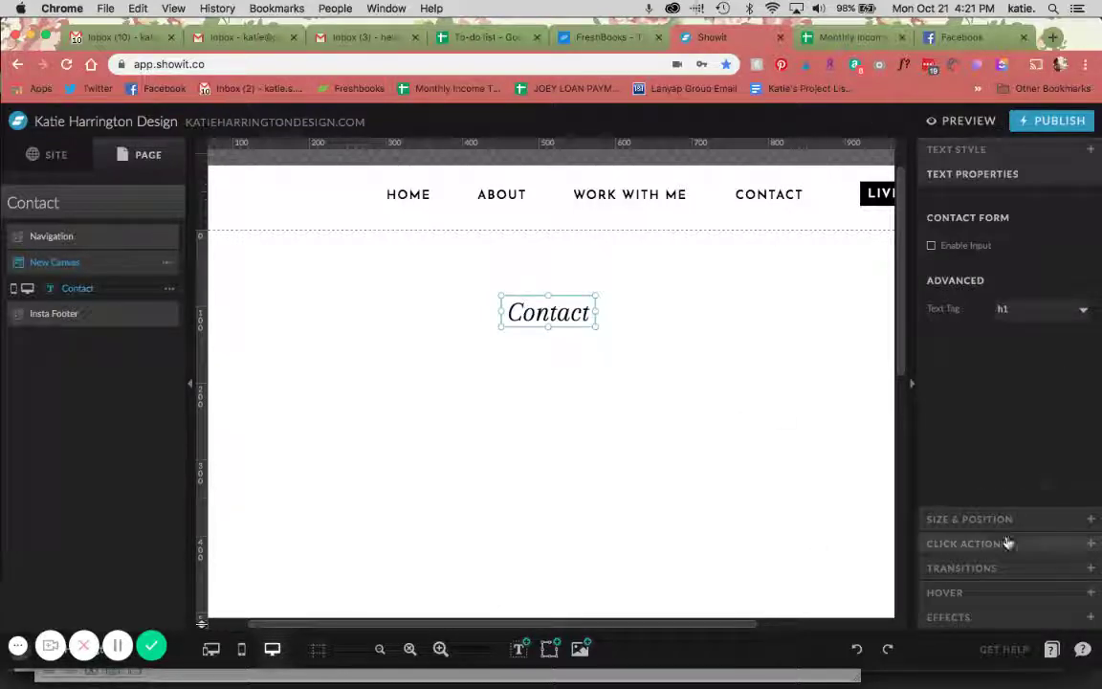
click(1004, 519)
click(1025, 402)
click(244, 549)
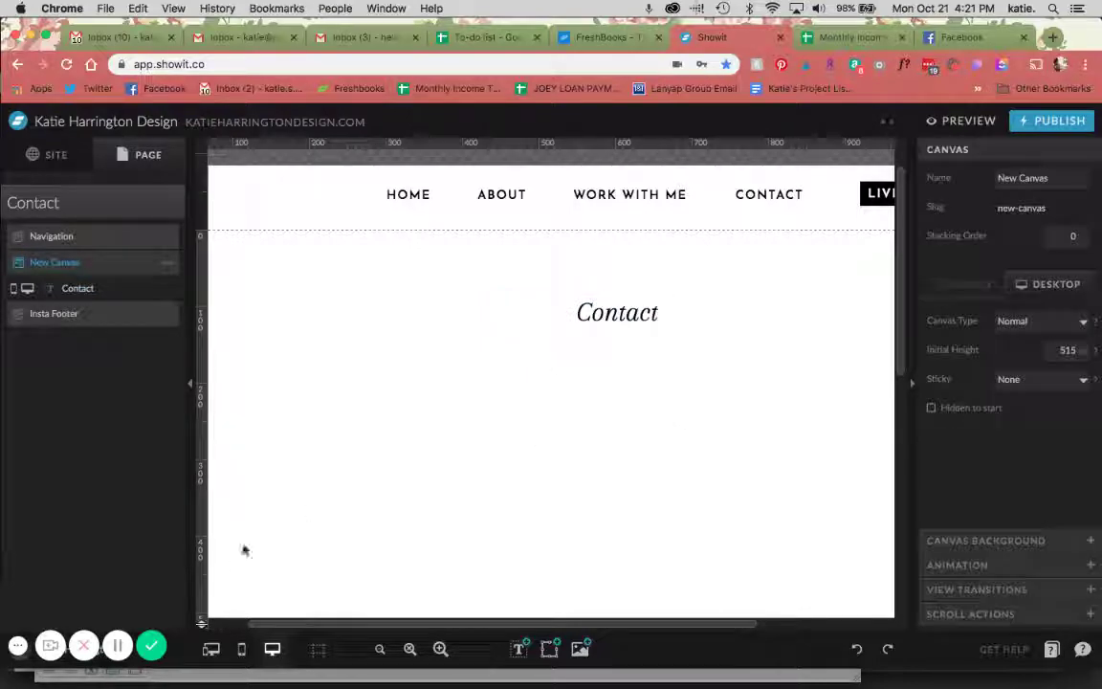
click(211, 649)
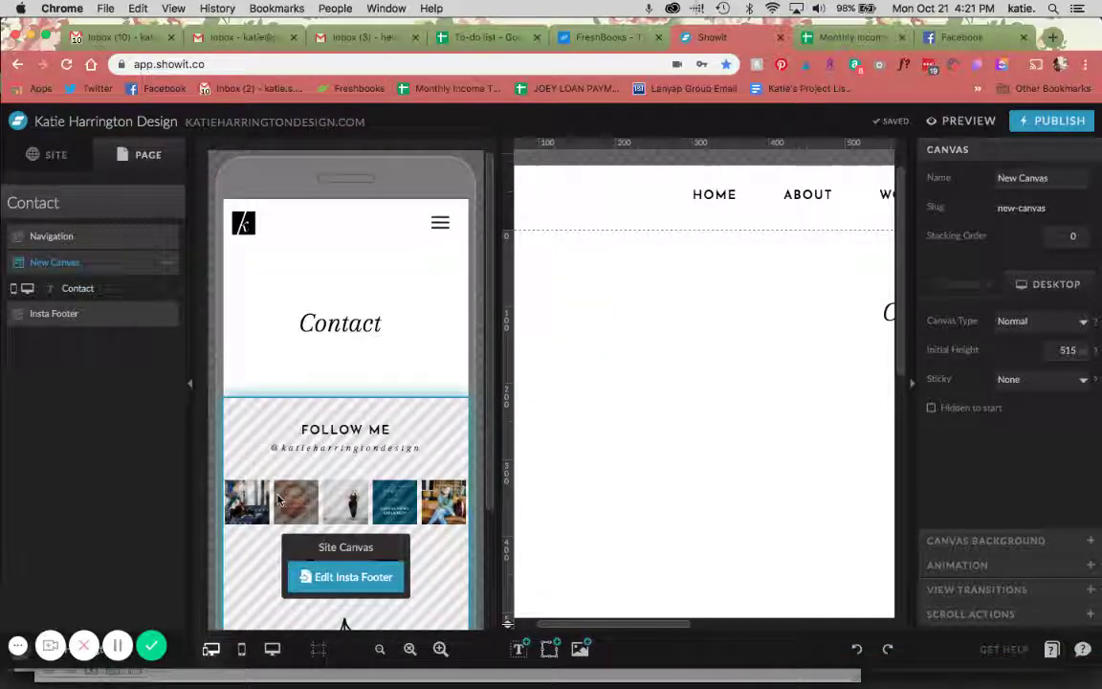
Nudge the mobile Contact heading up, centre-align its text, then return to desktop-only view
click(327, 327)
key(shift+Up)
key(shift+Up)
key(shift+Up)
key(shift+Up)
key(shift+Up)
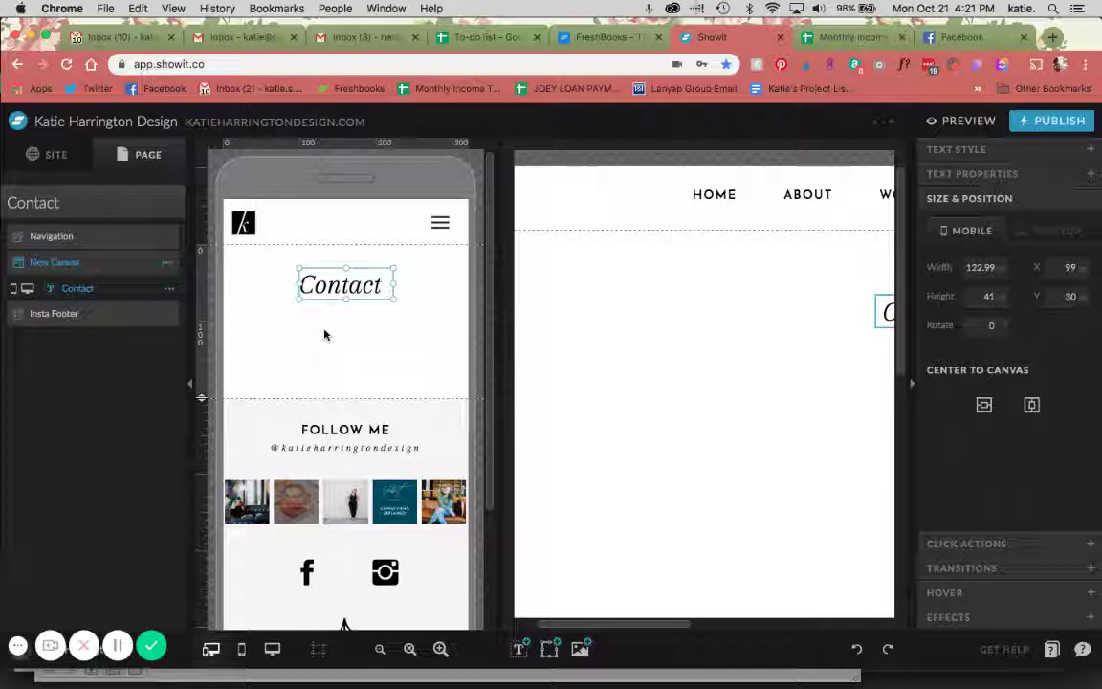
click(951, 148)
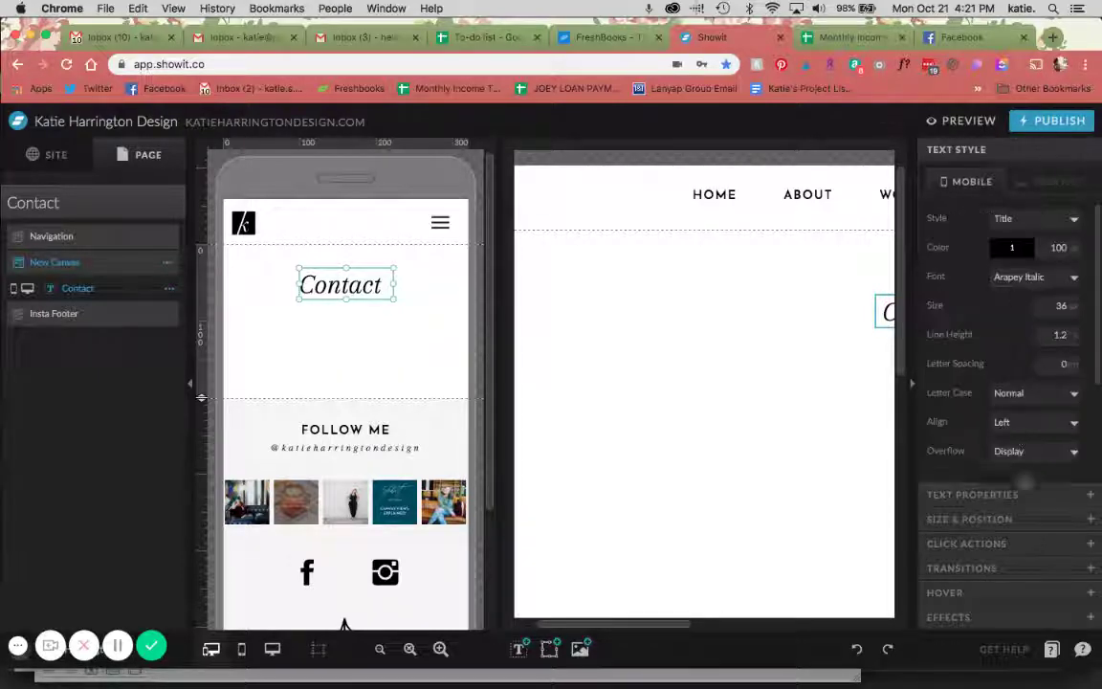
click(1012, 421)
click(1005, 448)
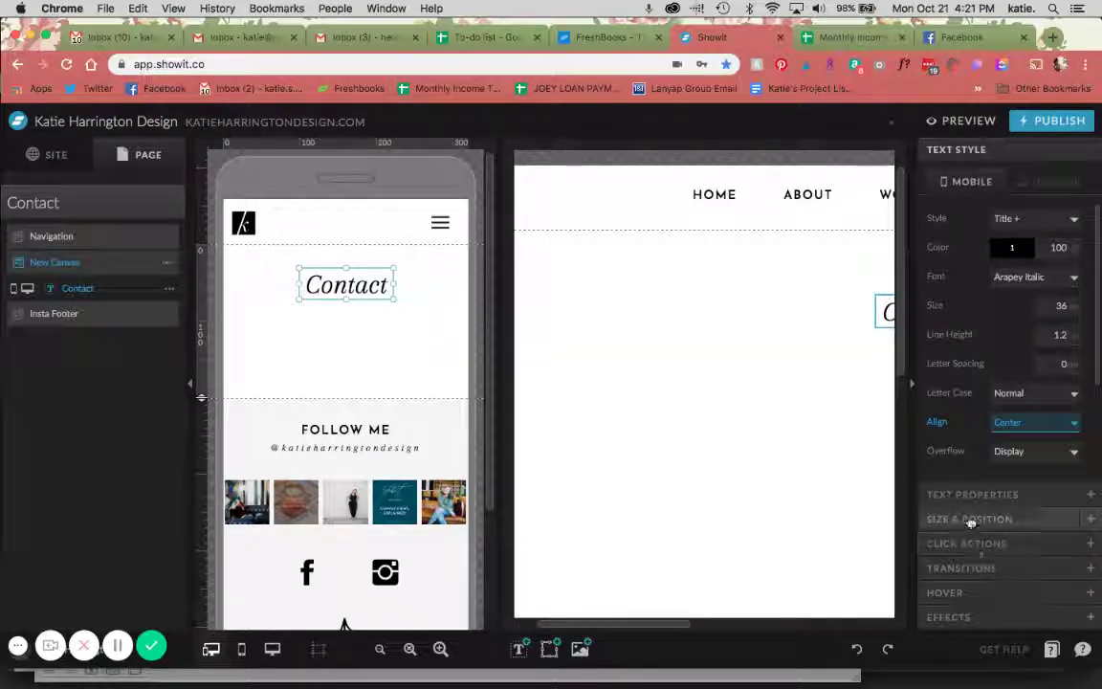
click(971, 519)
click(433, 327)
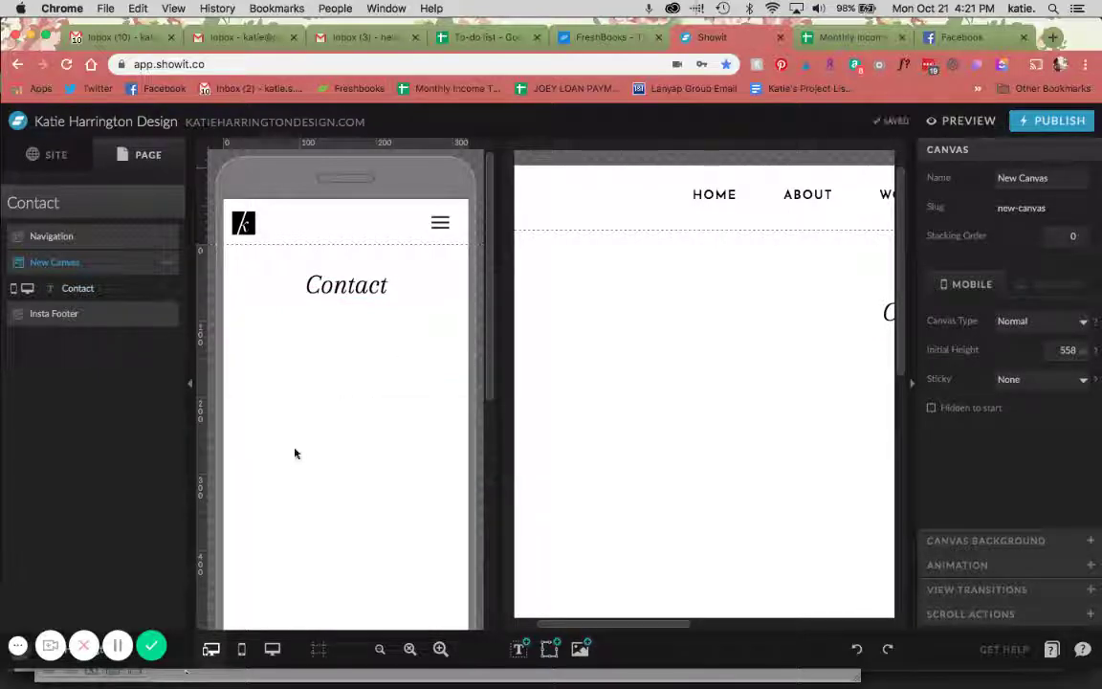
click(272, 647)
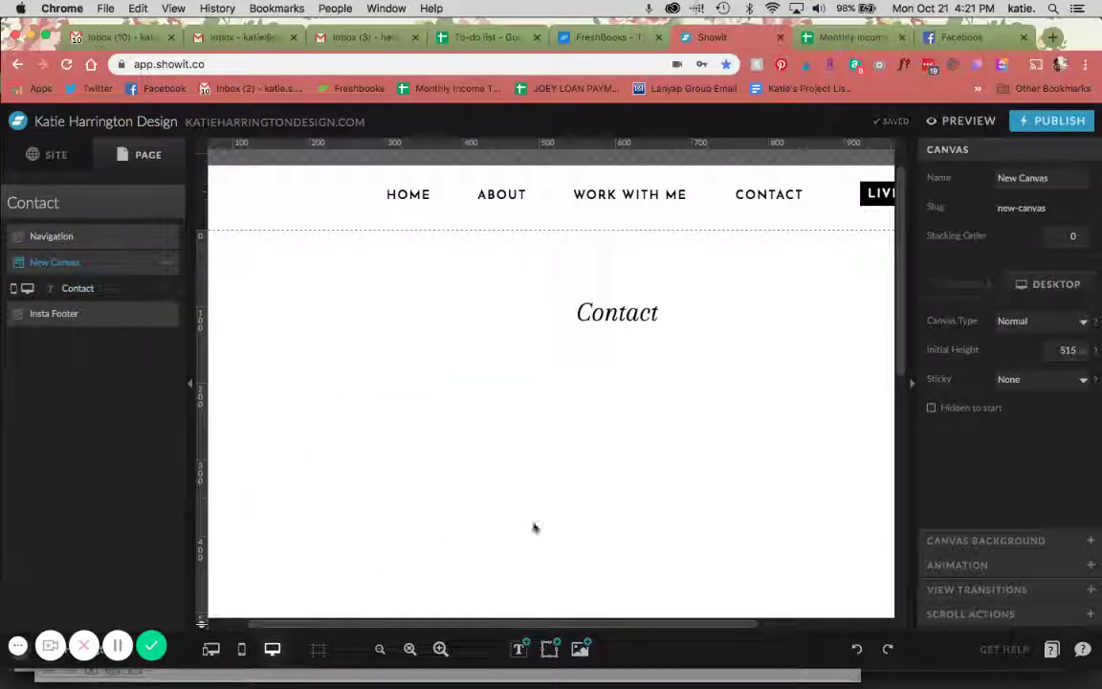
Zoom out to the whole desktop page and bring up the shape tool's element flyout
click(380, 648)
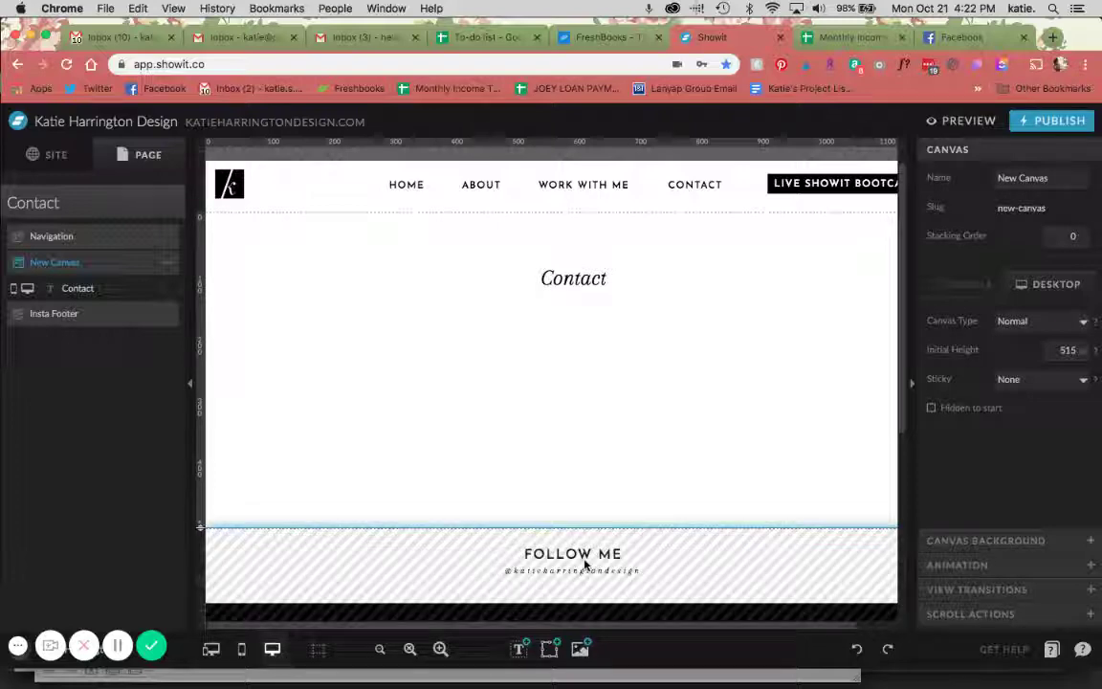
mouse_move(560, 652)
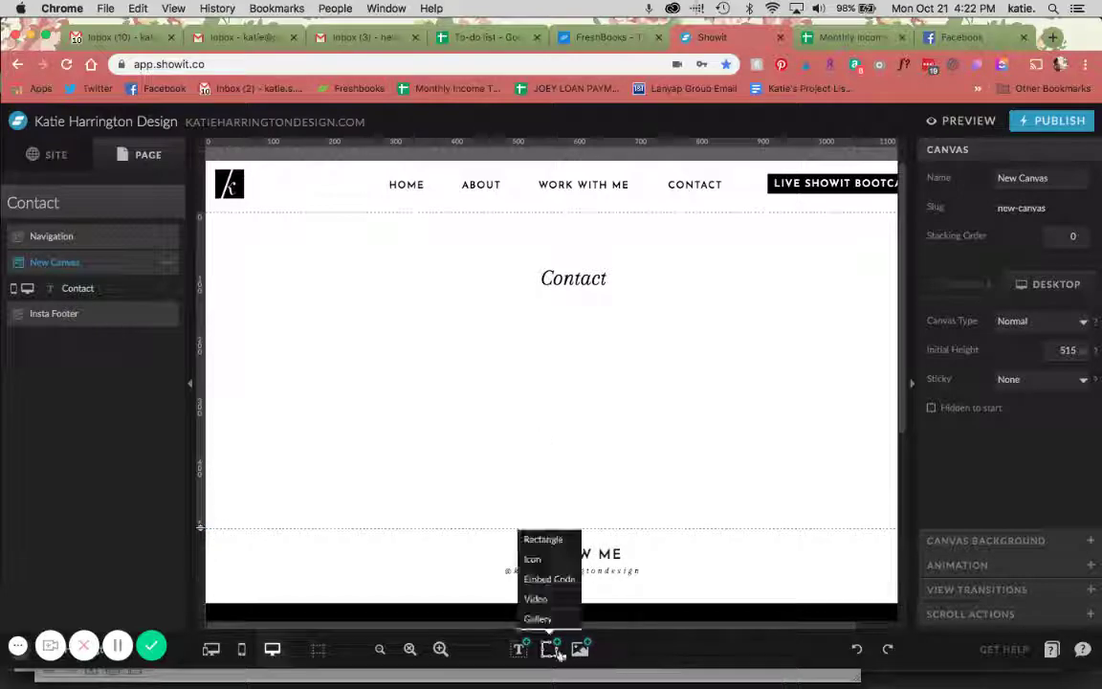
Add a salmon-pink rectangle under the desktop Contact heading and squash it into a thin bar
click(544, 539)
click(959, 149)
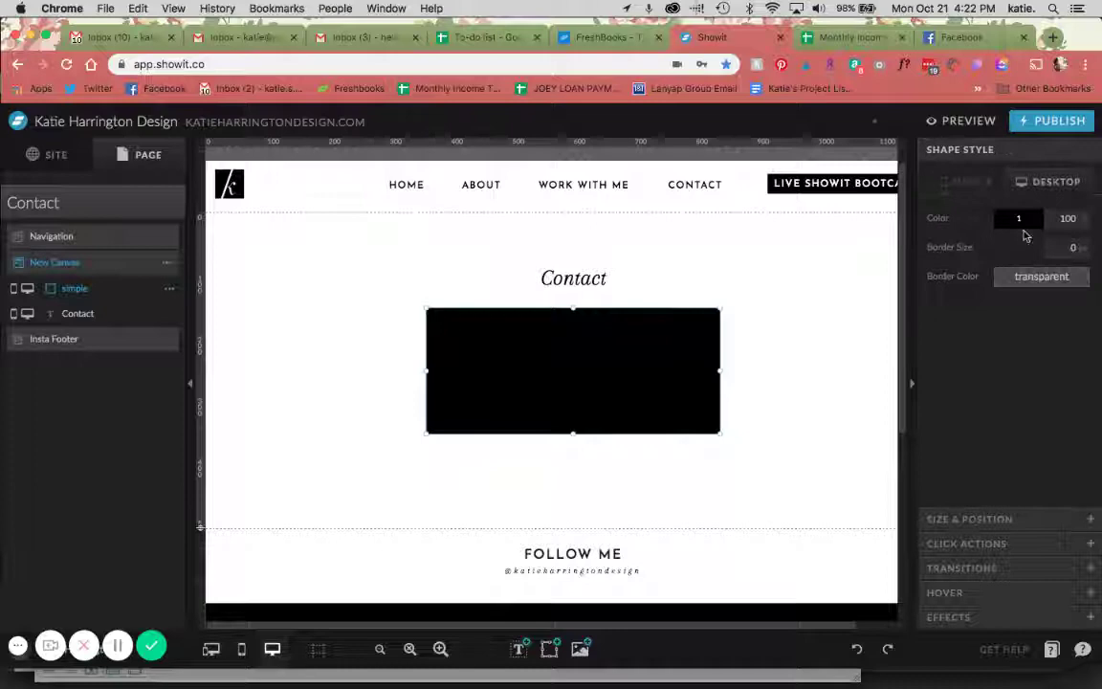
click(1022, 222)
click(1069, 257)
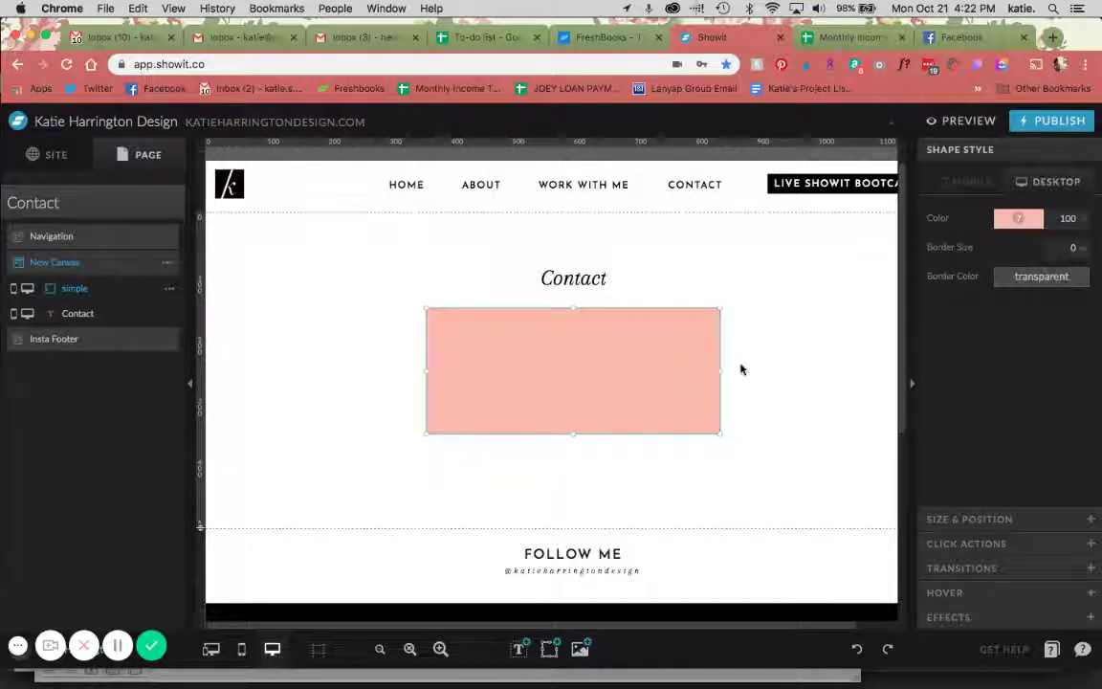
drag(573, 309, 595, 340)
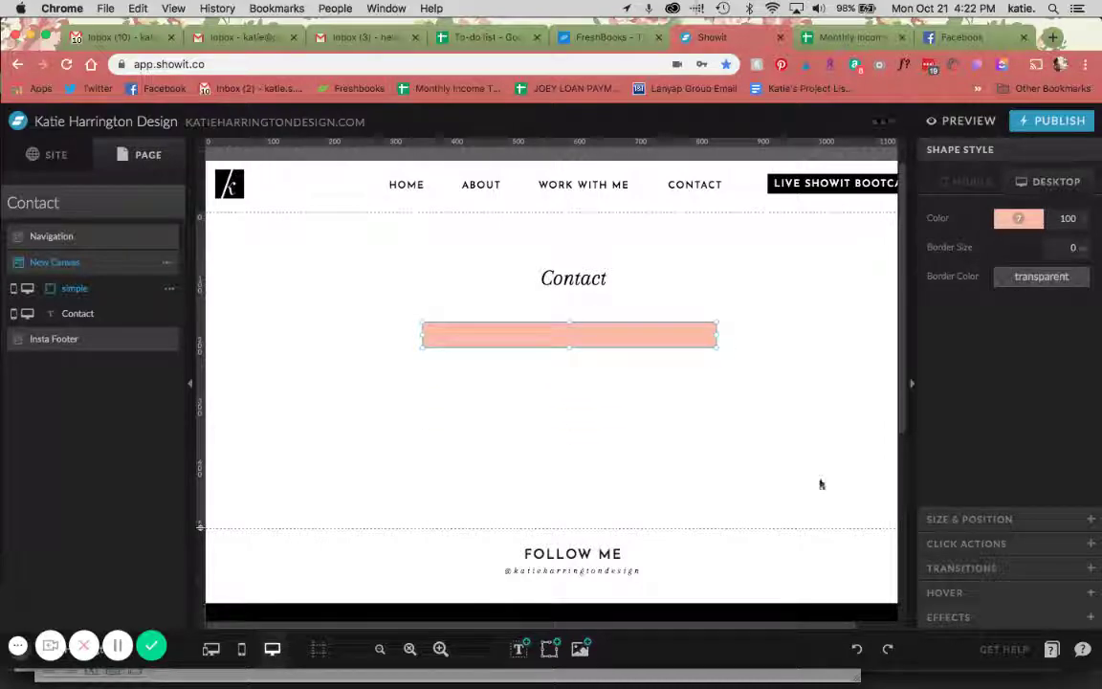
click(685, 355)
drag(681, 342, 673, 324)
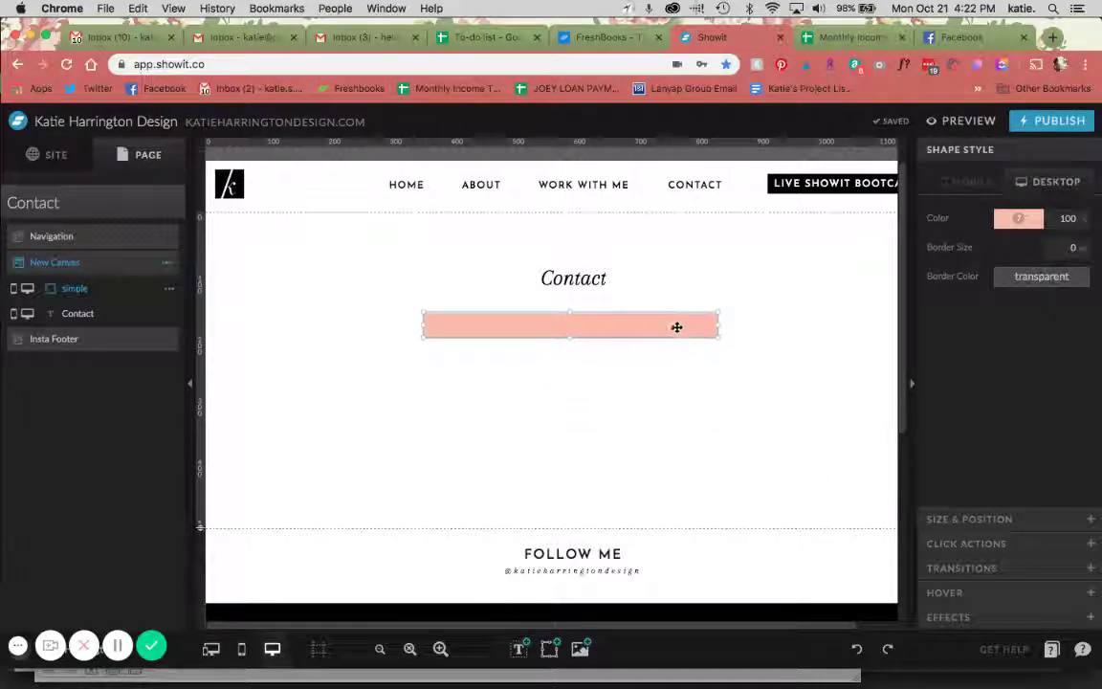
In the mobile layout, make the rectangle salmon pink and shrink it into a thin bar
click(212, 648)
click(325, 449)
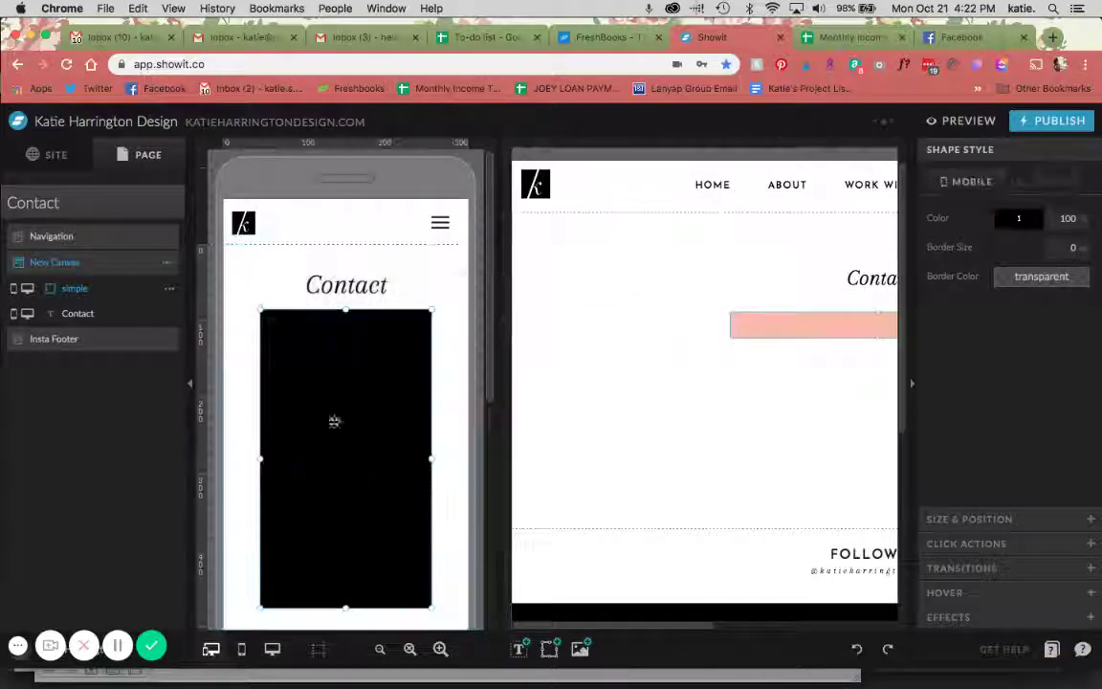
click(1017, 218)
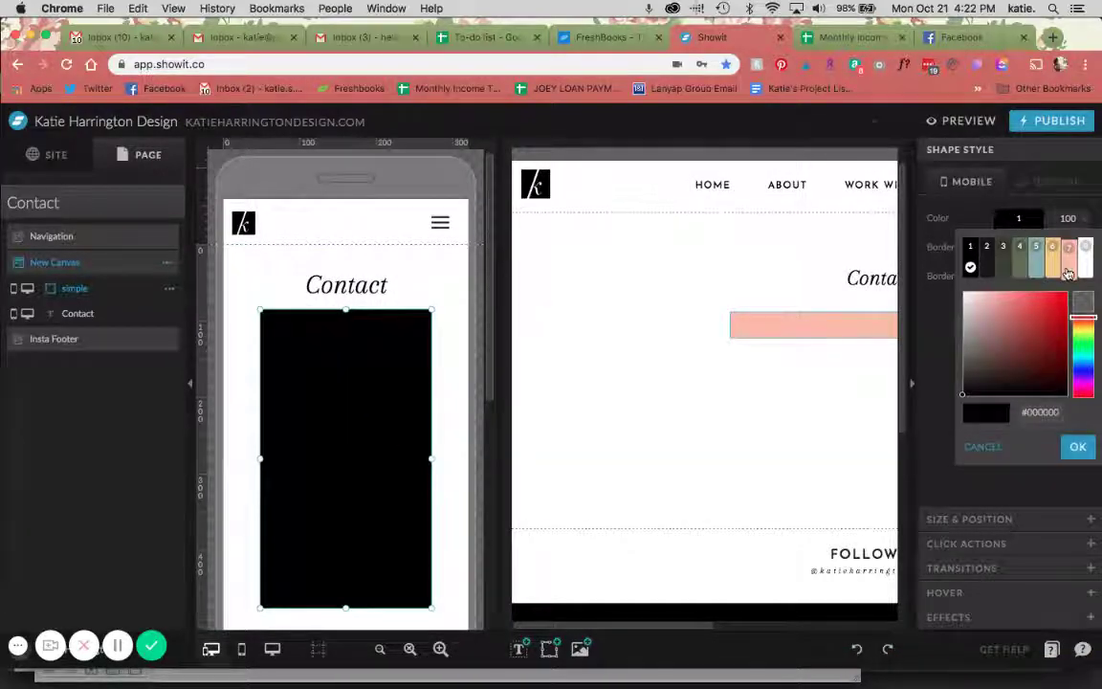
click(974, 246)
drag(348, 608, 371, 337)
Duplicate the desktop pink bar three times with Cmd+D, stacking each copy below
click(1018, 518)
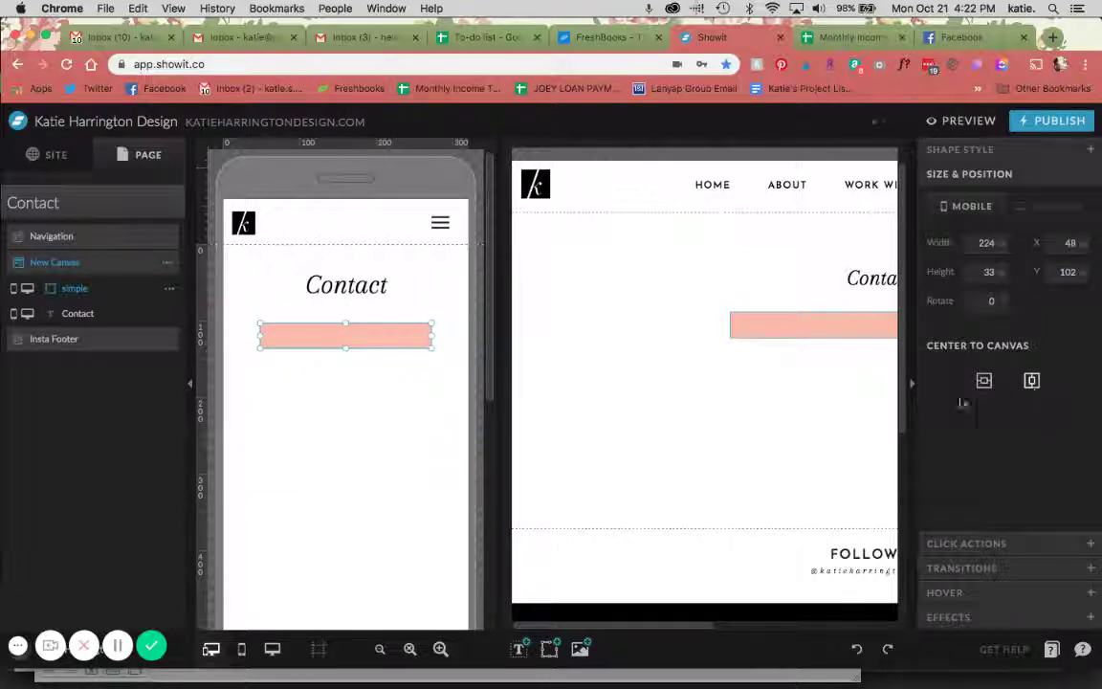
click(740, 326)
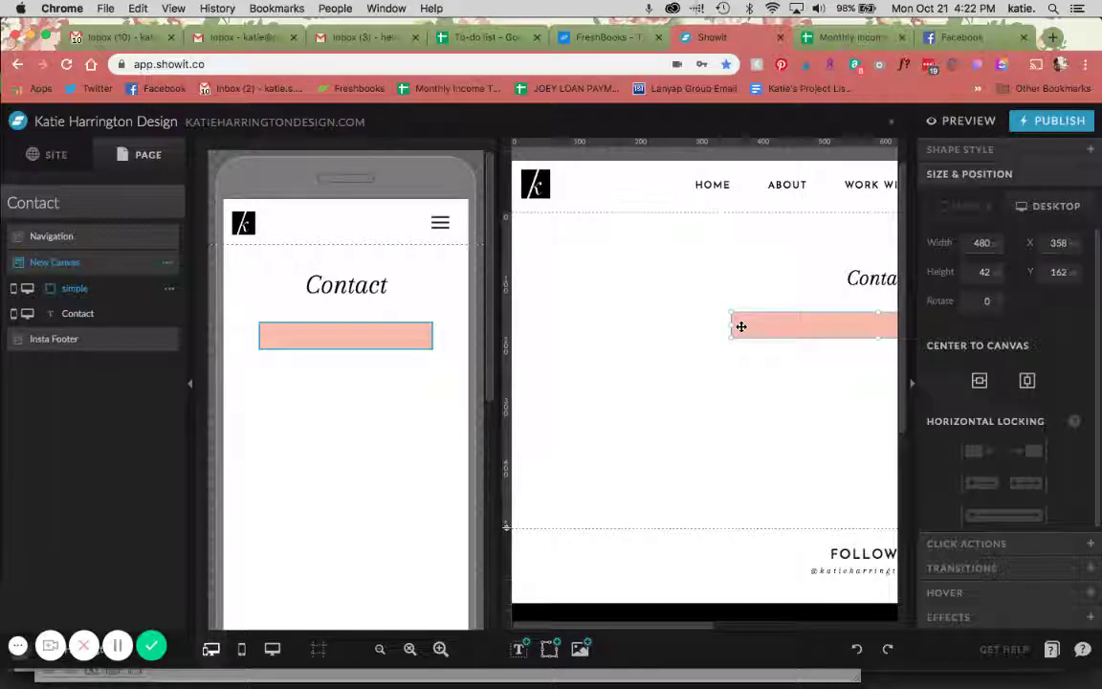
key(super+d)
key(shift+Down)
key(shift+Down)
key(shift+Down)
key(shift+Down)
key(shift+Down)
key(shift+Down)
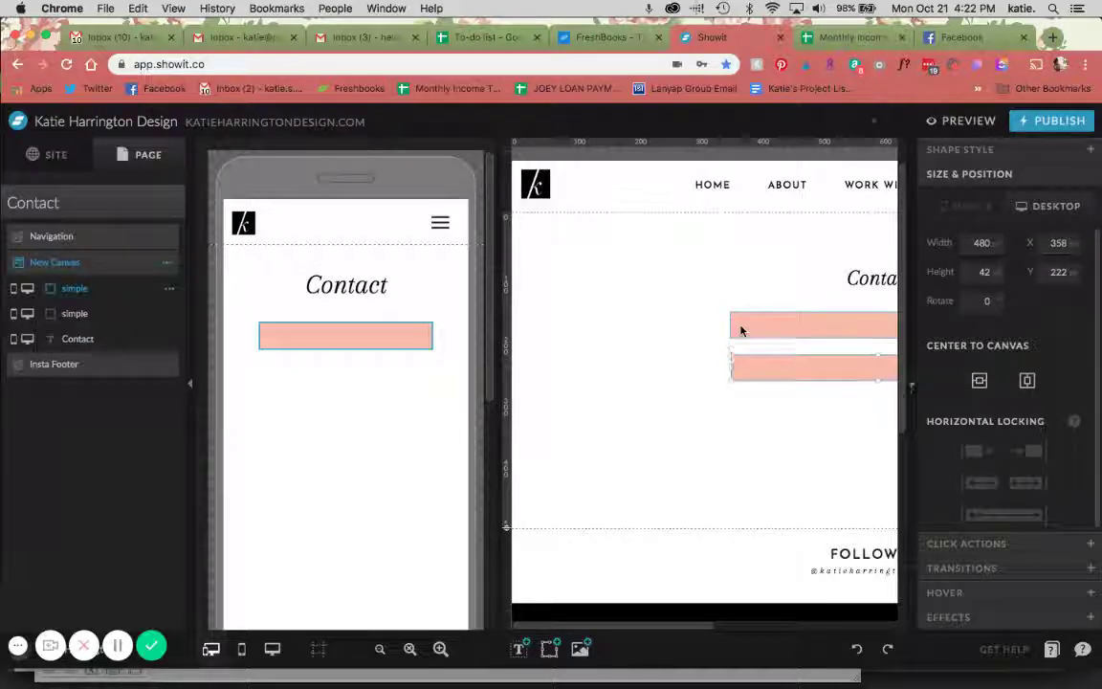
key(super+d)
key(shift+Down)
key(shift+Down)
key(shift+Down)
key(shift+Down)
key(shift+Down)
key(shift+Down)
key(shift+Down)
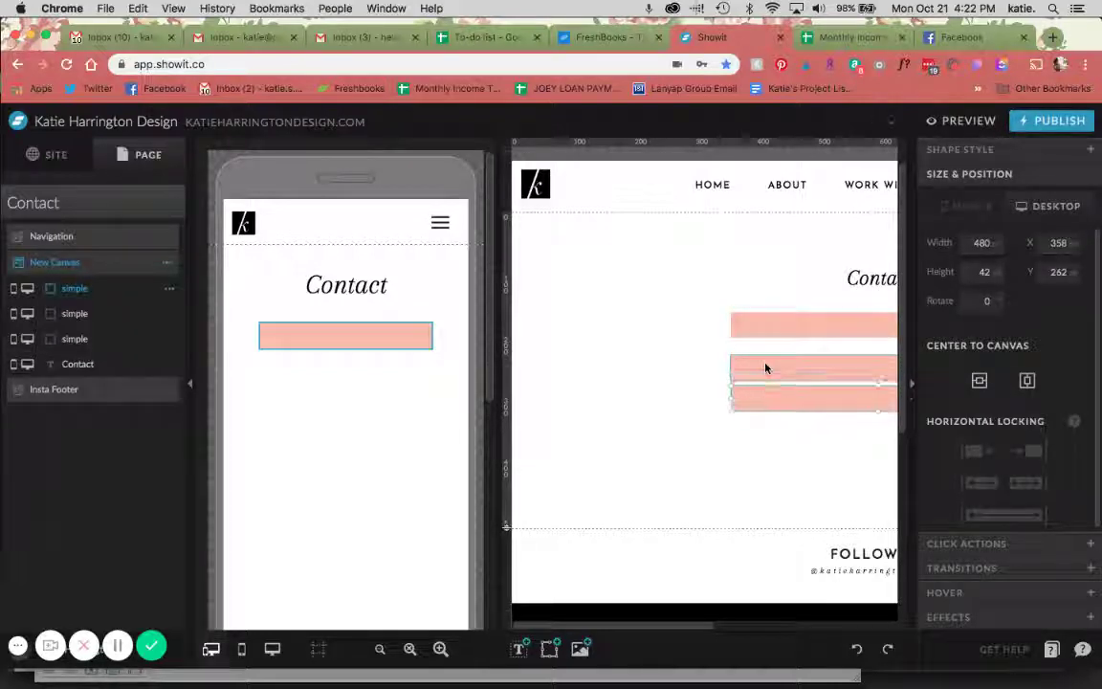
key(super+d)
key(shift+Down)
key(shift+Down)
key(shift+Down)
key(shift+Down)
key(shift+Down)
key(shift+Down)
key(shift+Down)
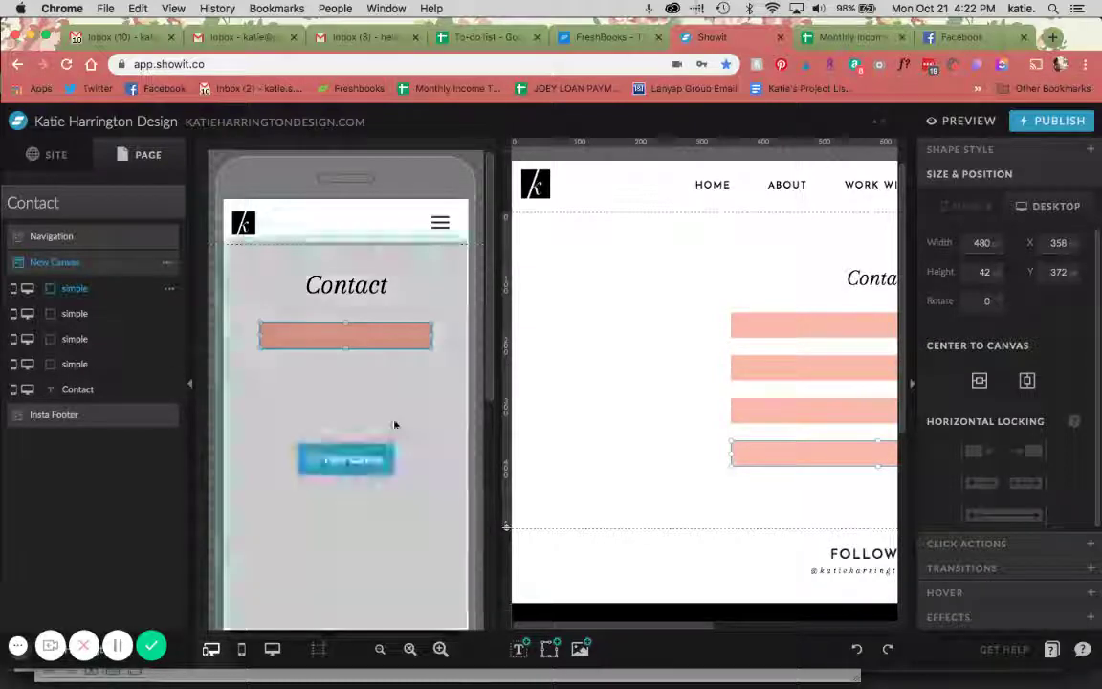
Move the stacked mobile bar copies down below the first mobile bar
click(393, 422)
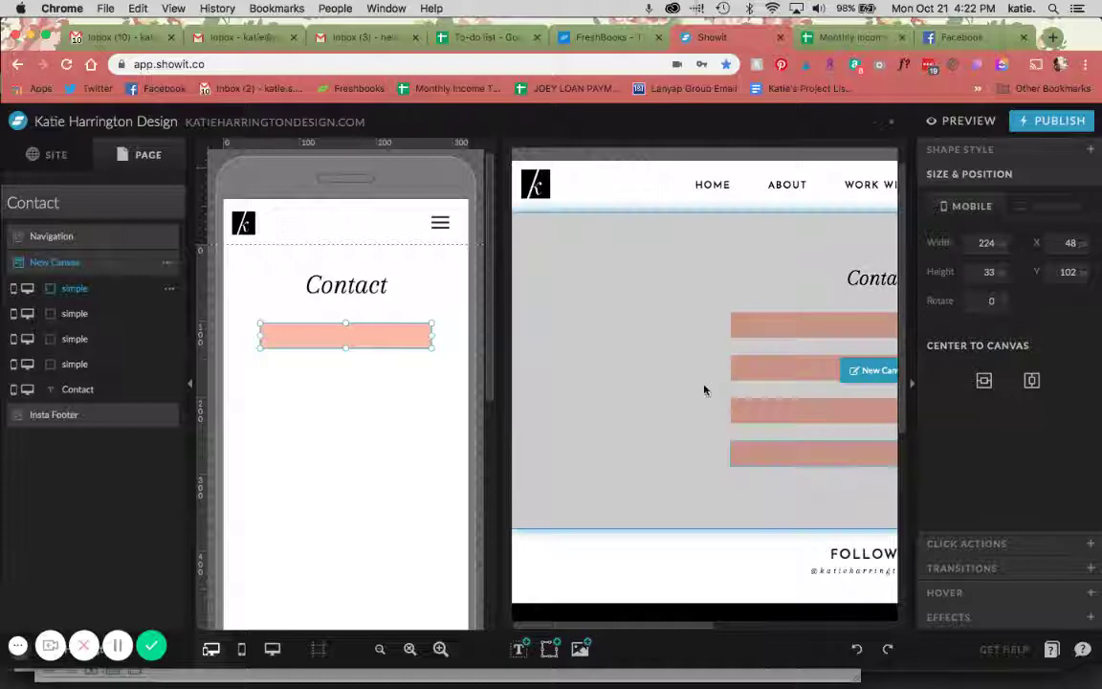
click(706, 386)
drag(691, 367, 732, 470)
key(shift+Down)
key(shift+Down)
key(shift+Down)
key(shift+Down)
key(shift+Down)
key(shift+Down)
key(shift+Down)
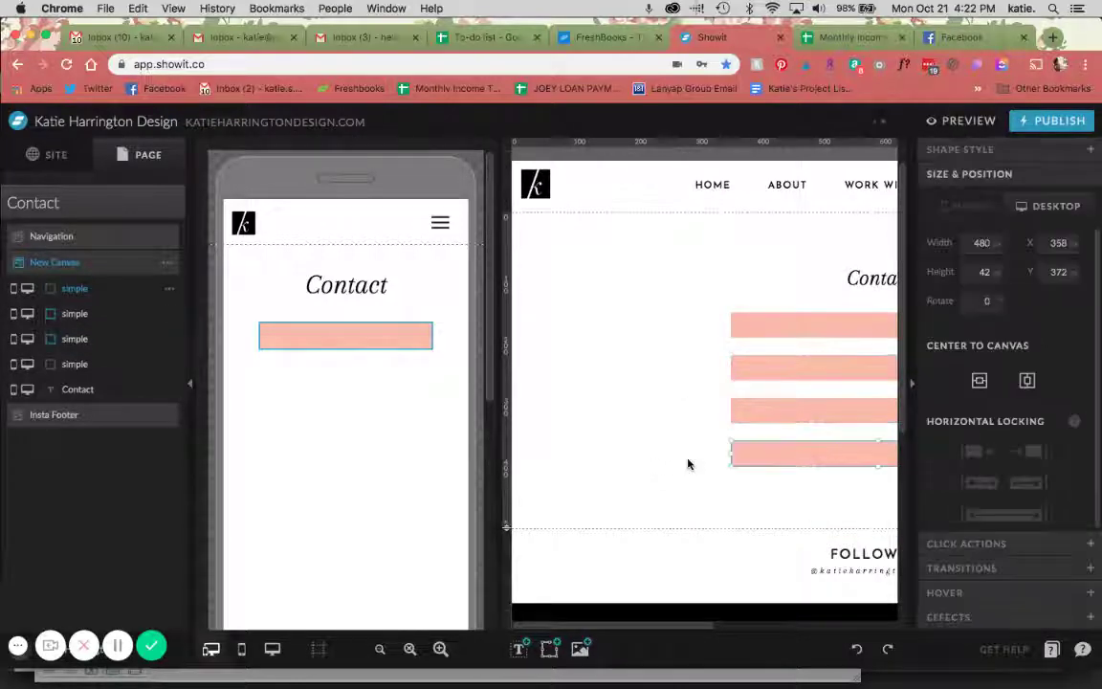
click(686, 426)
drag(680, 352, 782, 483)
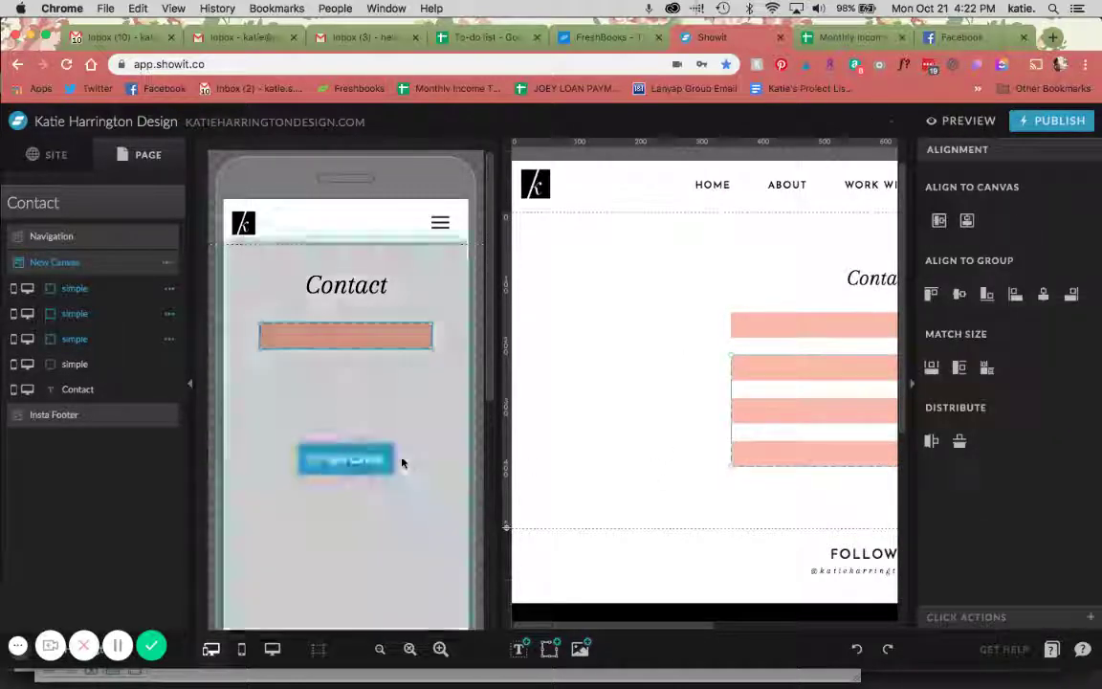
click(398, 459)
key(shift+Down)
key(shift+Down)
key(shift+Down)
key(shift+Down)
key(shift+Down)
Push the lower mobile bars further down so all four sit in separate rows
click(671, 413)
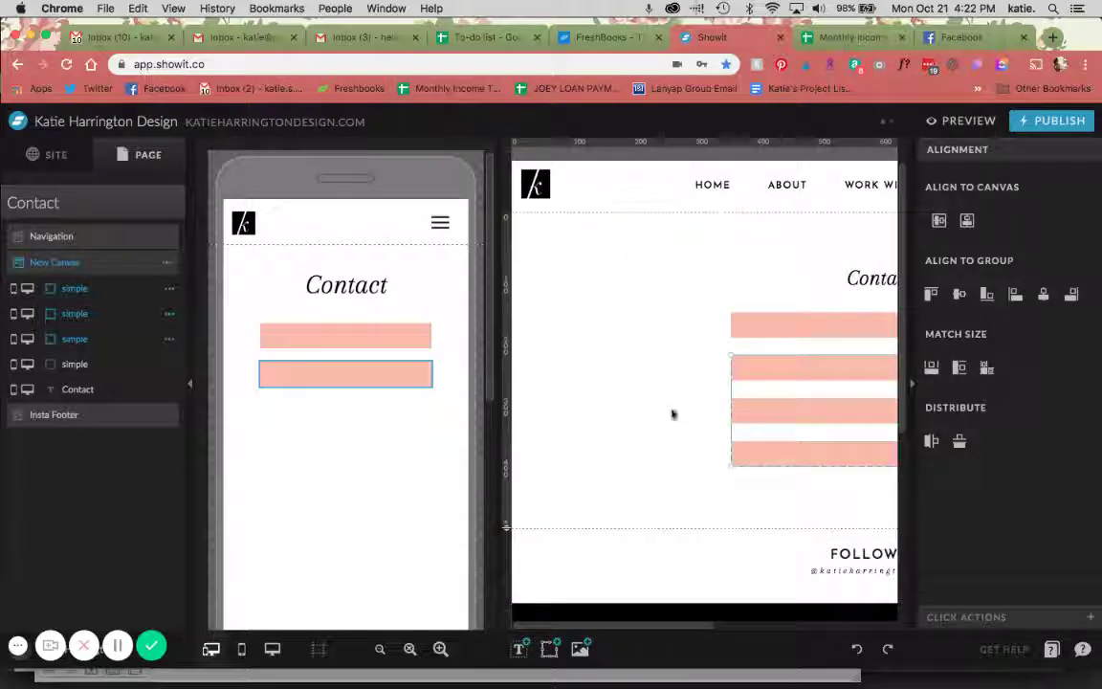
drag(671, 413, 763, 473)
click(464, 430)
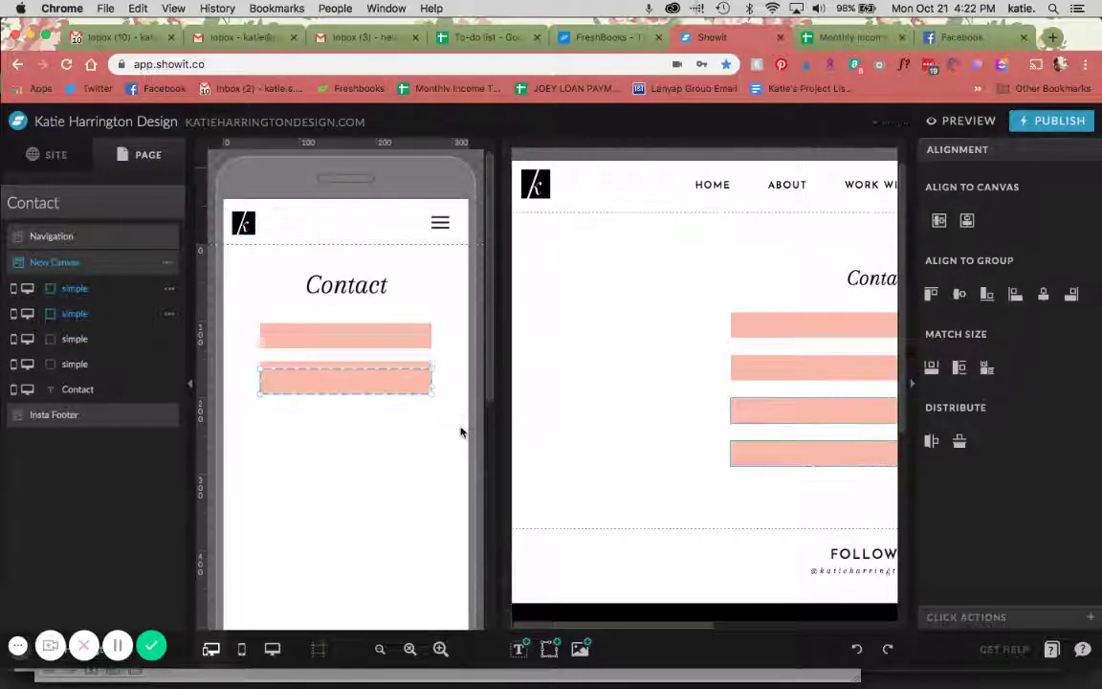
key(shift+Down)
key(shift+Down)
key(shift+Down)
key(shift+Down)
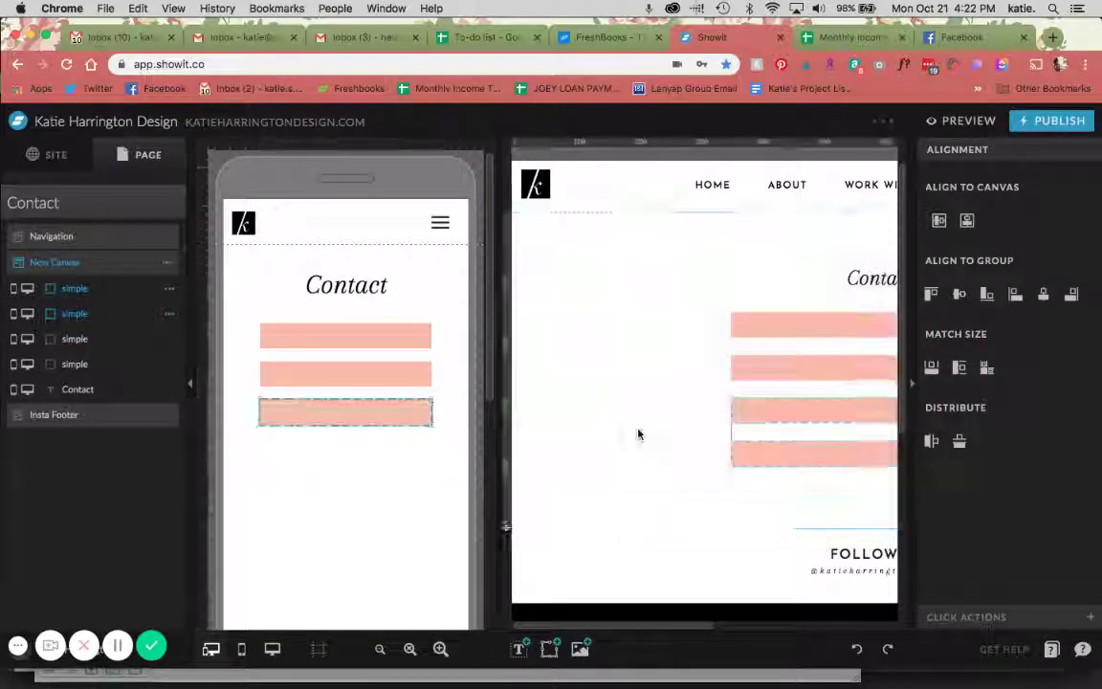
click(639, 435)
click(751, 459)
click(378, 510)
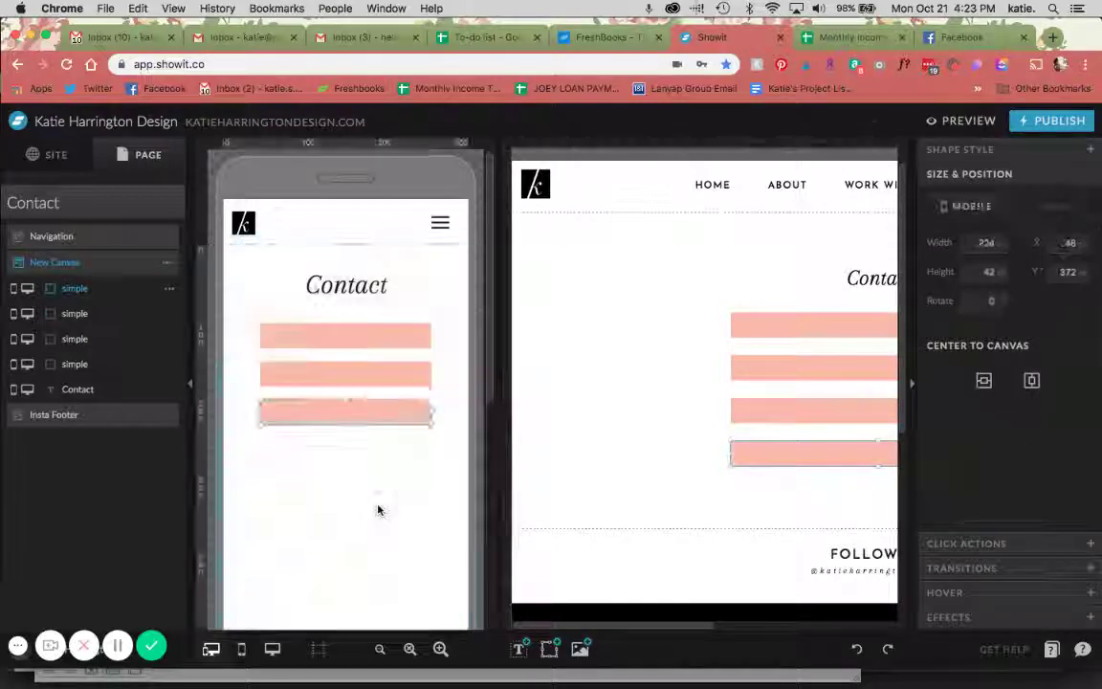
key(shift+Down)
key(shift+Down)
key(shift+Down)
key(shift+Down)
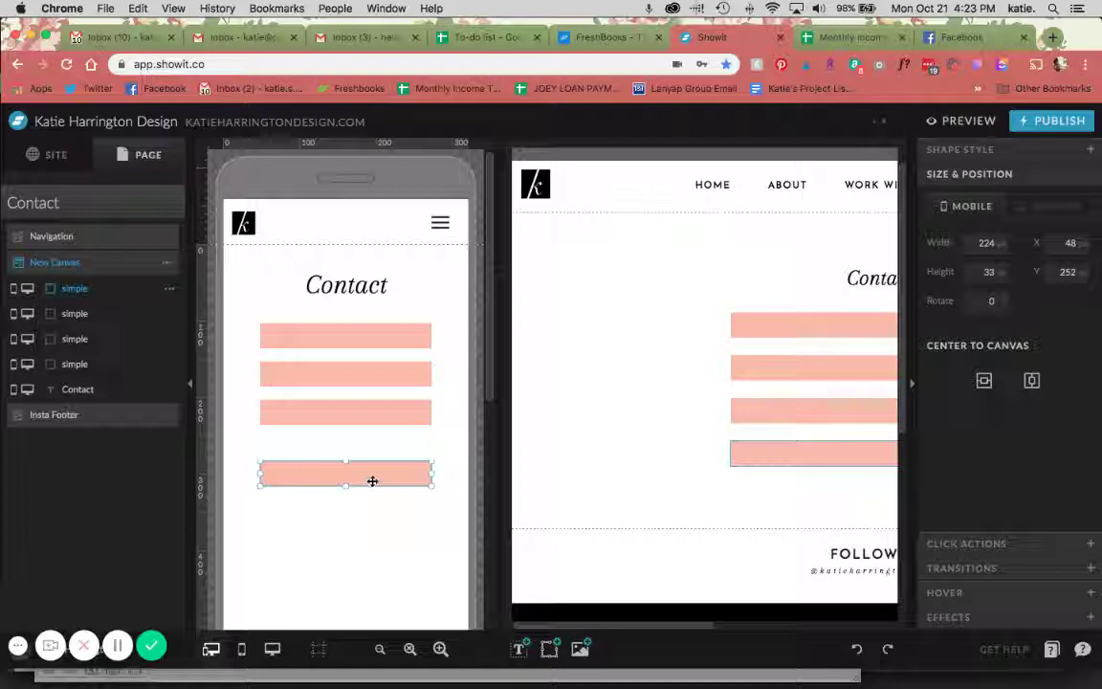
Distribute the four mobile pink bars vertically, then select the fourth desktop bar
drag(399, 522, 369, 335)
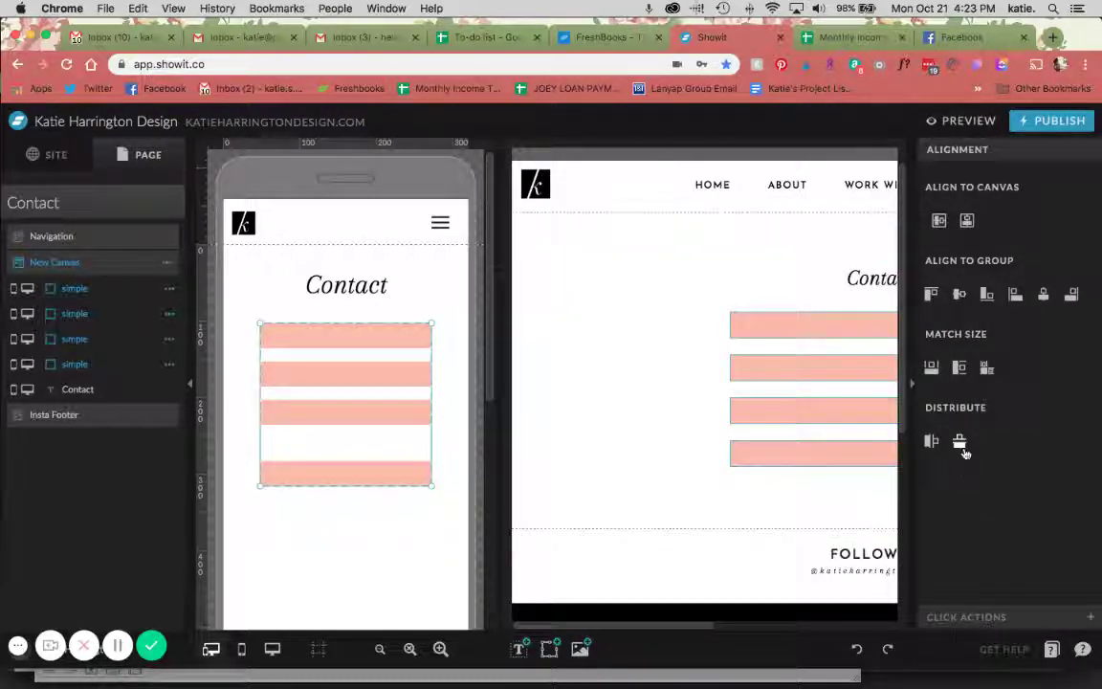
click(960, 442)
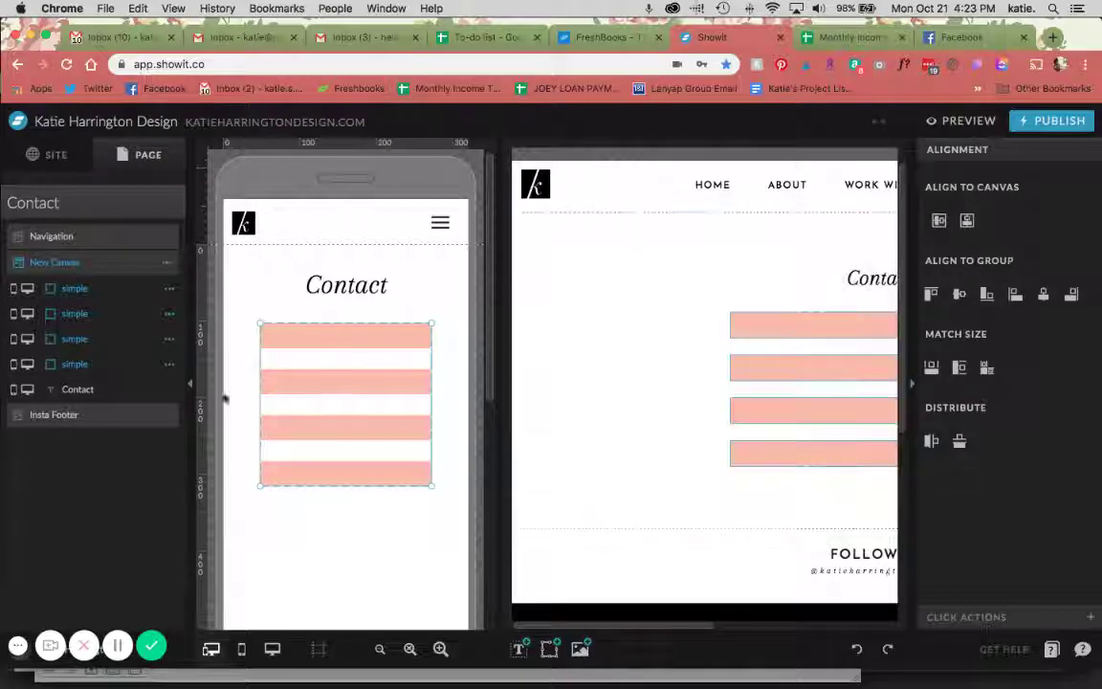
drag(590, 278, 794, 490)
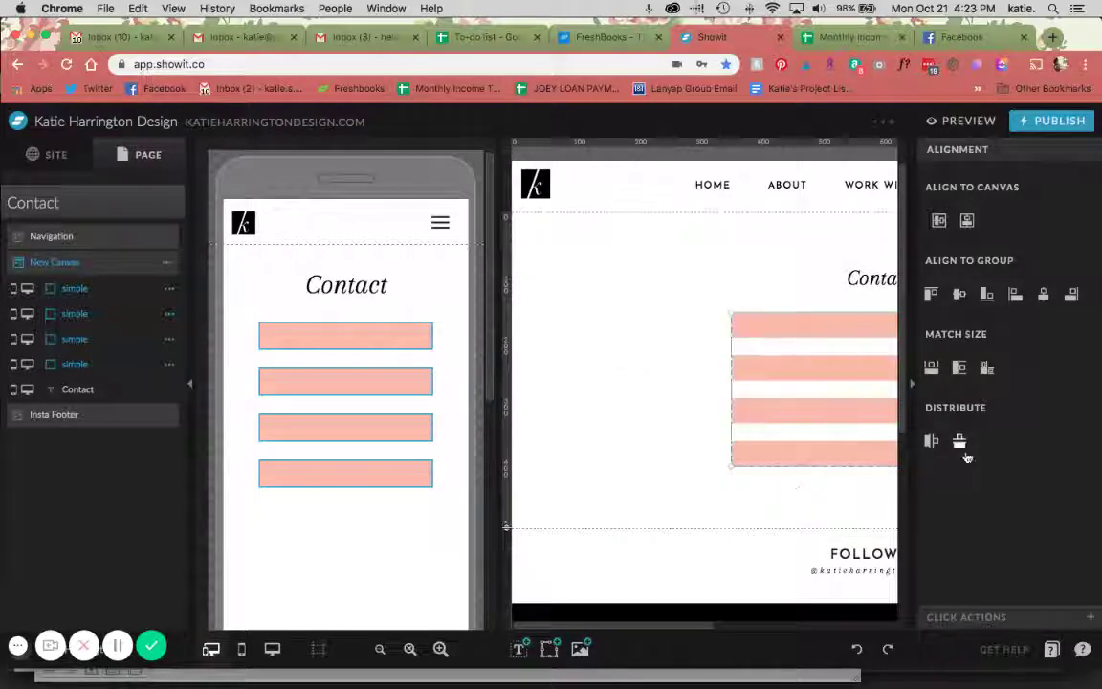
click(616, 411)
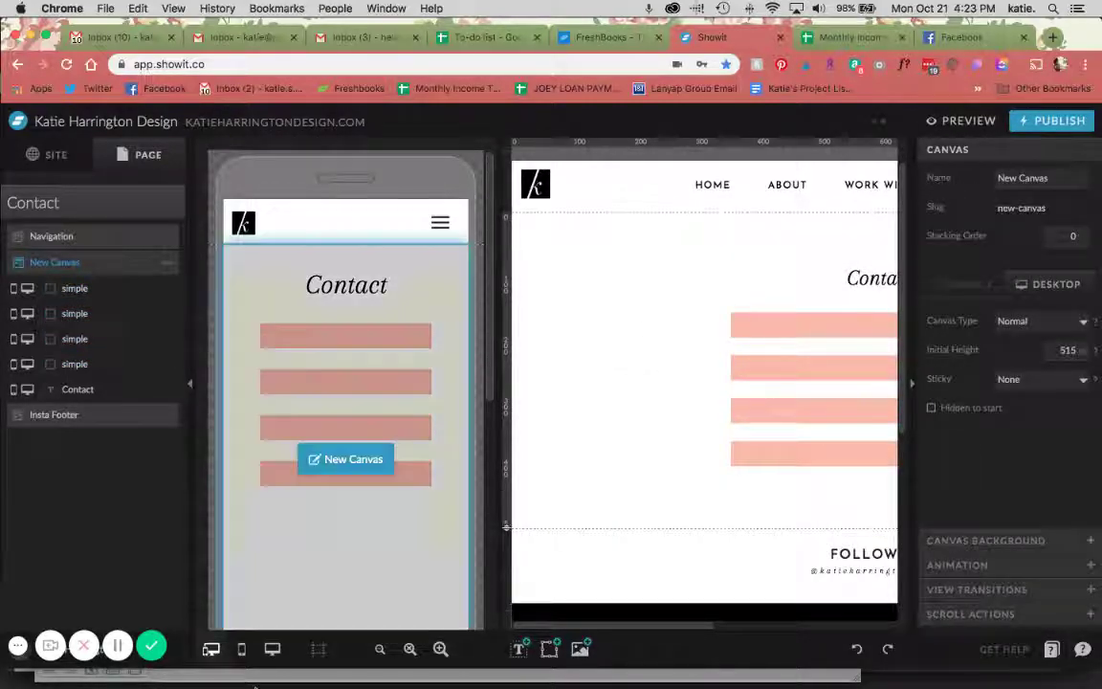
scroll(674, 483, right, 3)
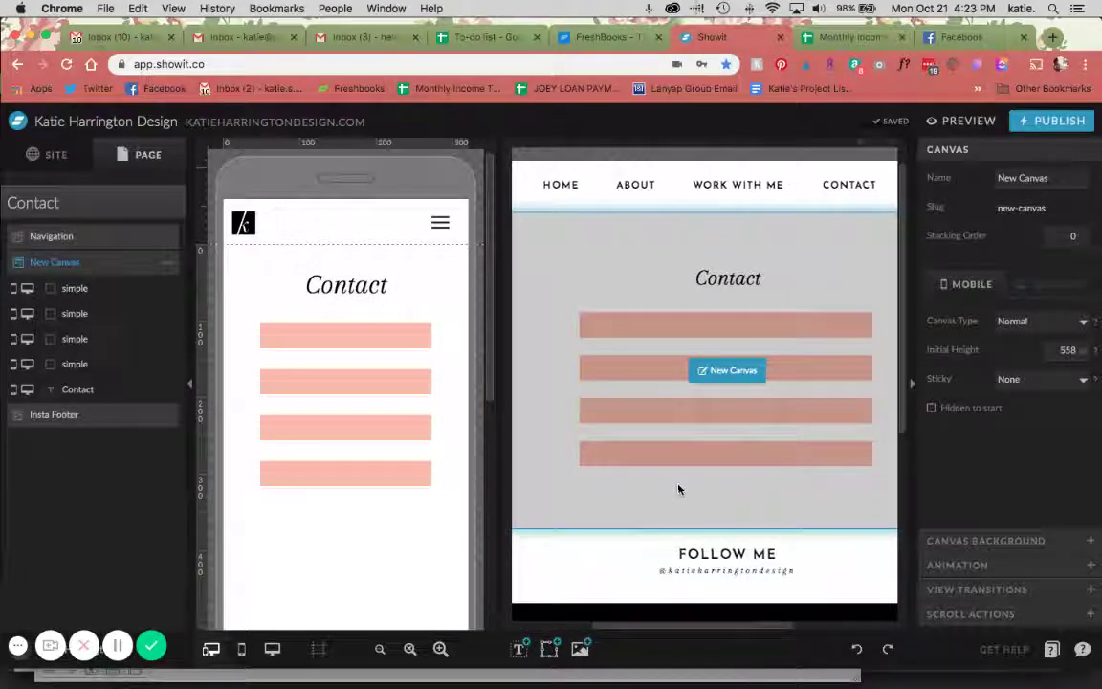
click(663, 459)
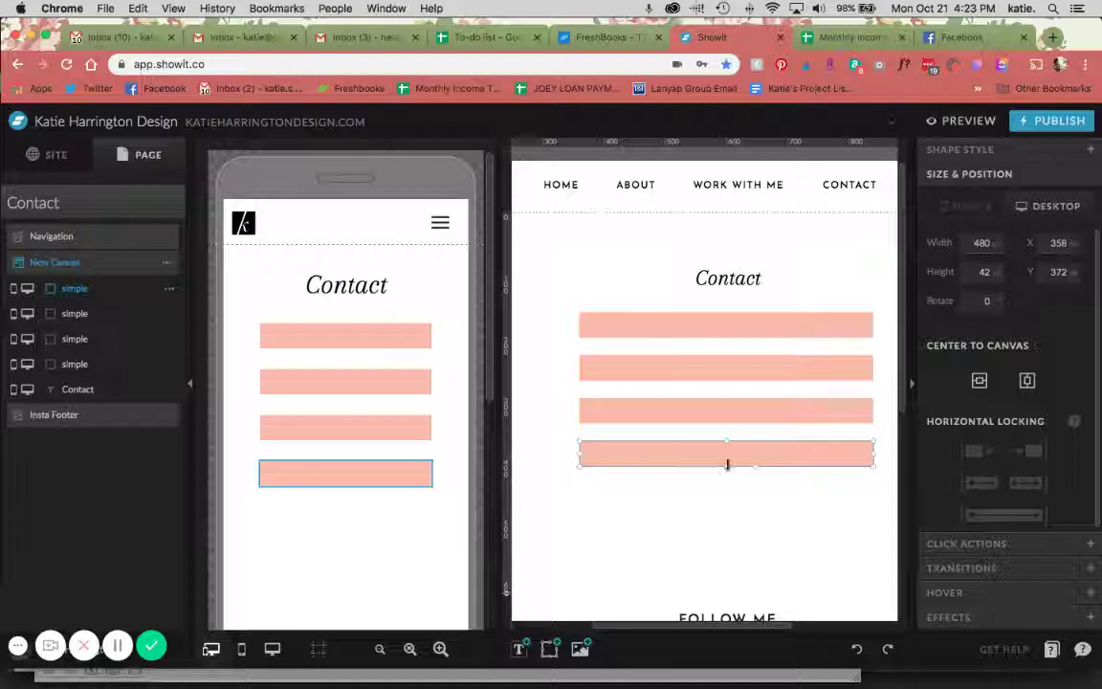
Stretch the fourth pink bar into a tall message box on desktop and mobile (224×260)
drag(727, 464, 725, 587)
click(359, 507)
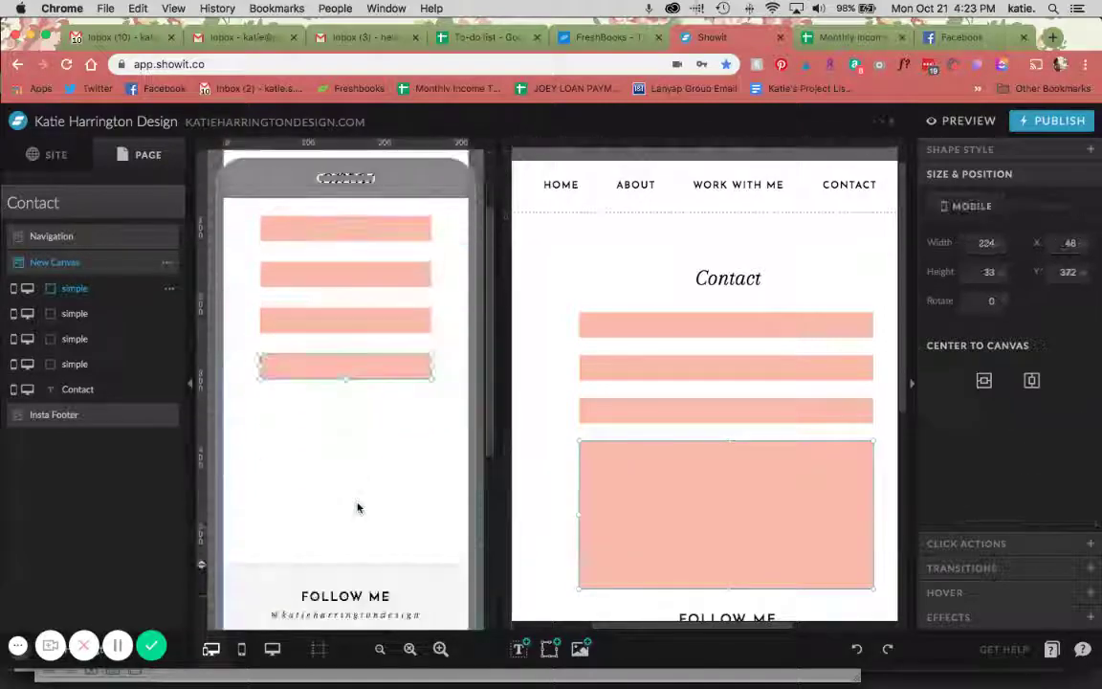
scroll(357, 507, down, 1)
drag(345, 351, 332, 521)
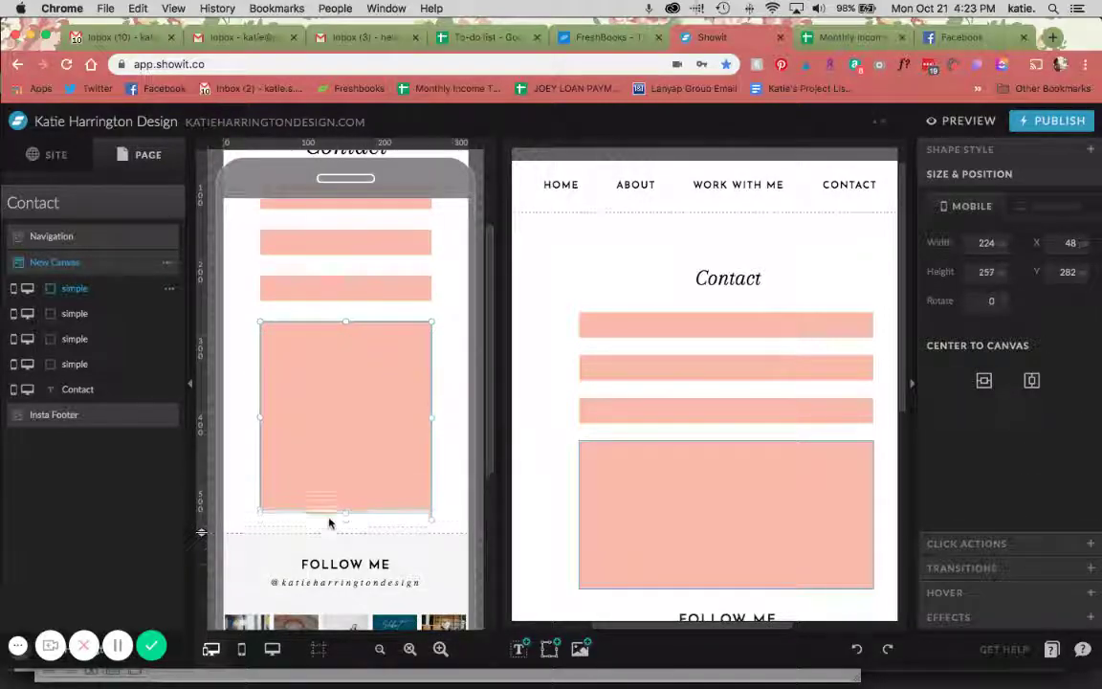
In desktop-only view, drag the section's bottom edge down to a height of 741
click(272, 649)
click(696, 299)
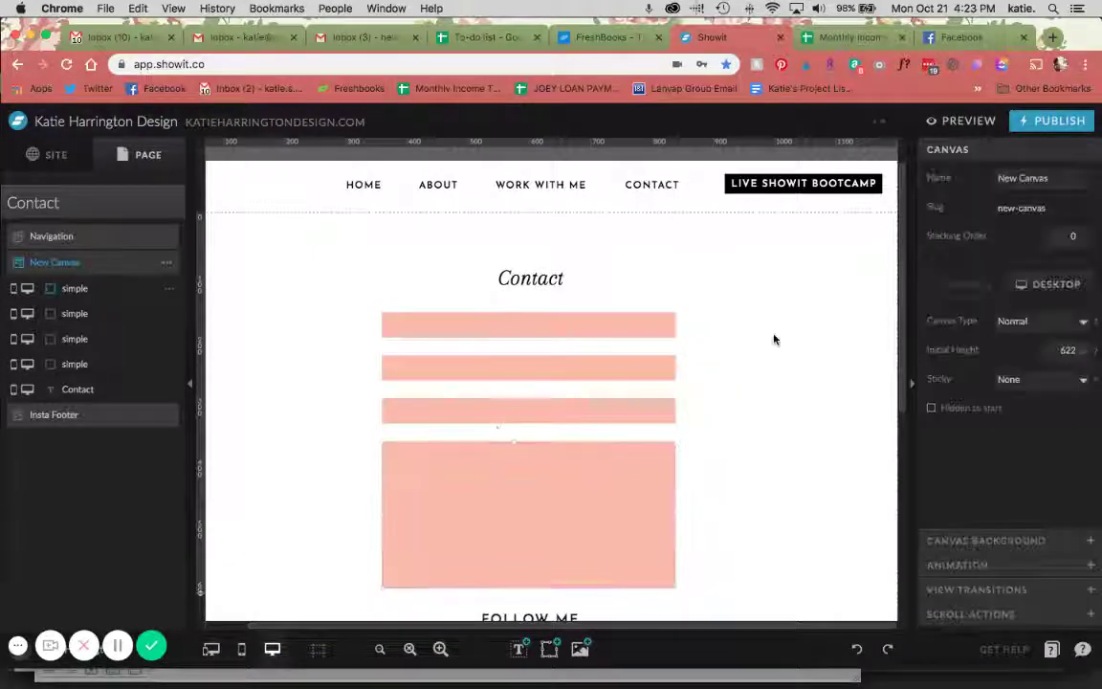
scroll(695, 298, down, 3)
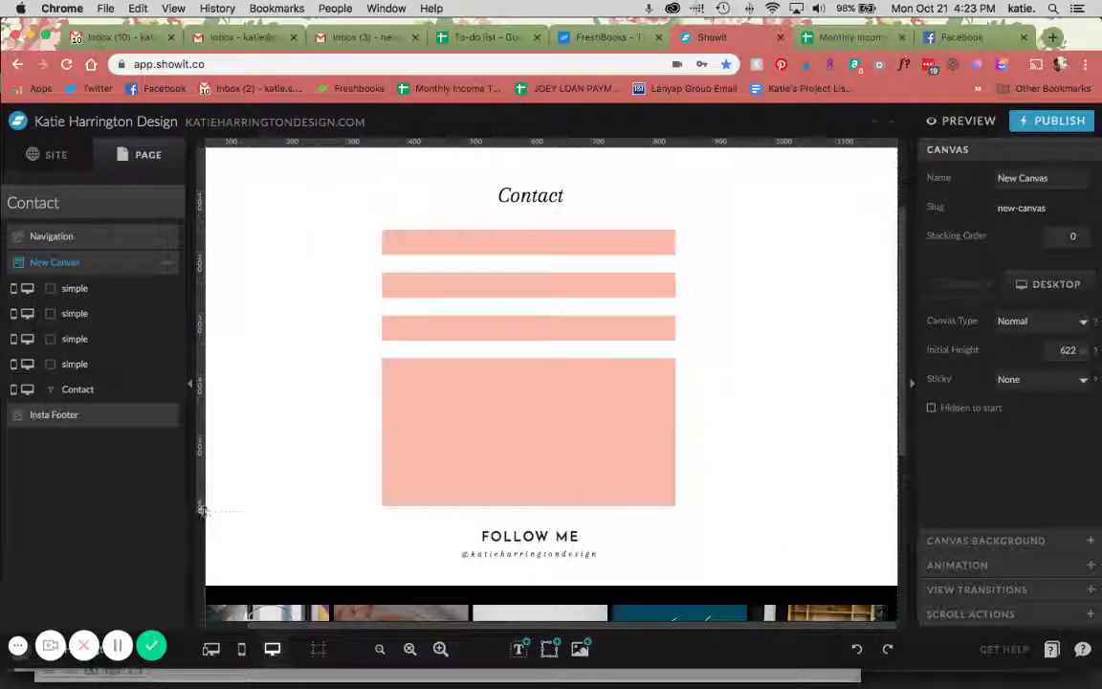
drag(200, 508, 204, 563)
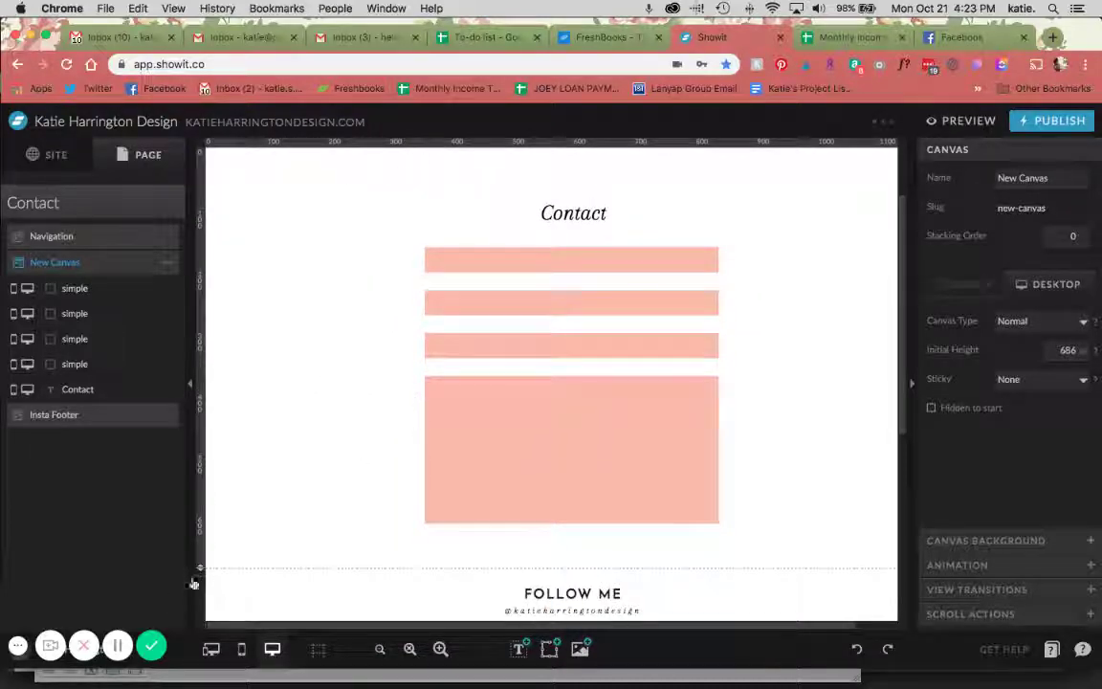
drag(200, 550, 200, 609)
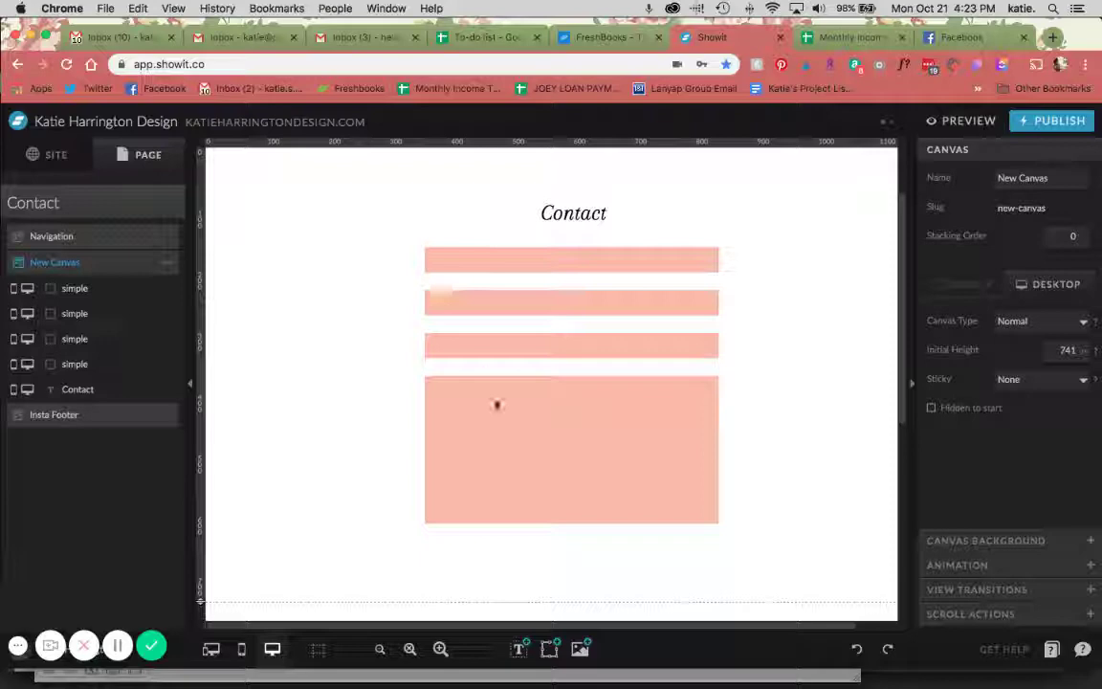
mouse_move(518, 650)
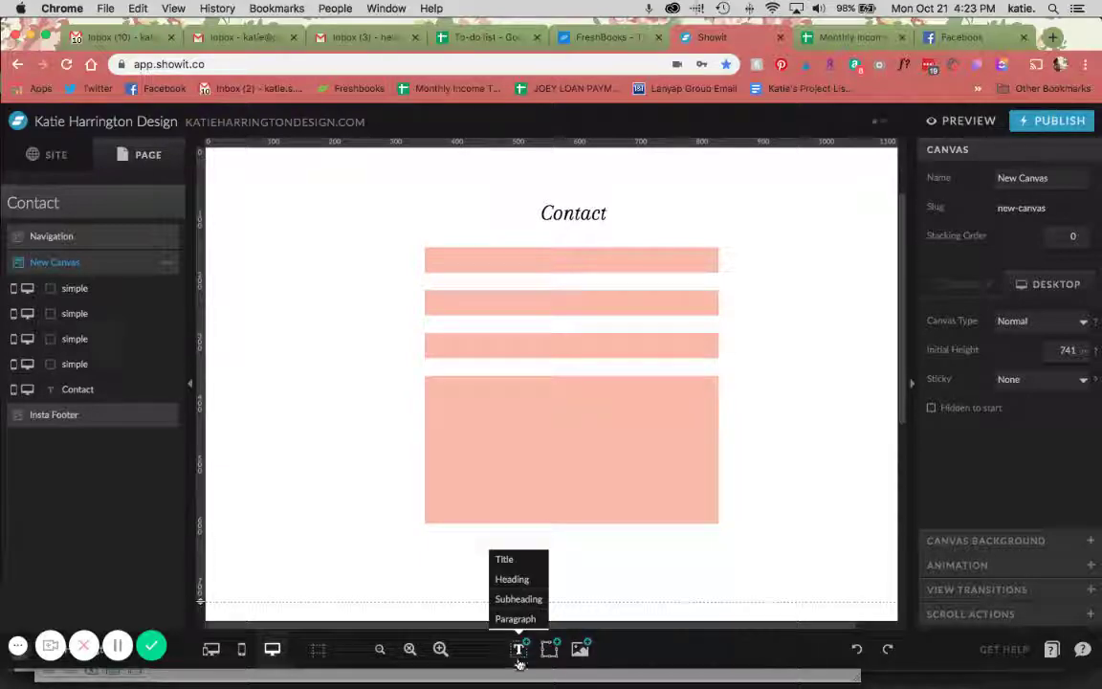
Place a Subheading text element in the top pink bar and widen it to 455 across the bar
click(528, 603)
drag(599, 374, 493, 258)
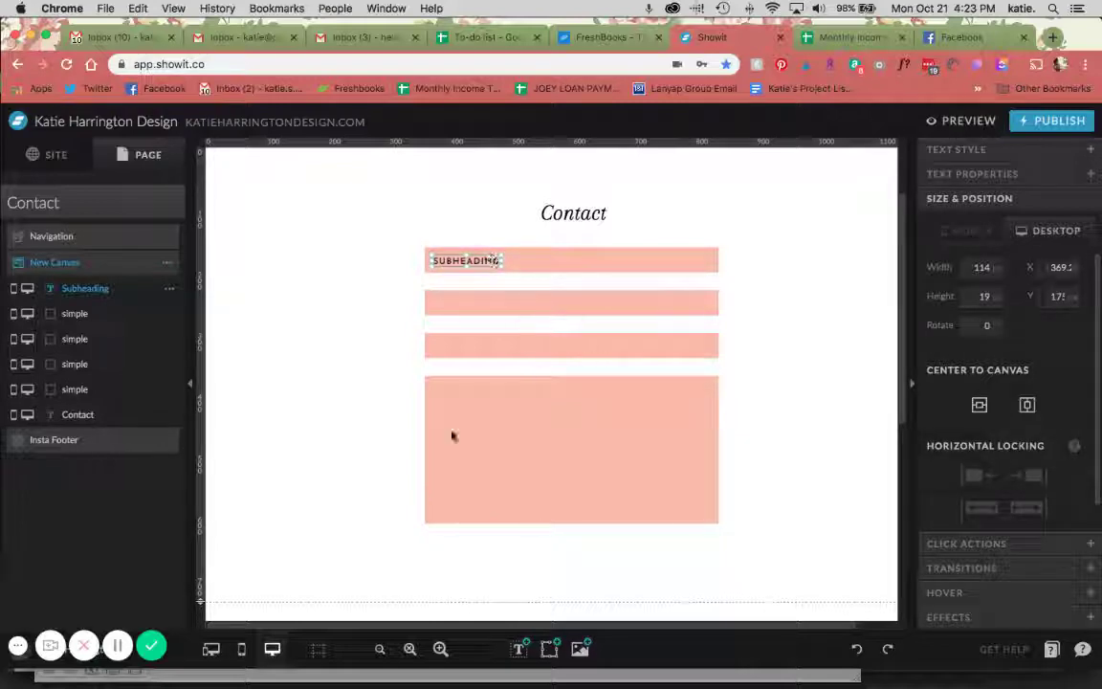
click(440, 649)
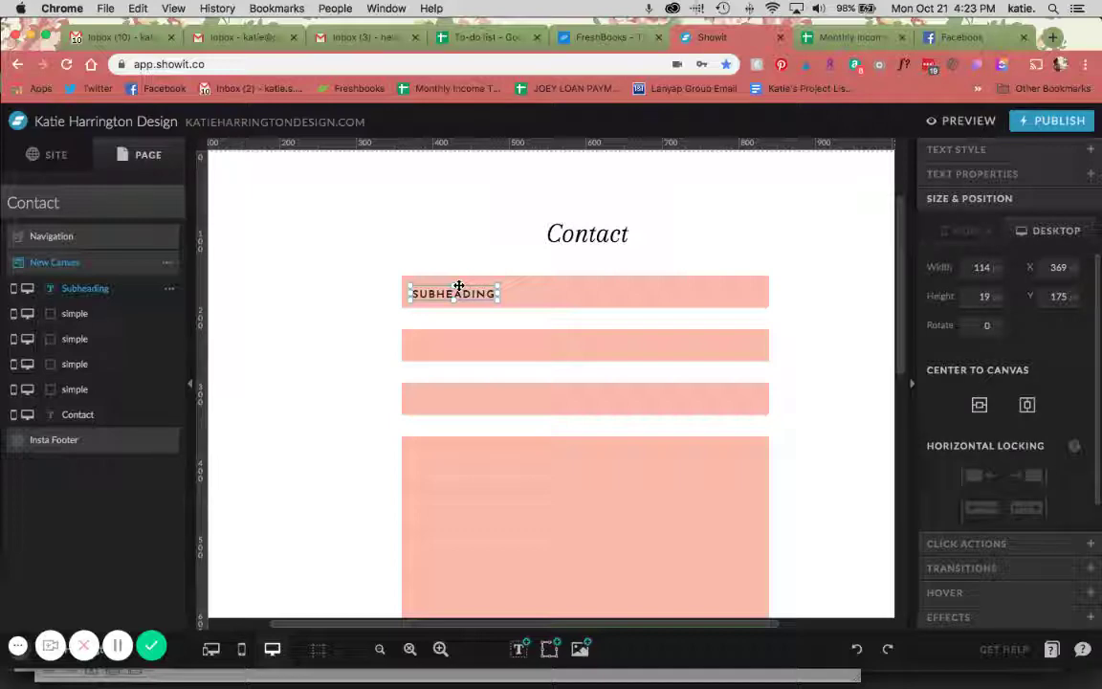
drag(500, 296, 766, 290)
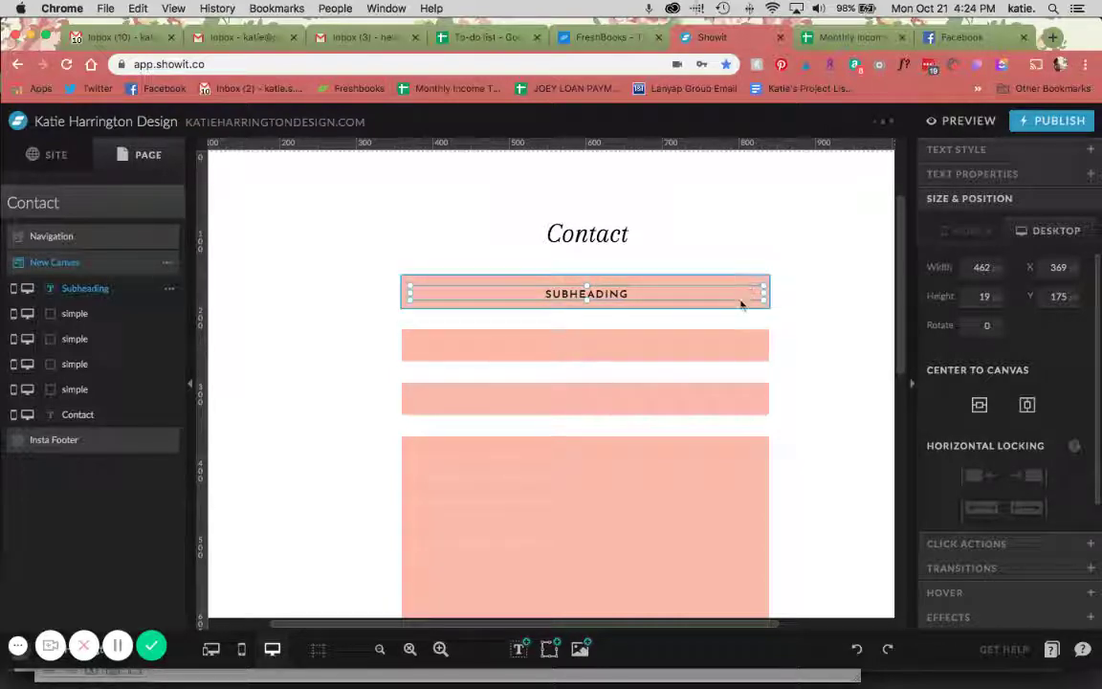
drag(765, 295, 620, 297)
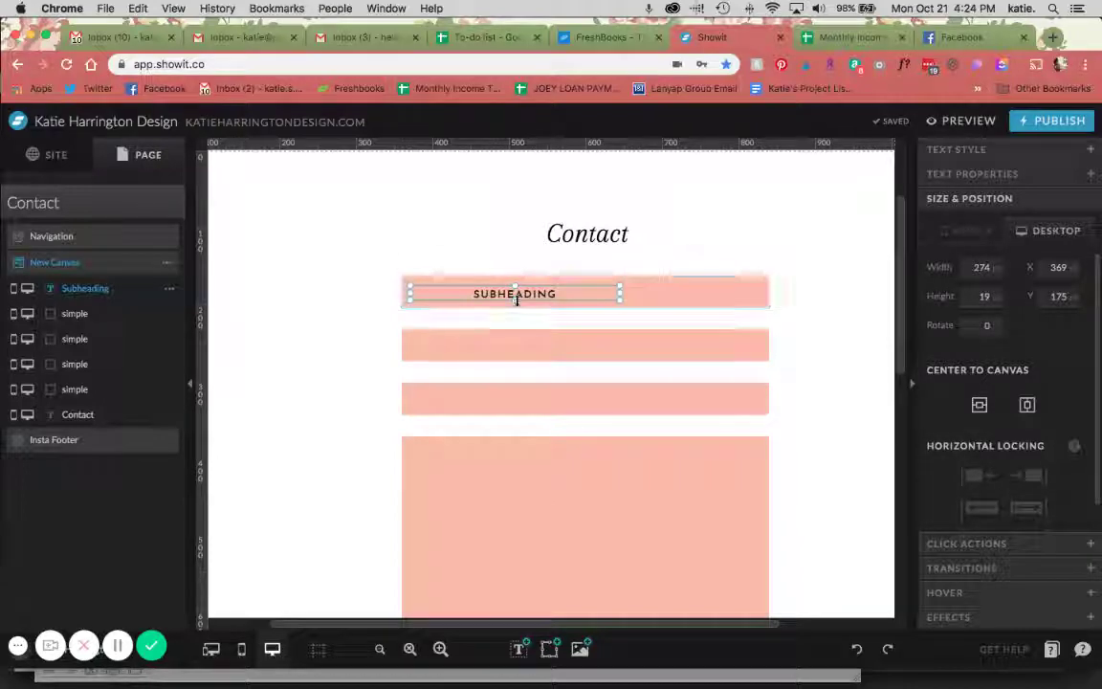
drag(514, 299, 514, 352)
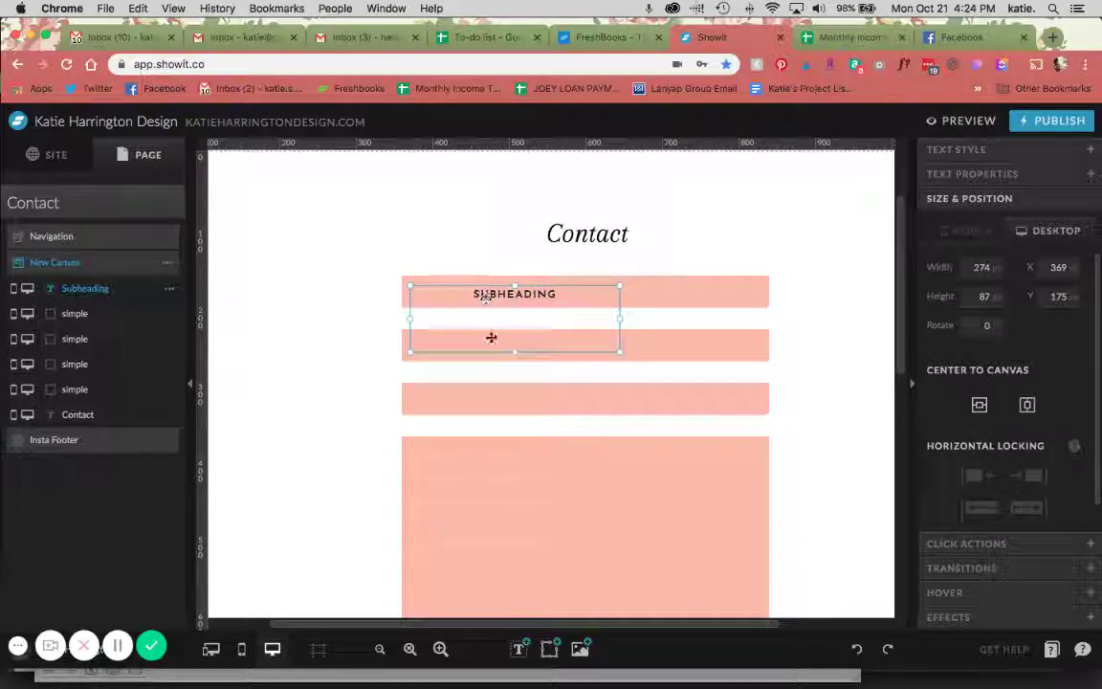
key(super+z)
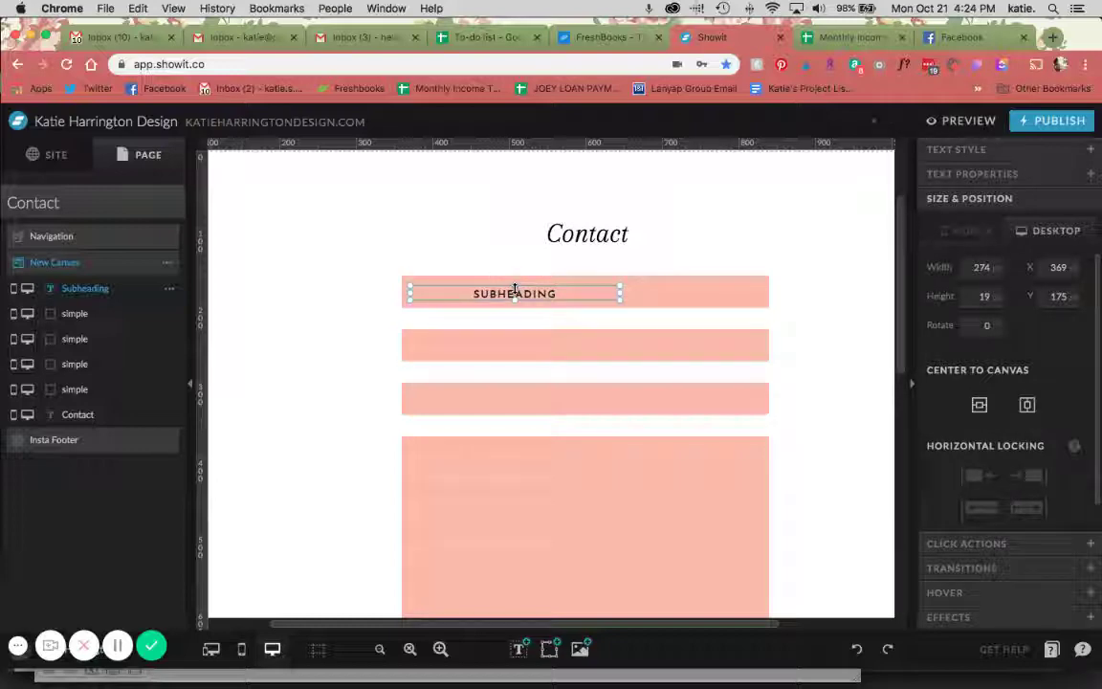
drag(621, 296, 758, 299)
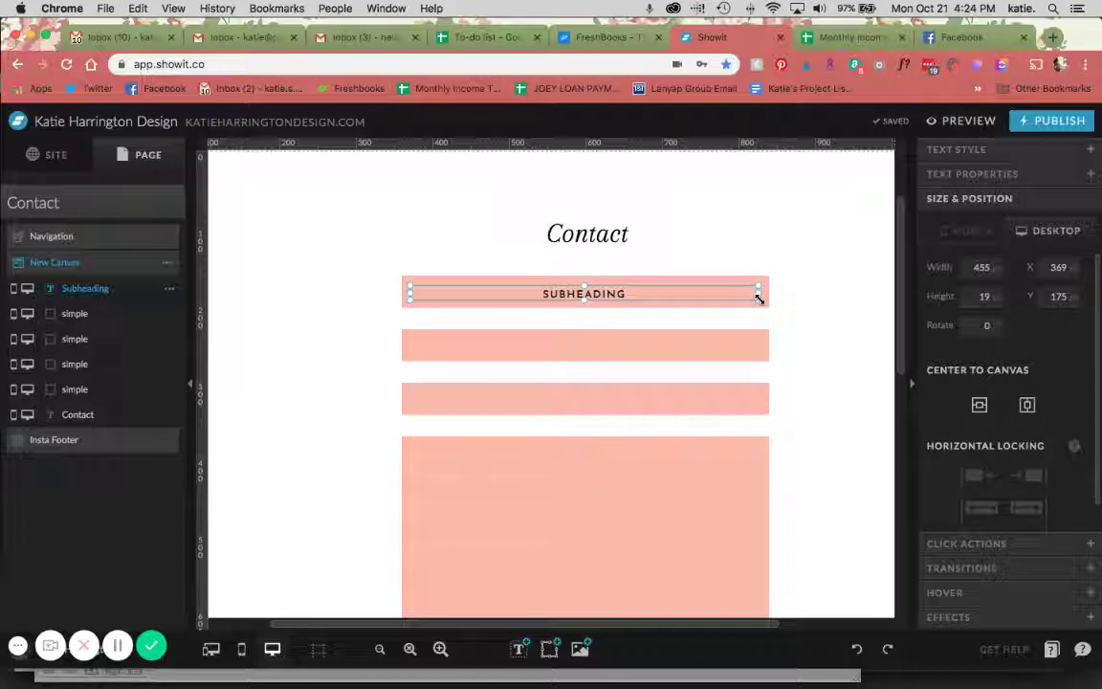
Left-align the subheading and change its text to 'Name'
click(956, 149)
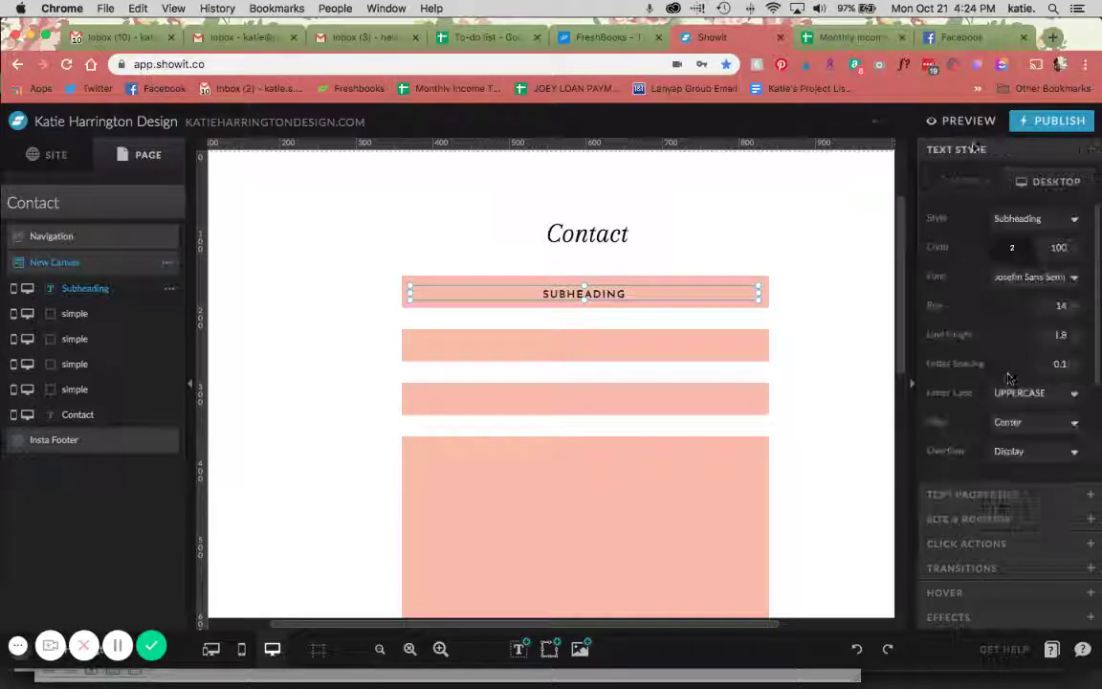
click(1018, 422)
click(1002, 393)
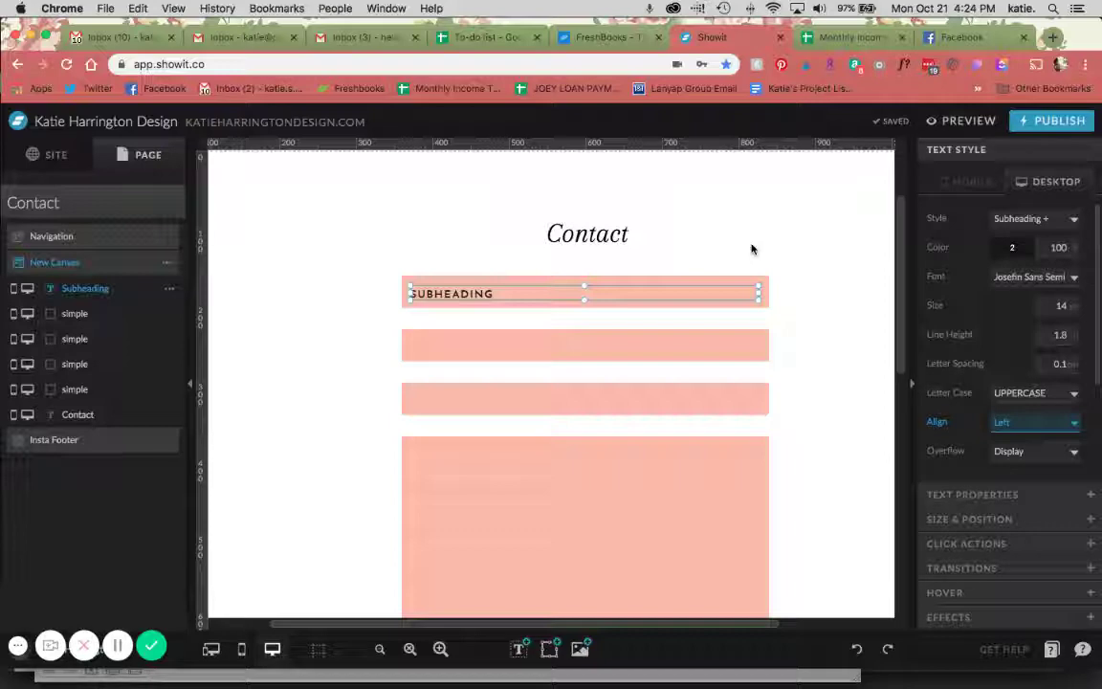
double_click(708, 292)
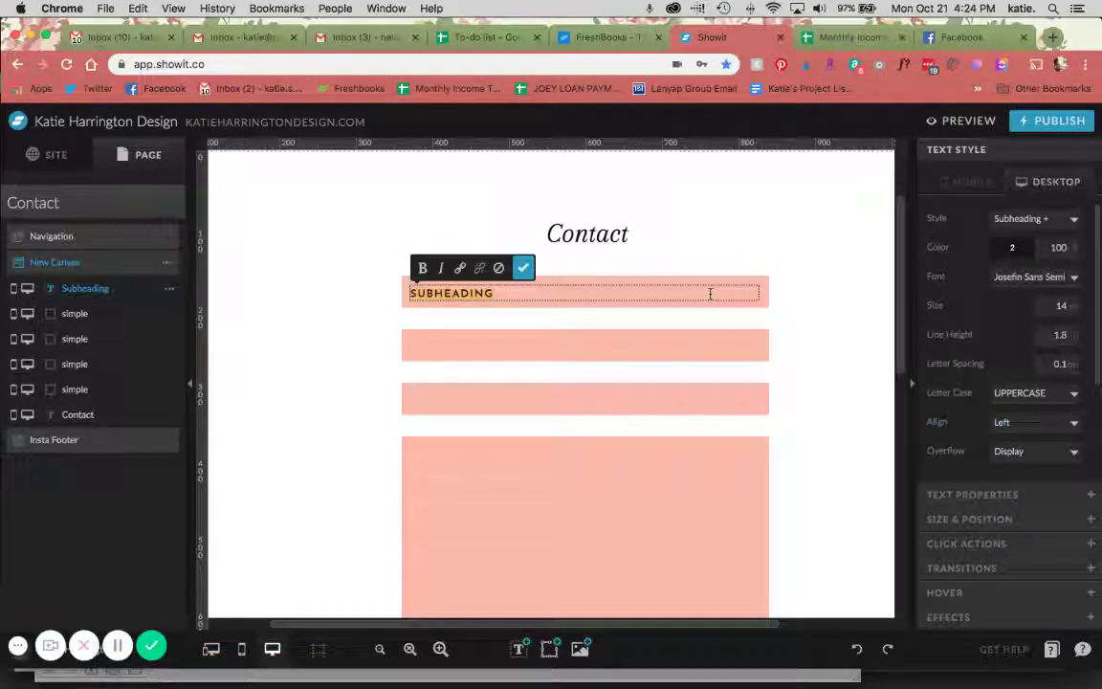
text(Name)
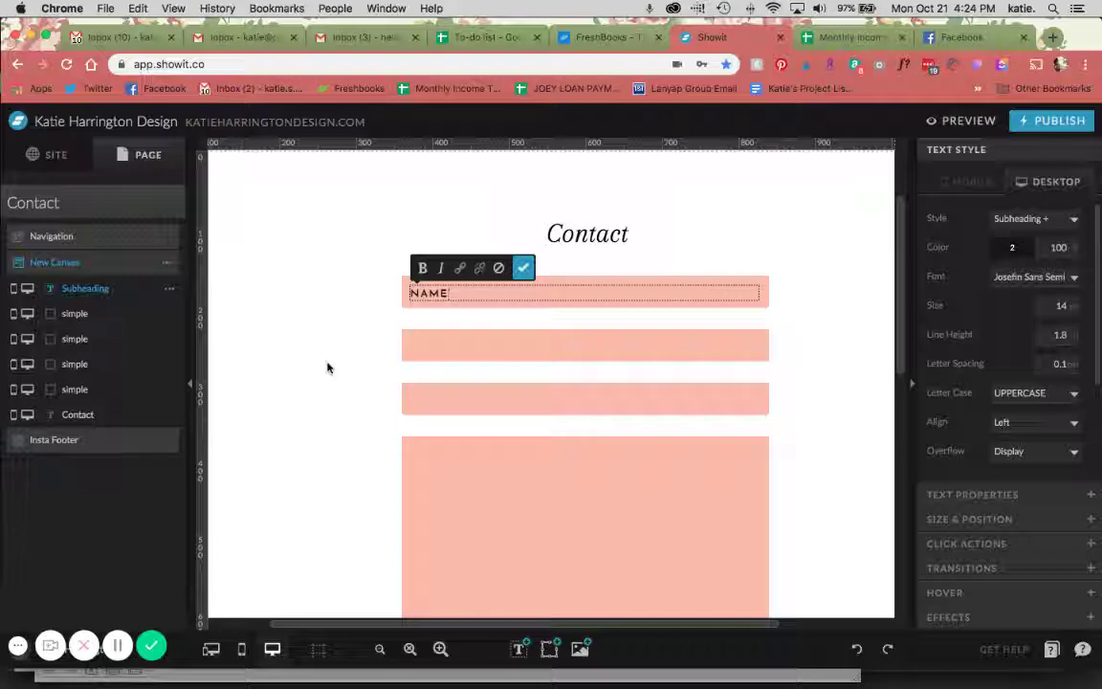
key(Escape)
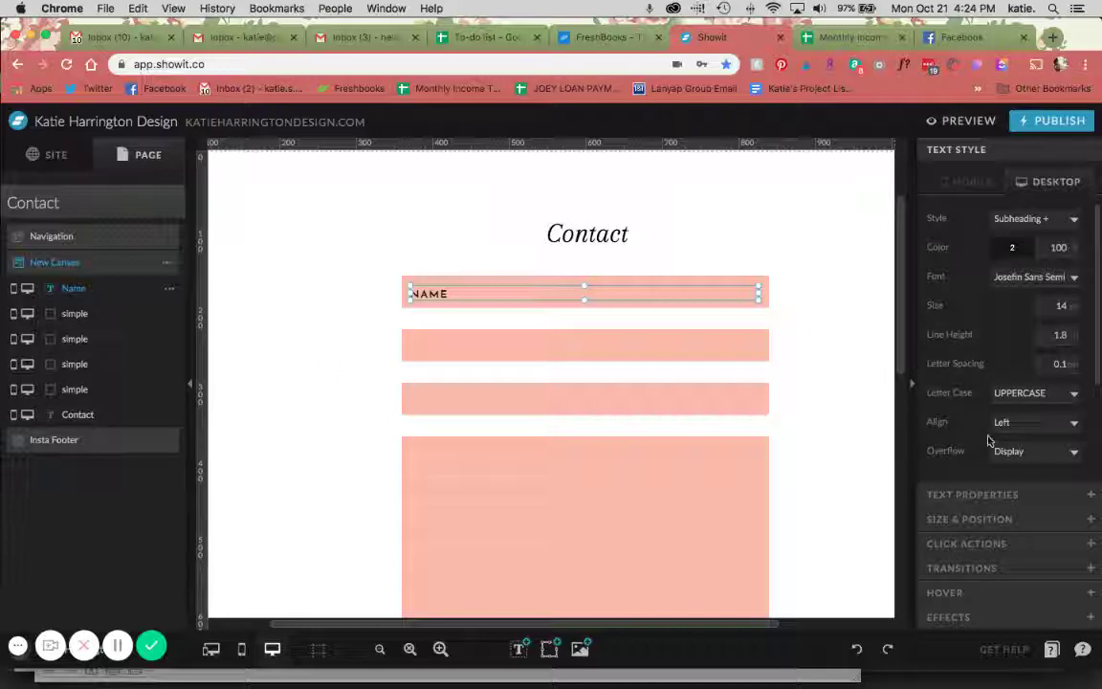
Enable the NAME text as a contact-form input and give it the label 'Name'
click(976, 494)
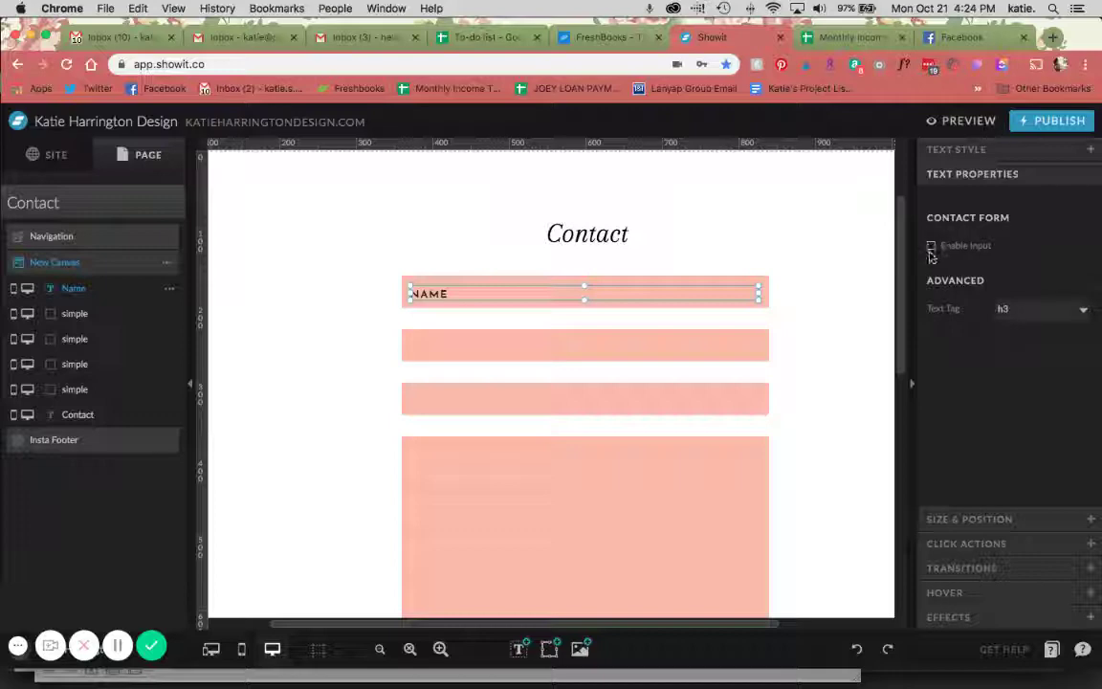
click(931, 247)
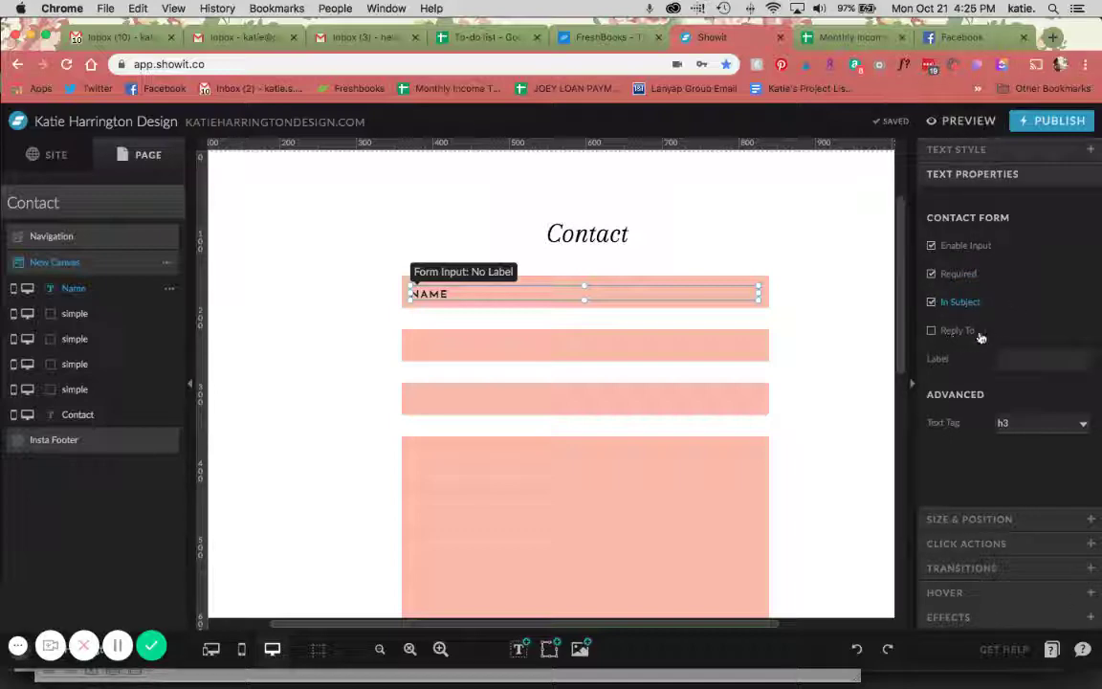
click(1004, 359)
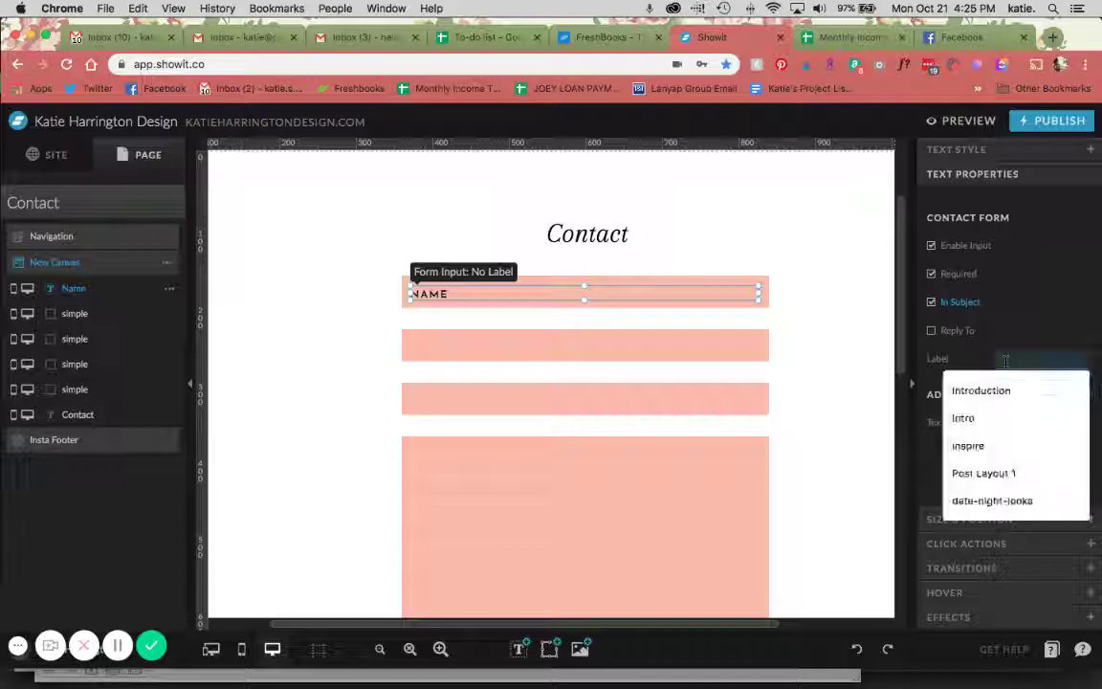
text(Name)
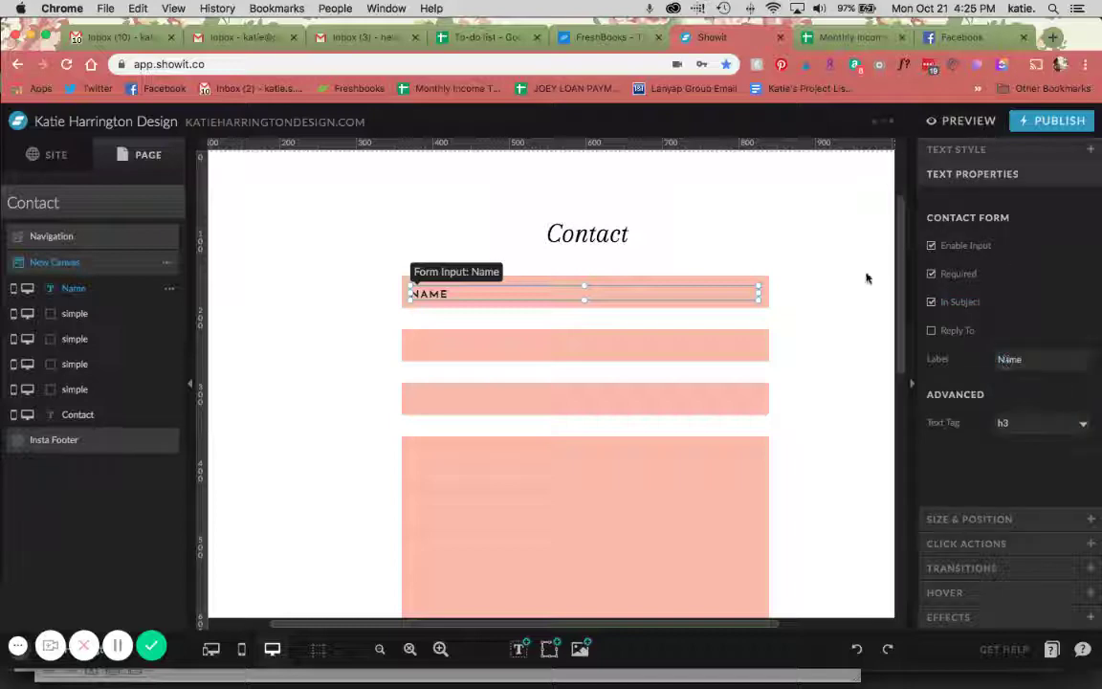
click(866, 278)
click(435, 306)
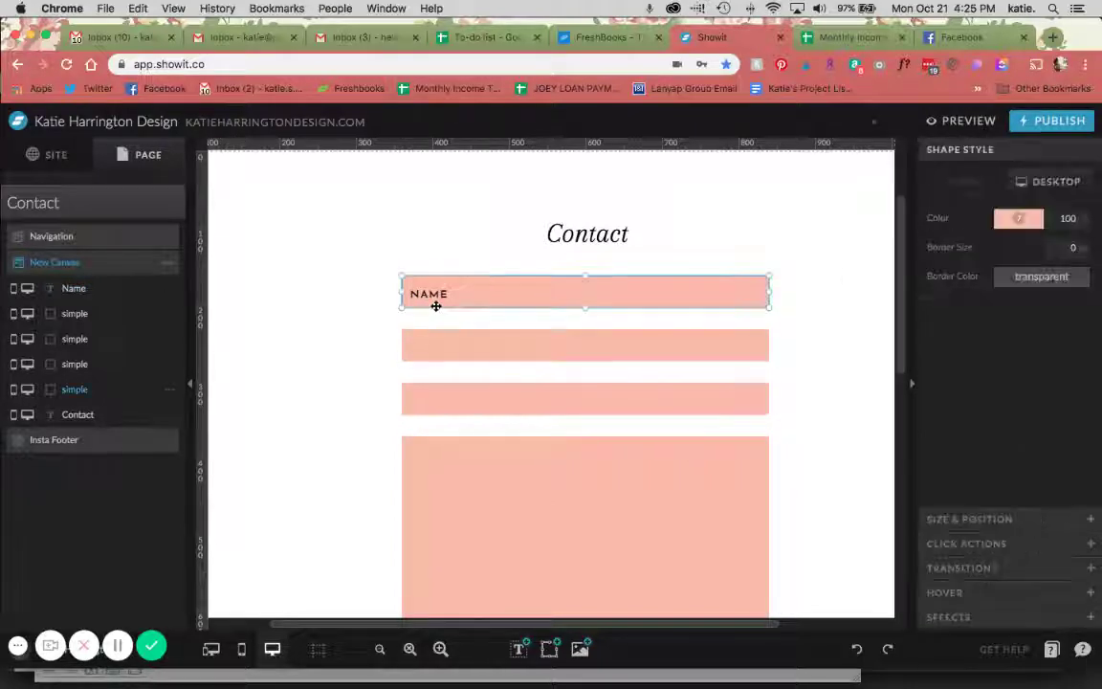
click(424, 294)
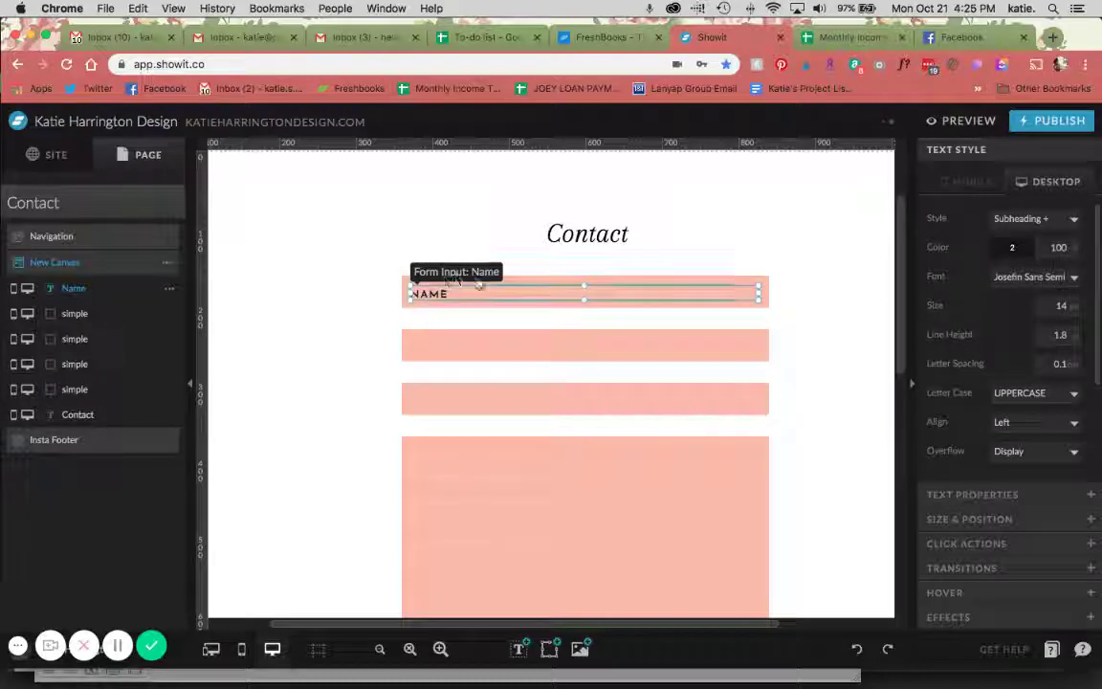
click(1003, 494)
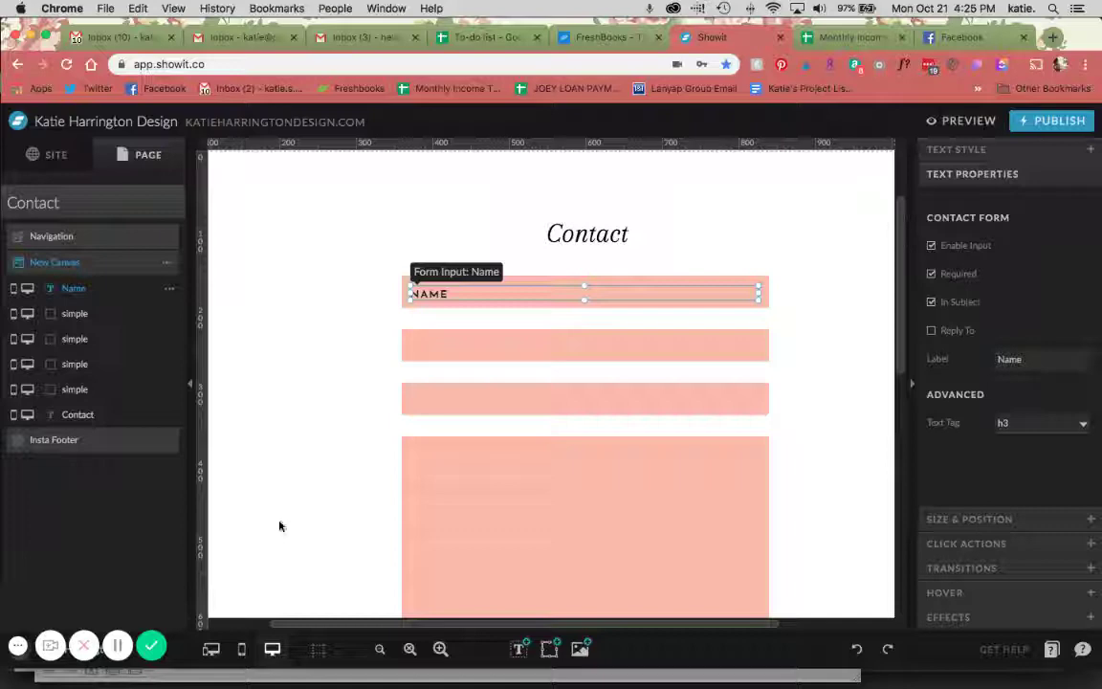
In split view, move the mobile NAME input up into the first pink bar
click(210, 648)
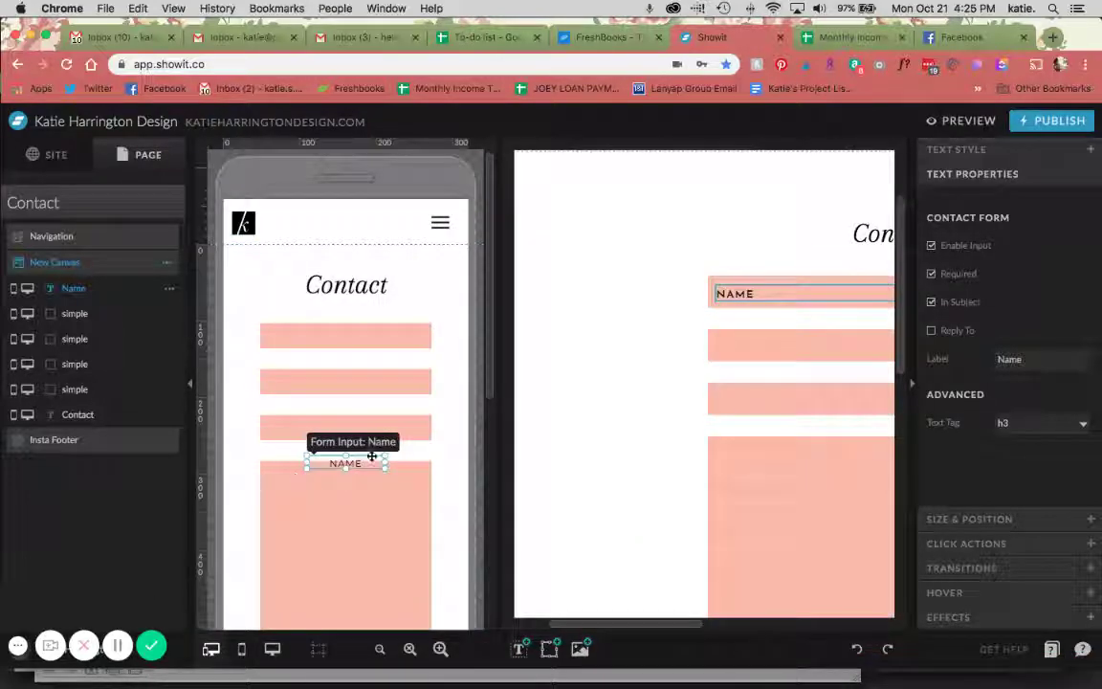
drag(372, 456, 329, 339)
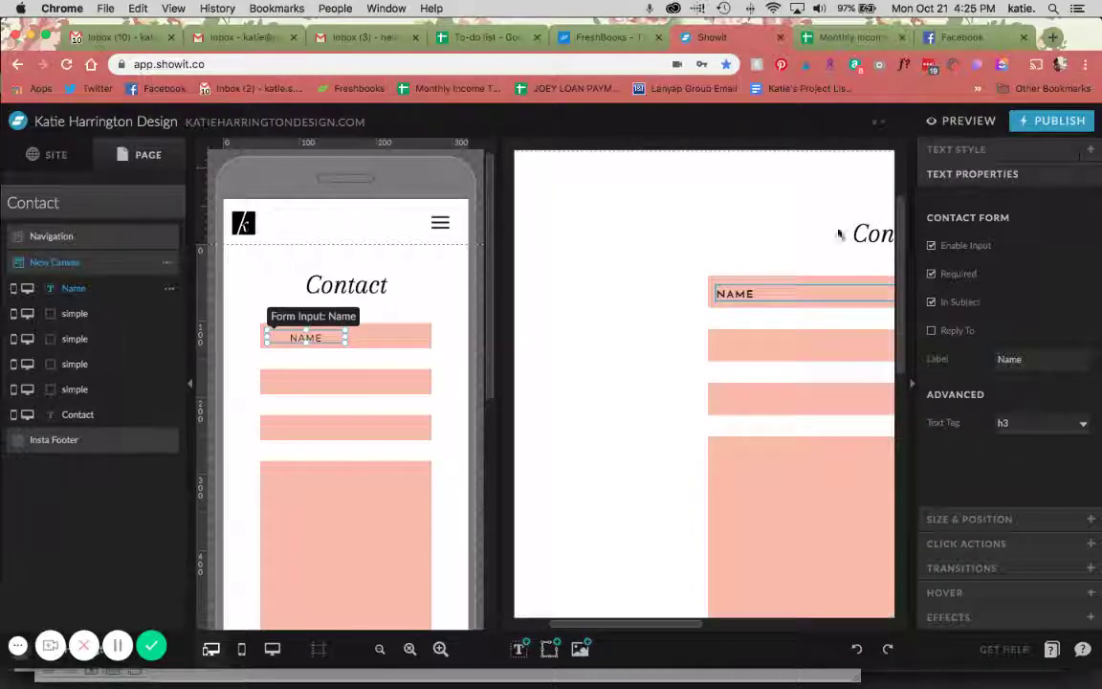
click(942, 149)
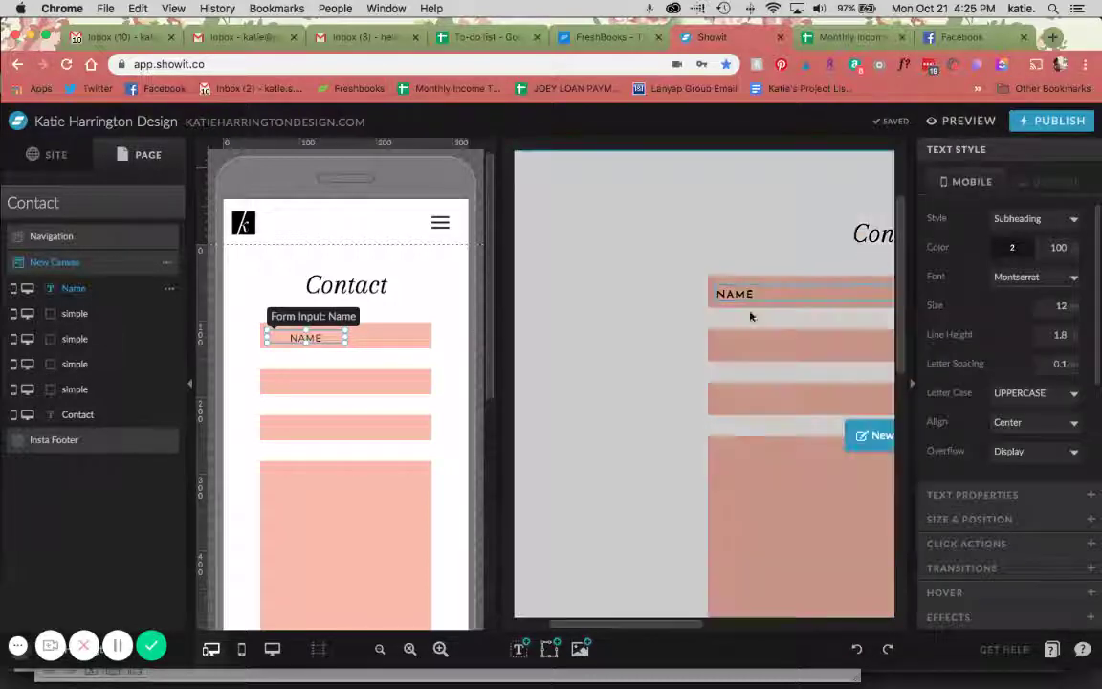
click(761, 293)
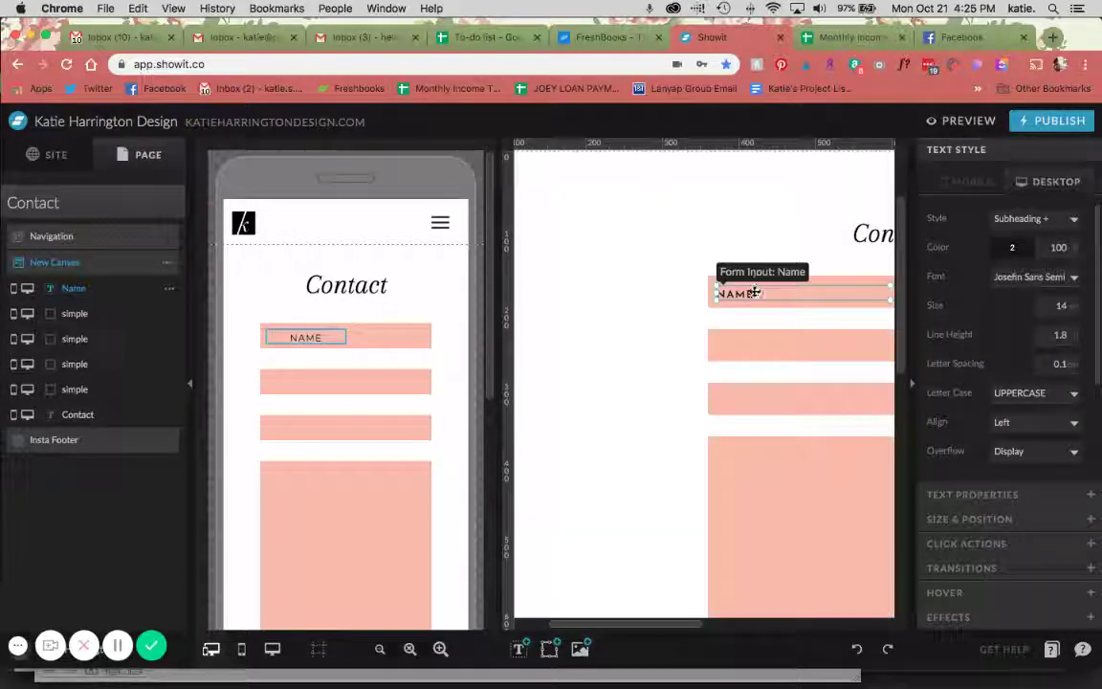
click(304, 336)
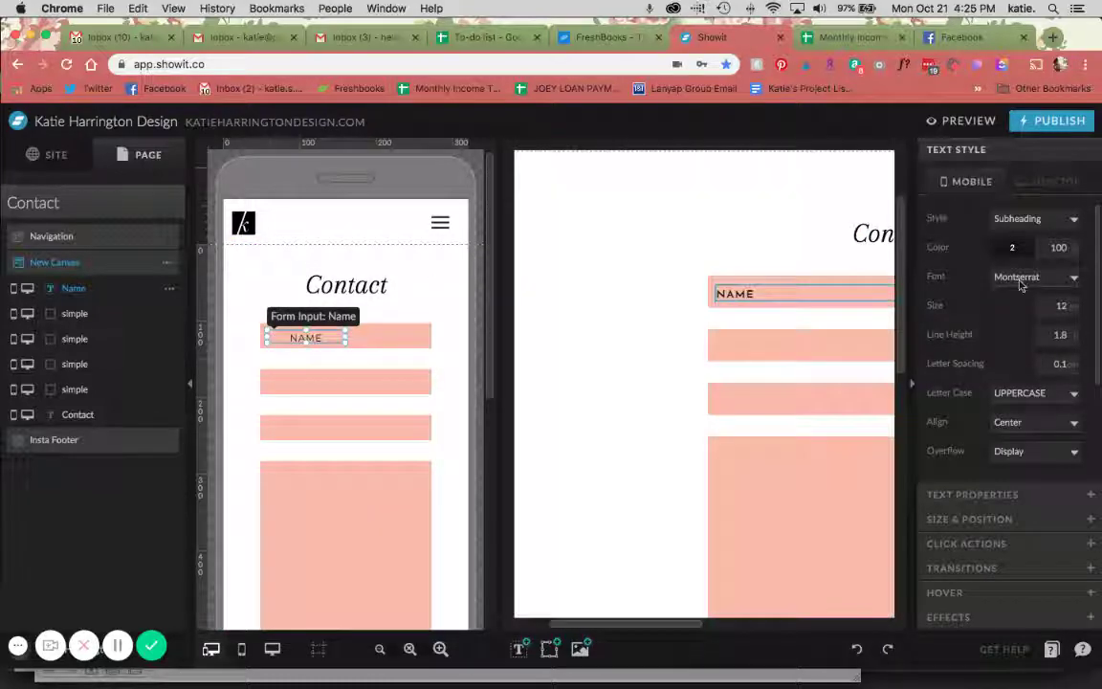
Set the mobile NAME field to Josefin Sans Semi Bold with left-aligned text
click(1020, 279)
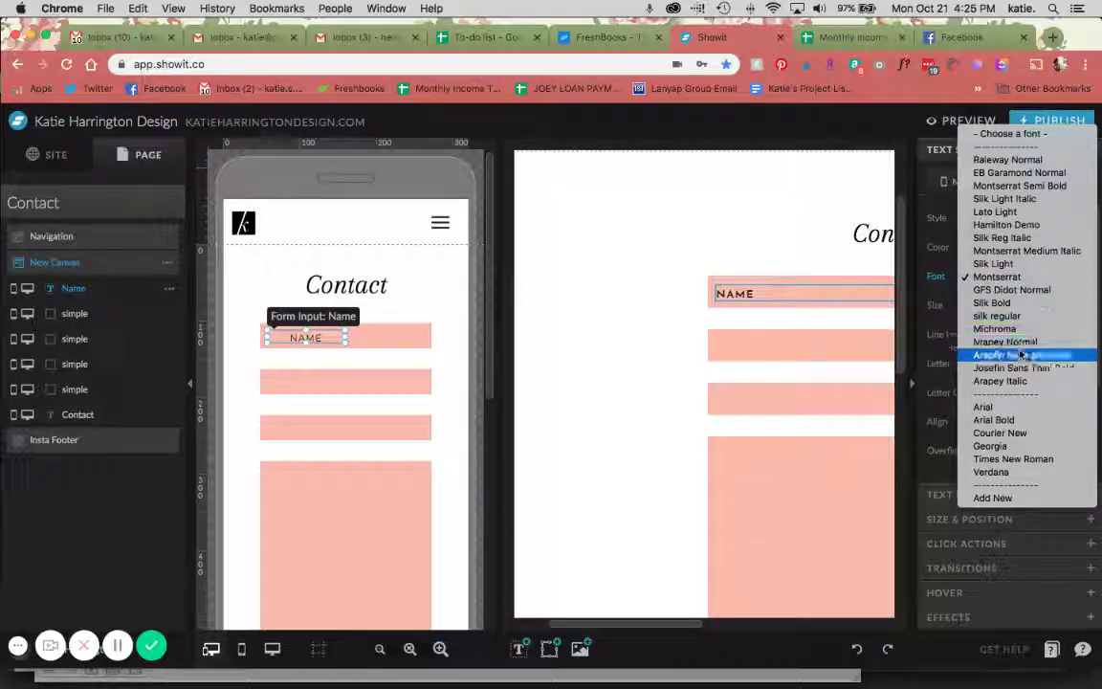
click(1021, 355)
click(1063, 420)
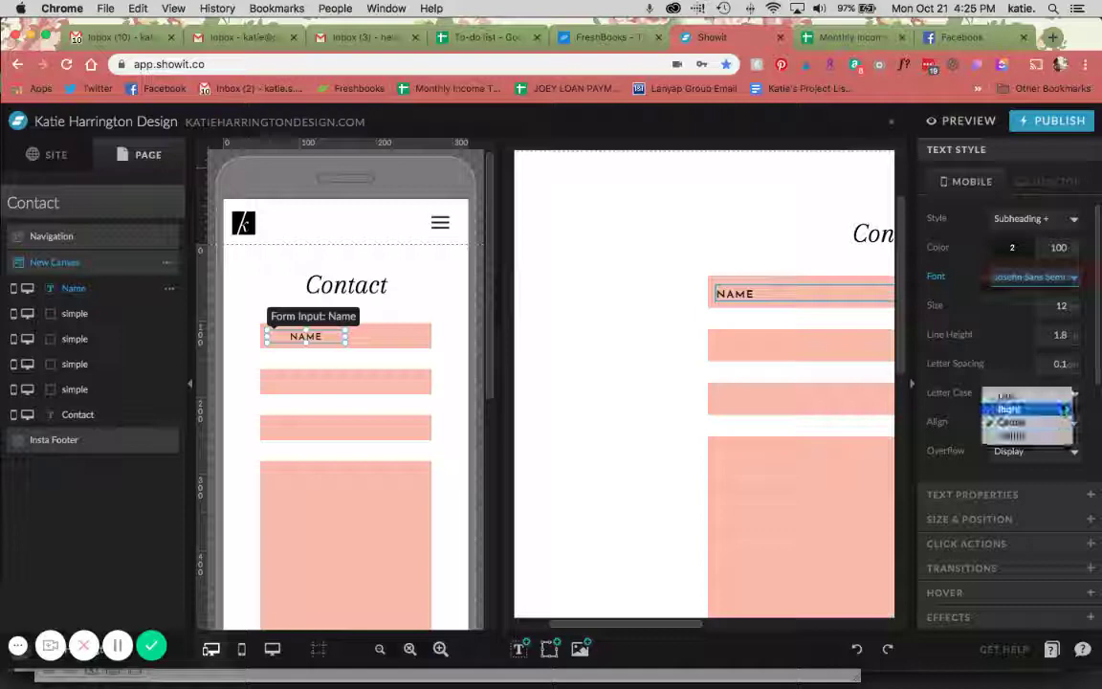
click(1052, 391)
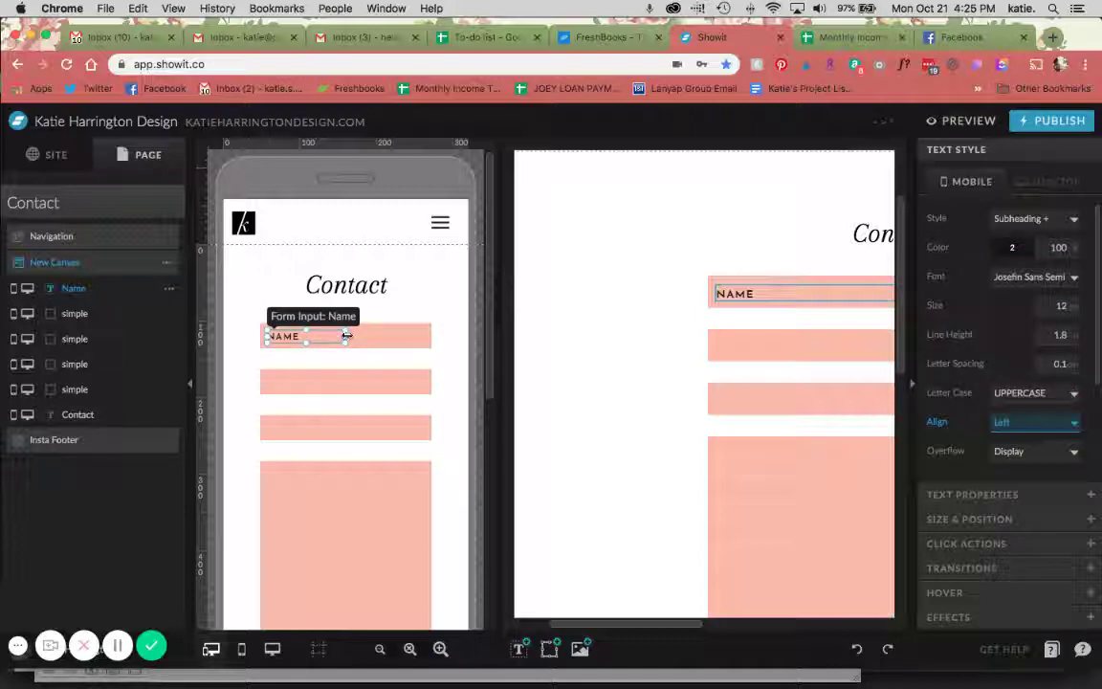
click(415, 303)
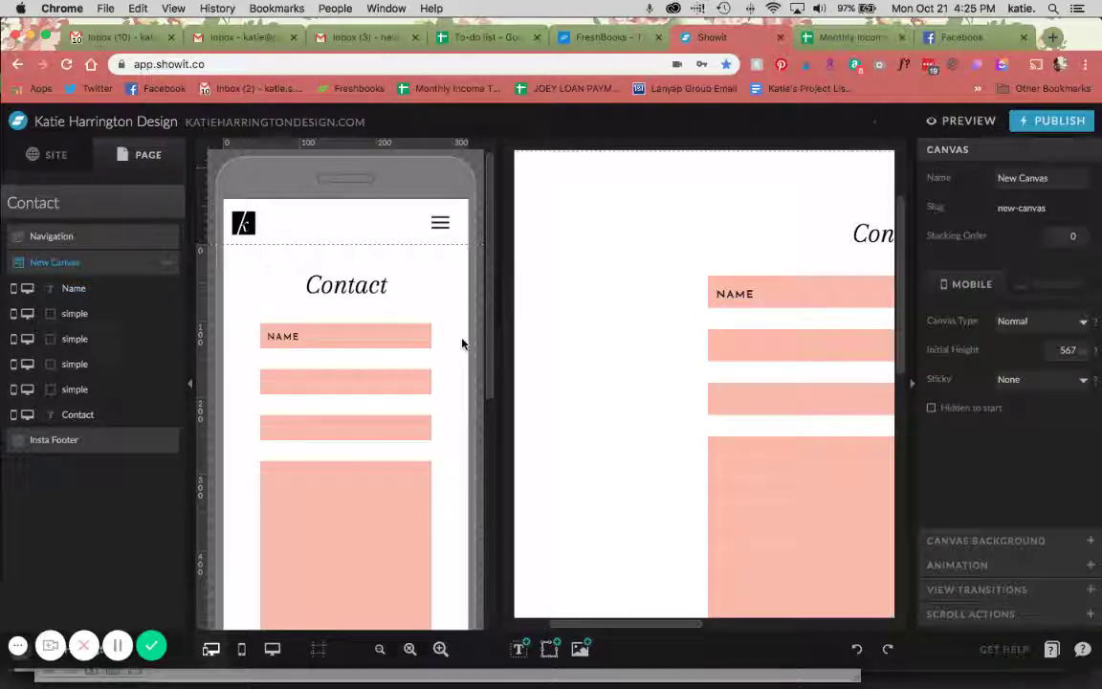
click(779, 349)
Duplicate NAME into the second pink bar and retype the copy as EMAIL ADDRESS
click(632, 293)
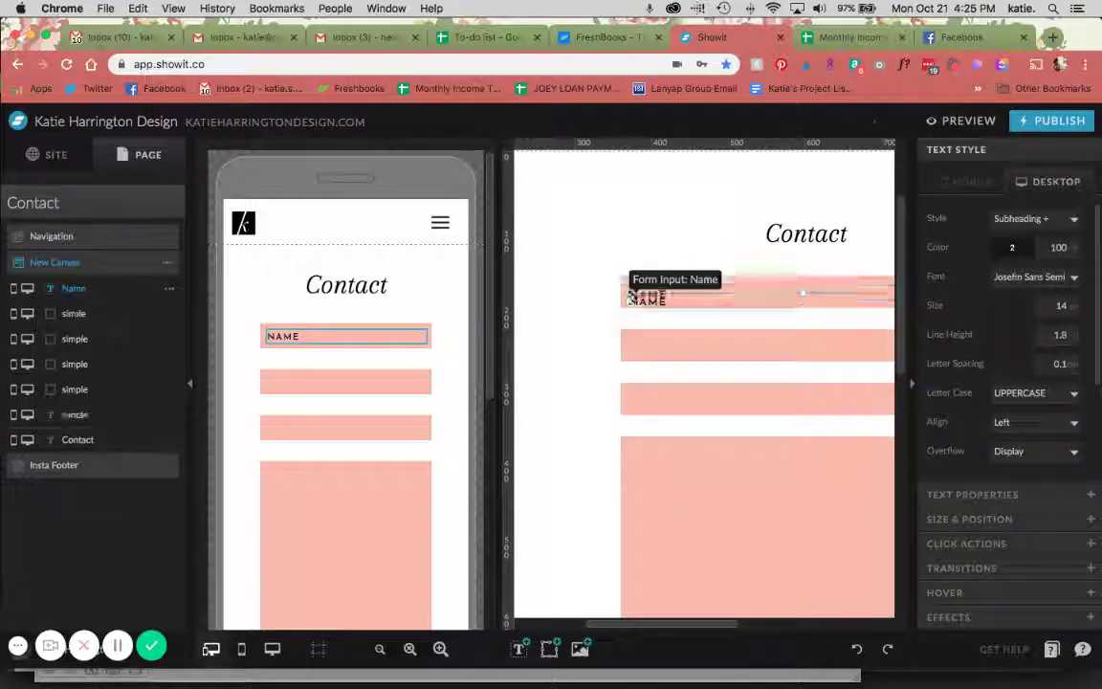
key(super+d)
key(shift+Down)
key(shift+Down)
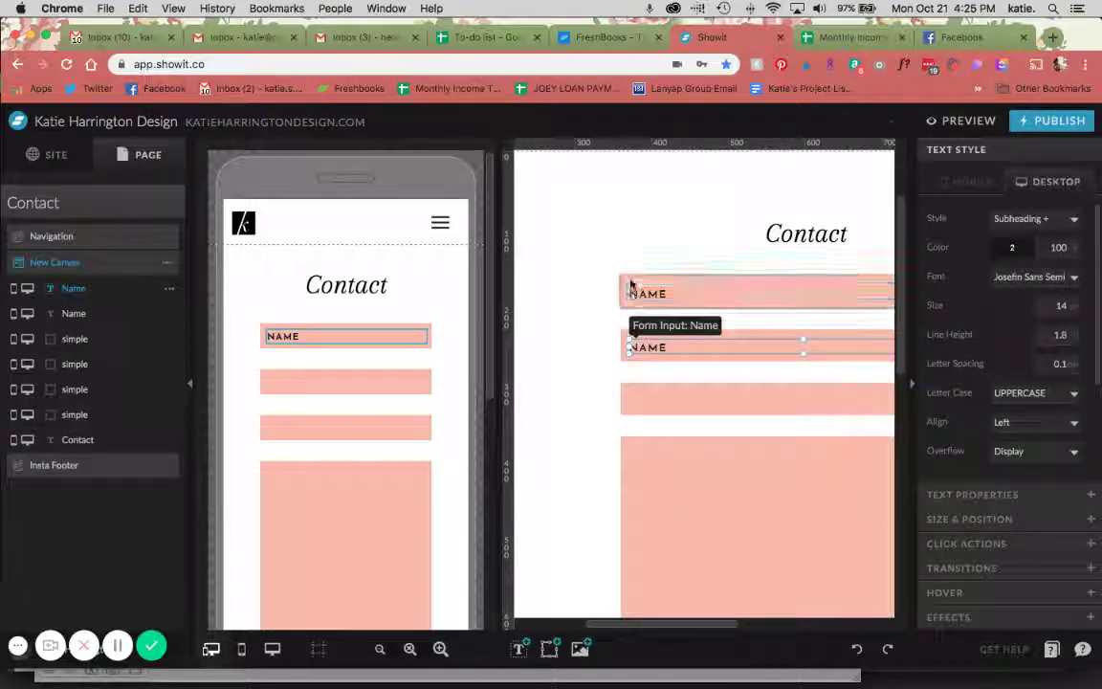
double_click(648, 345)
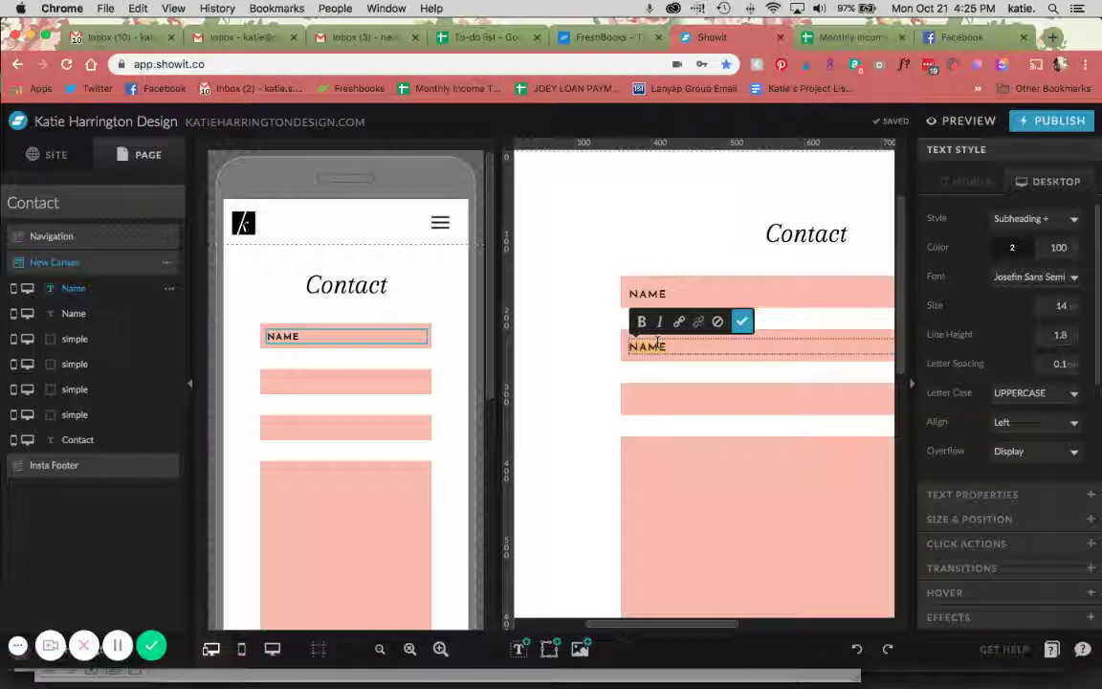
text(EMAIL ADDRESS)
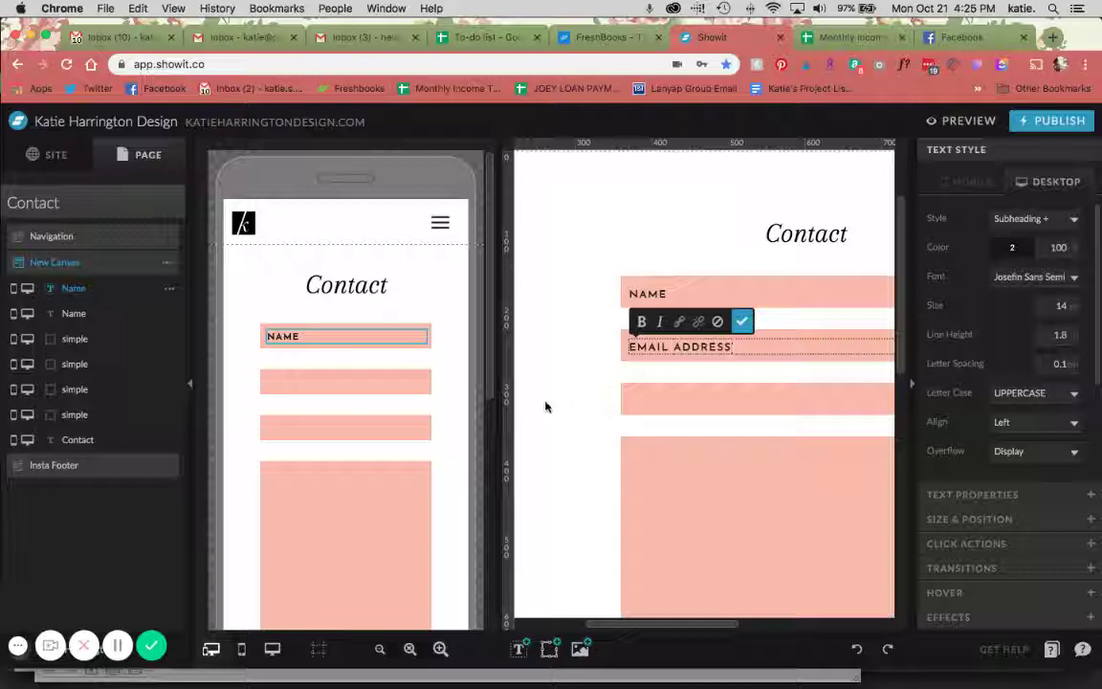
click(741, 321)
click(369, 337)
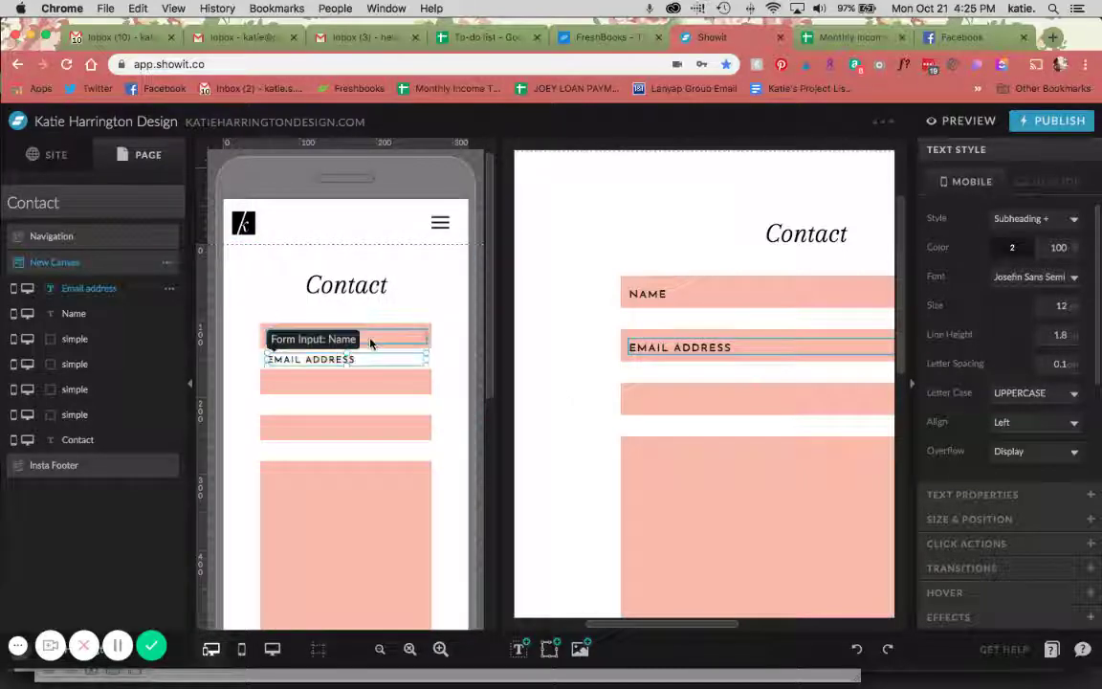
click(681, 348)
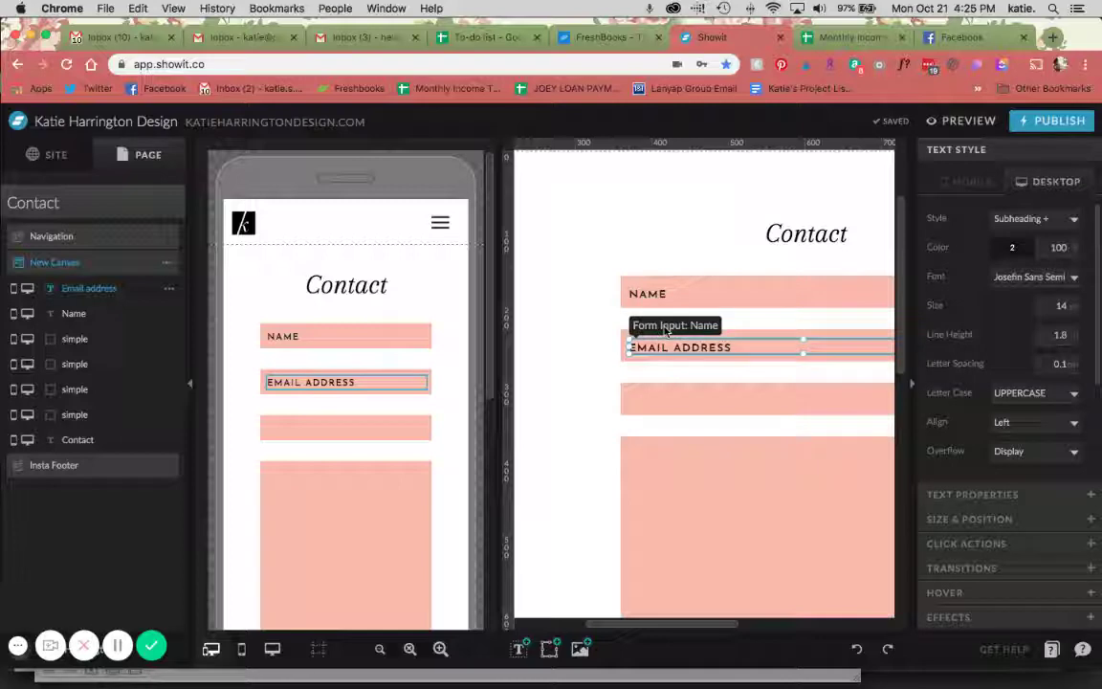
Label the field 'Email', tick Reply To and untick In Subject
click(941, 495)
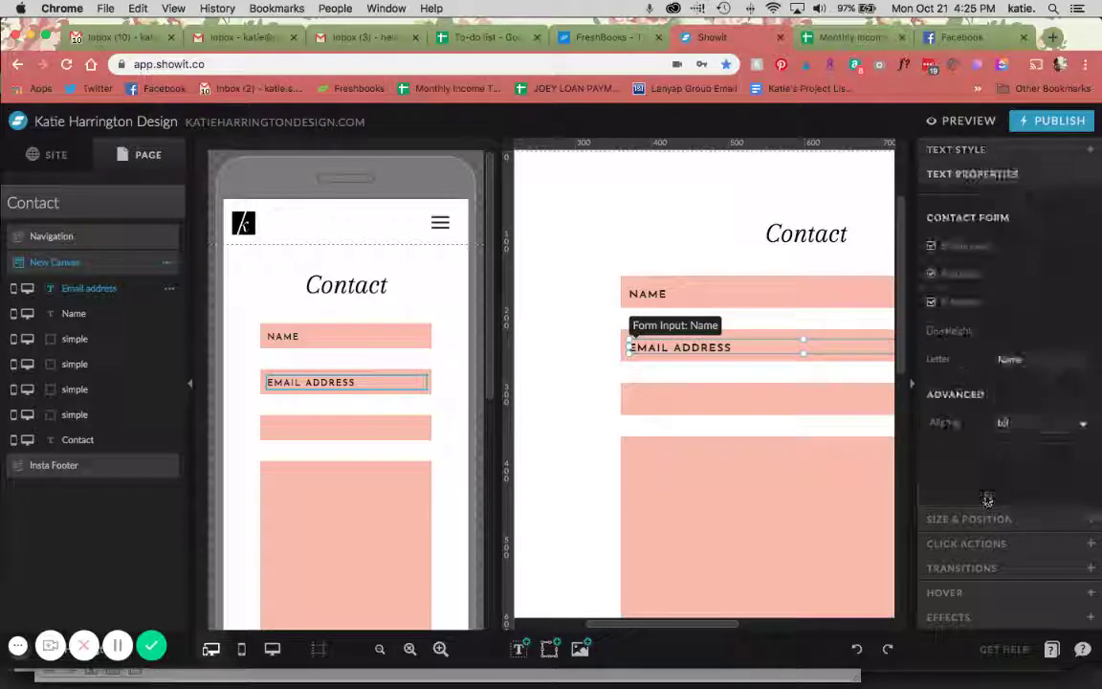
click(1033, 359)
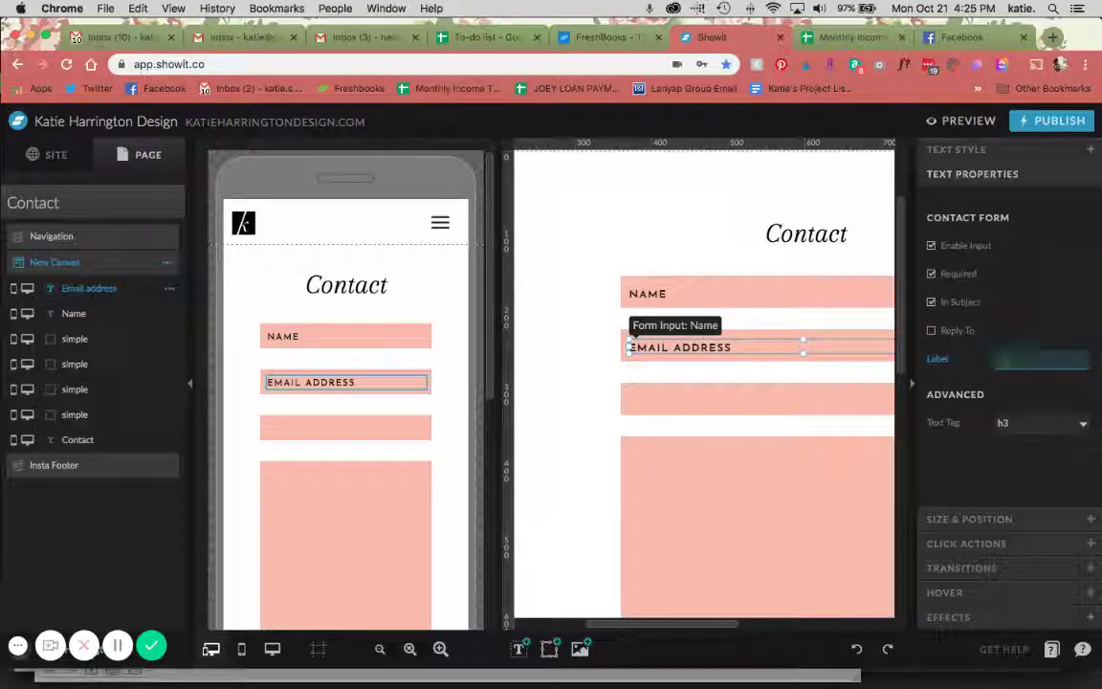
text(Email)
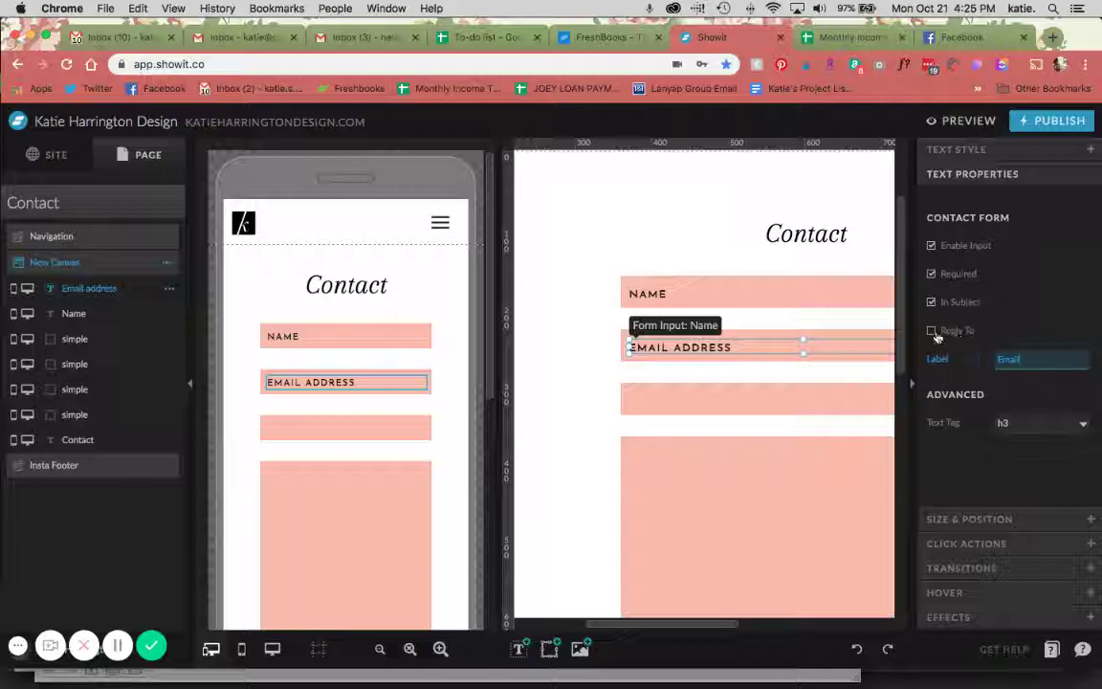
click(931, 331)
click(947, 338)
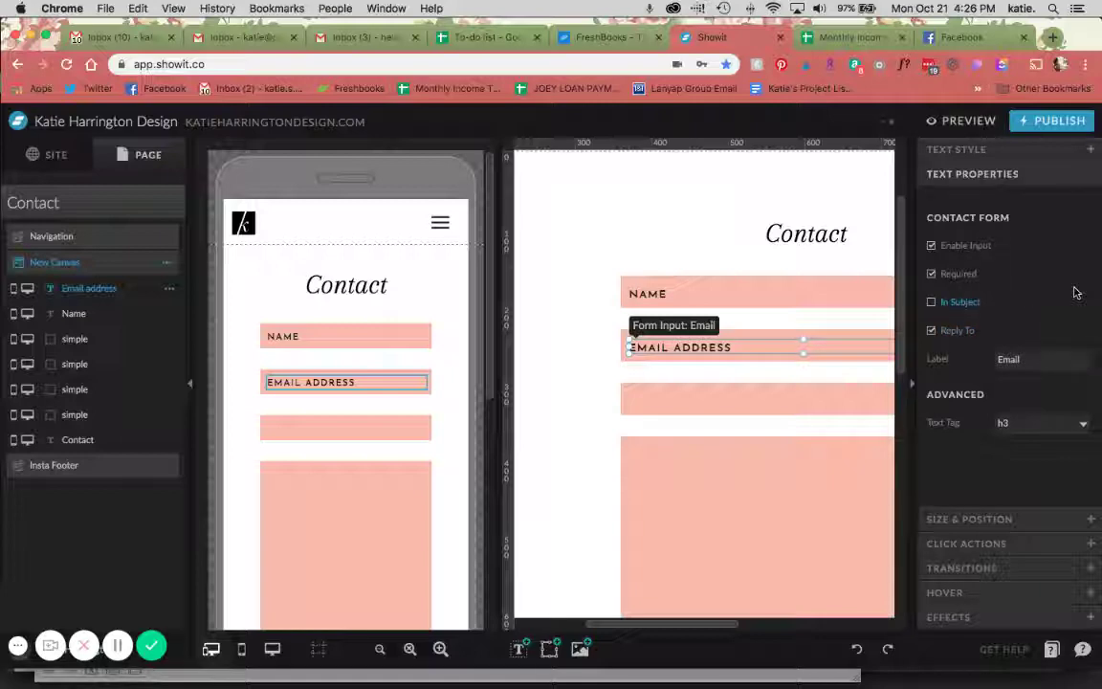
click(681, 327)
click(635, 346)
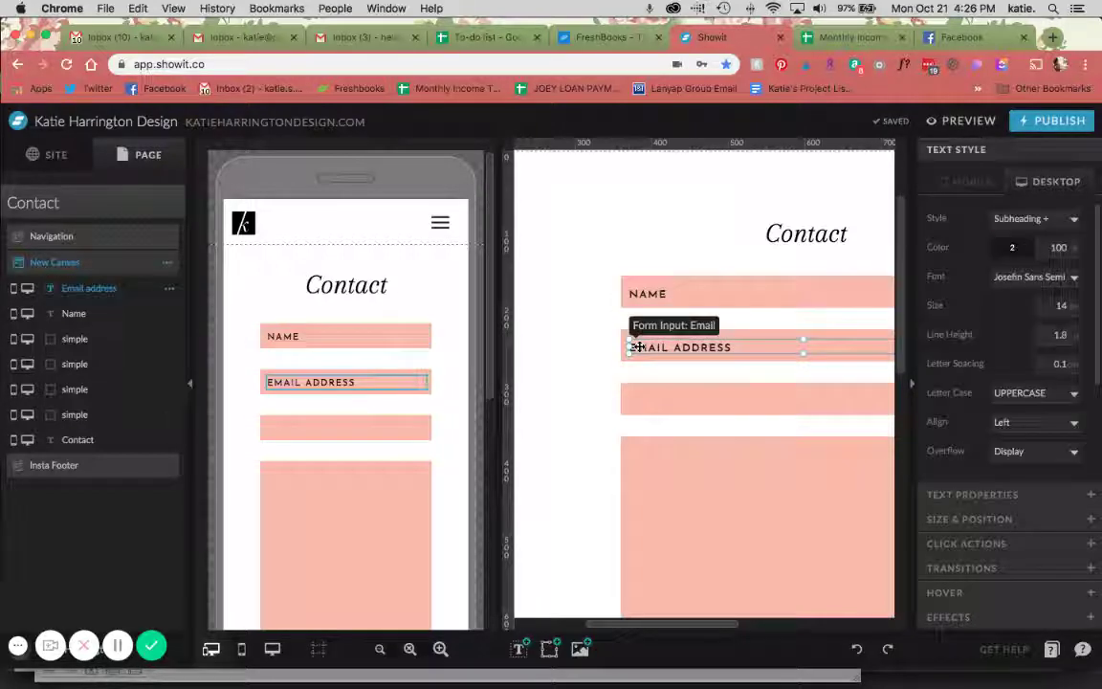
Duplicate the email field into the third pink bar, retype it as SUBJECT, and place it on mobile
key(super+d)
key(shift+Down)
key(shift+Down)
key(shift+Down)
key(shift+Down)
key(shift+Down)
key(shift+Down)
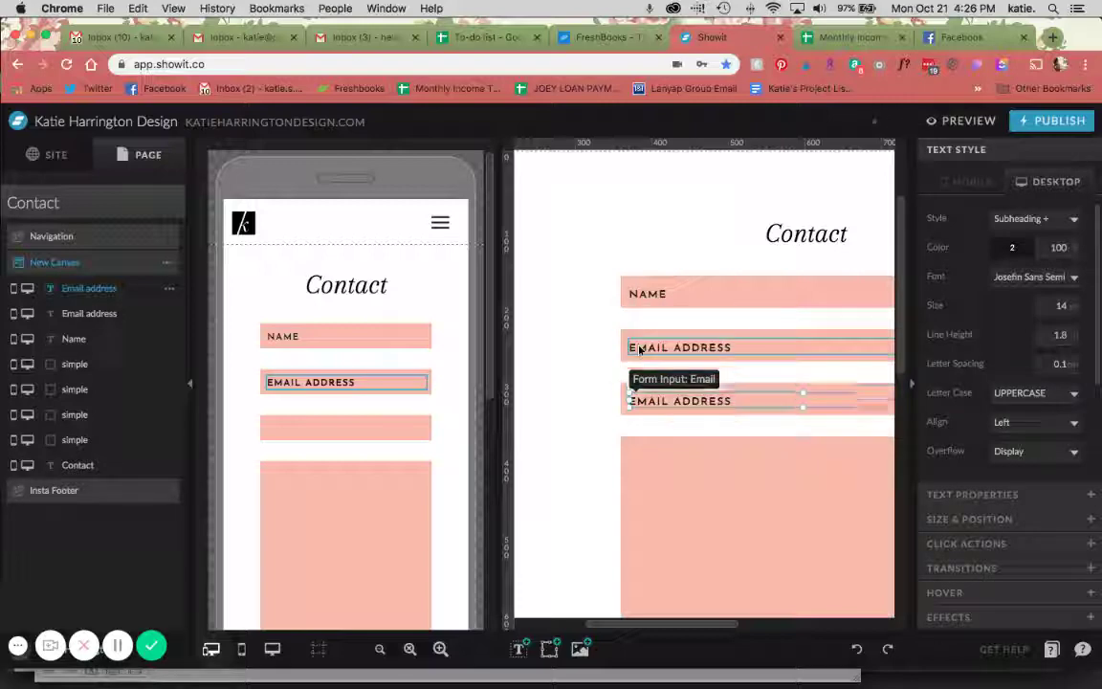
click(602, 365)
double_click(647, 401)
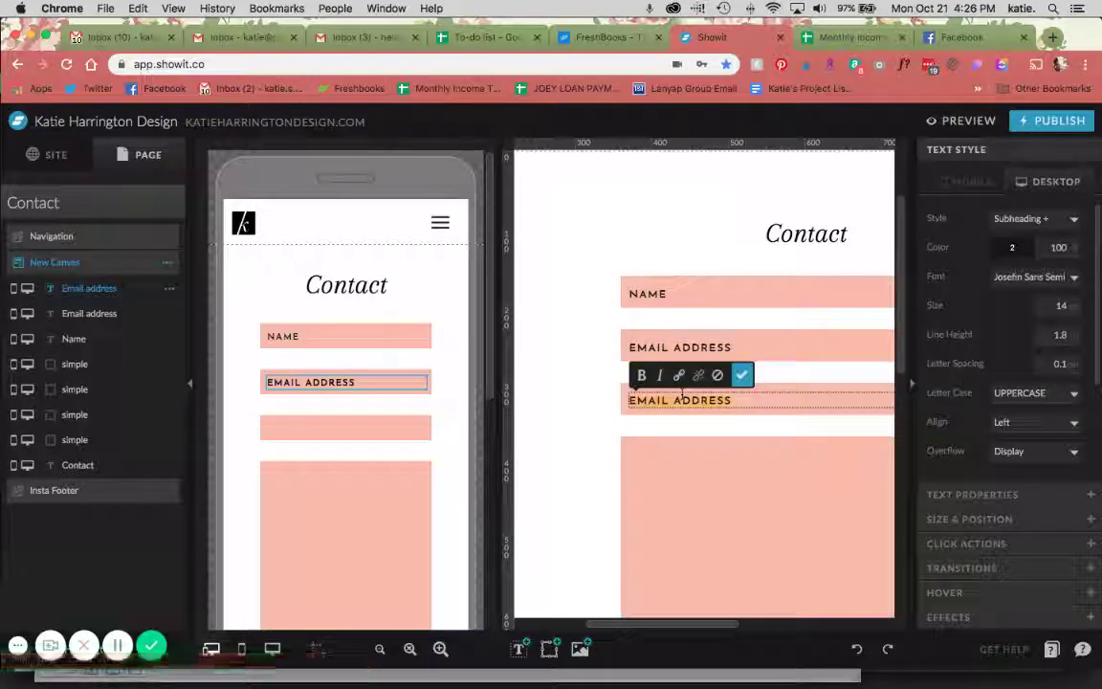
text(SUB)
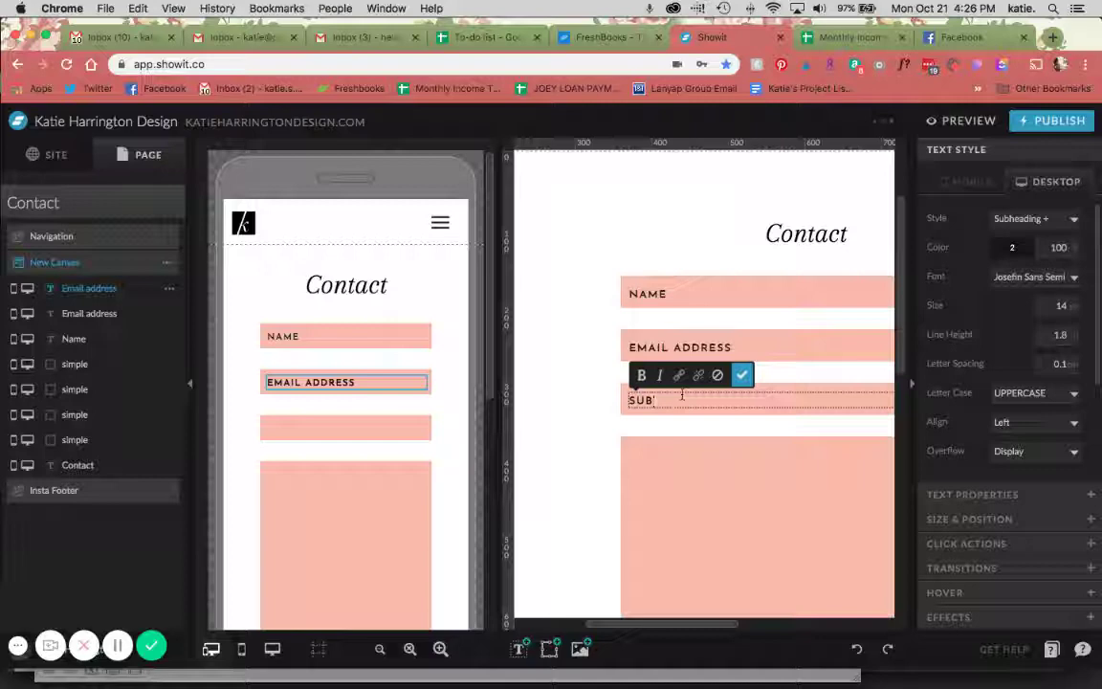
text(JECT)
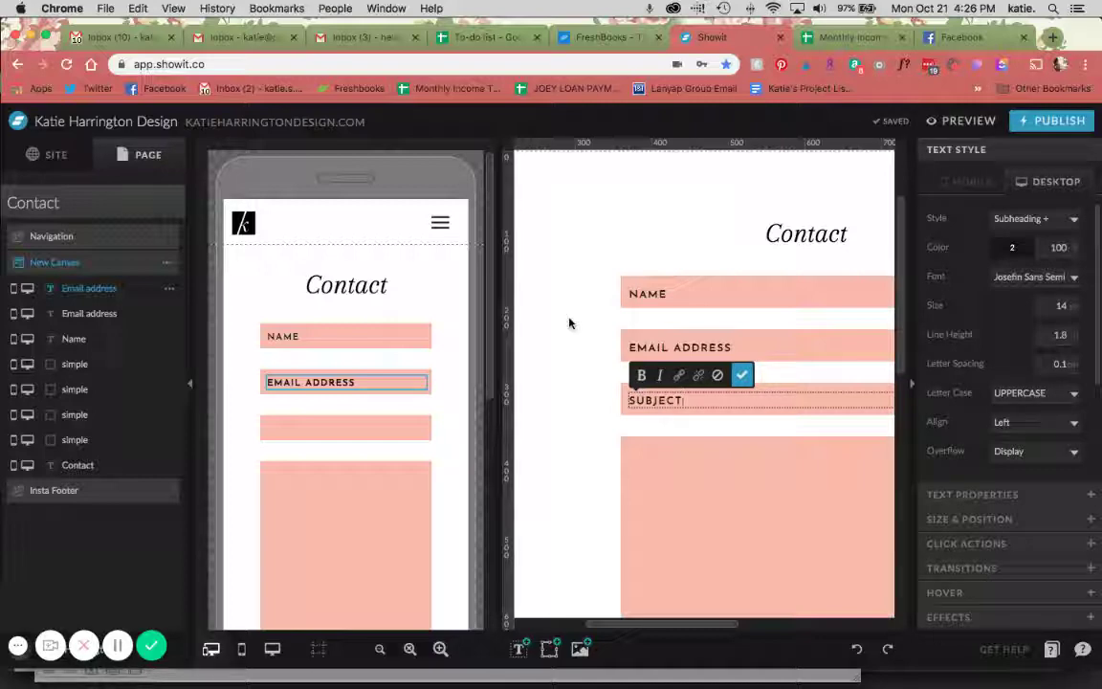
click(363, 392)
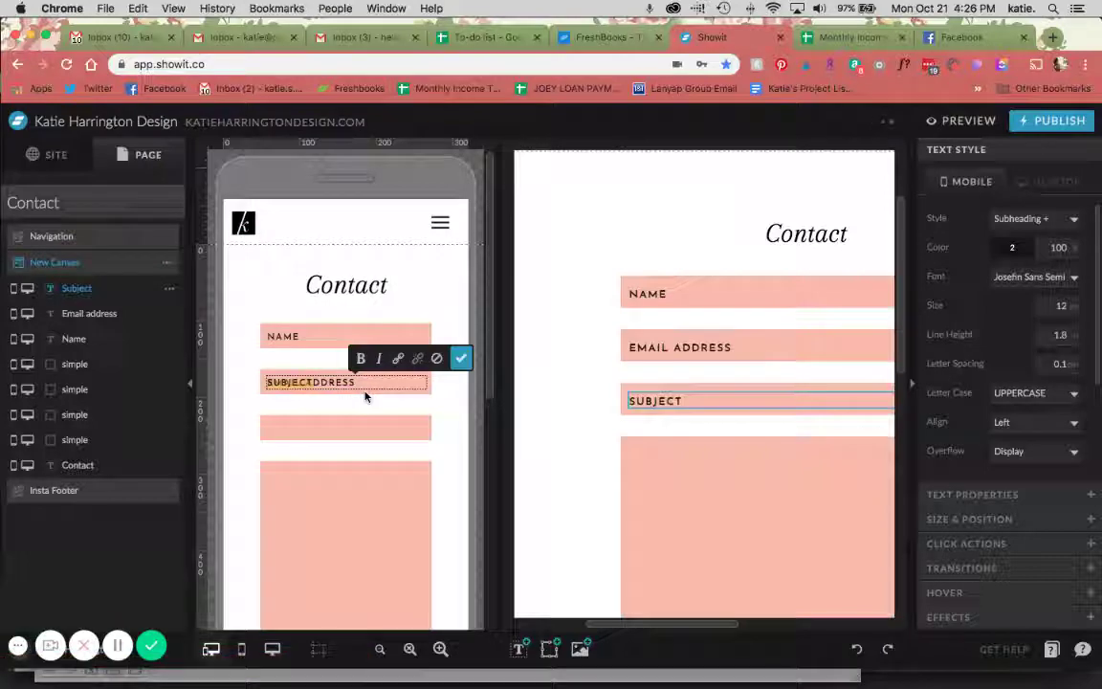
click(417, 460)
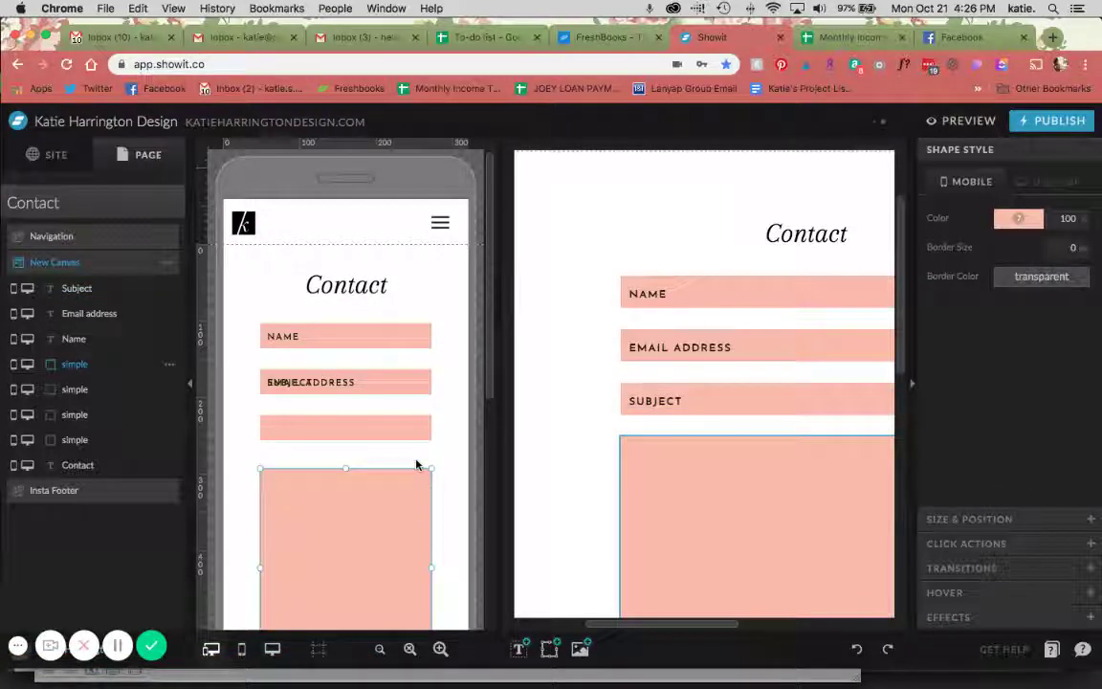
click(323, 383)
drag(322, 384, 333, 428)
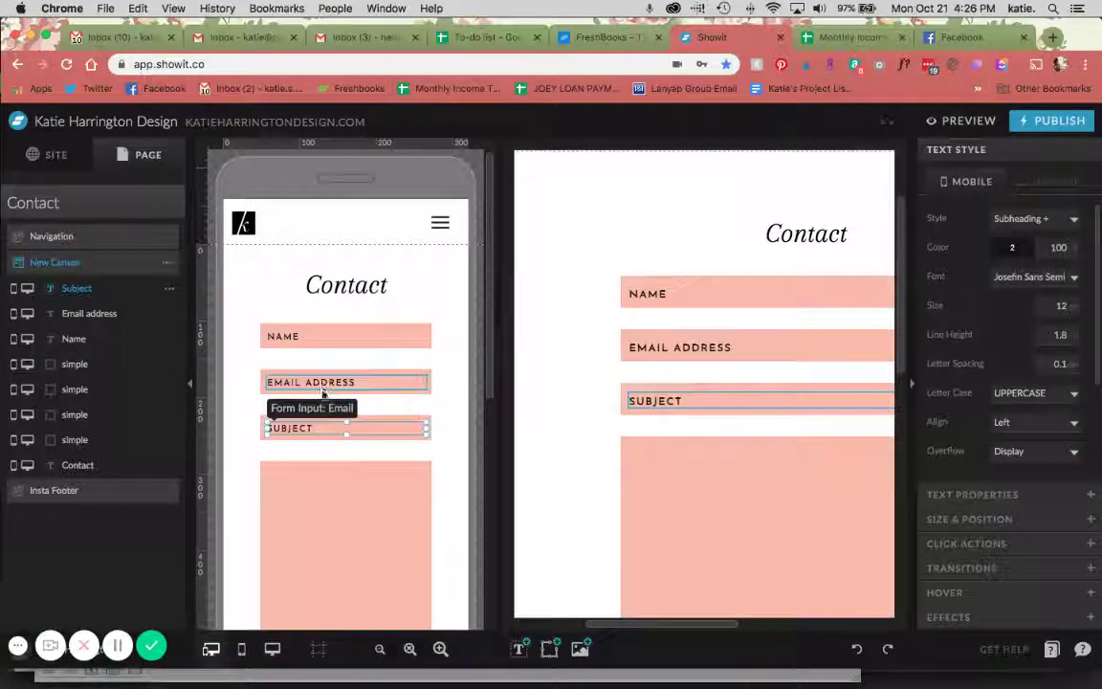
click(741, 400)
Label the field 'Subject', untick Reply To and tick In Subject
click(995, 493)
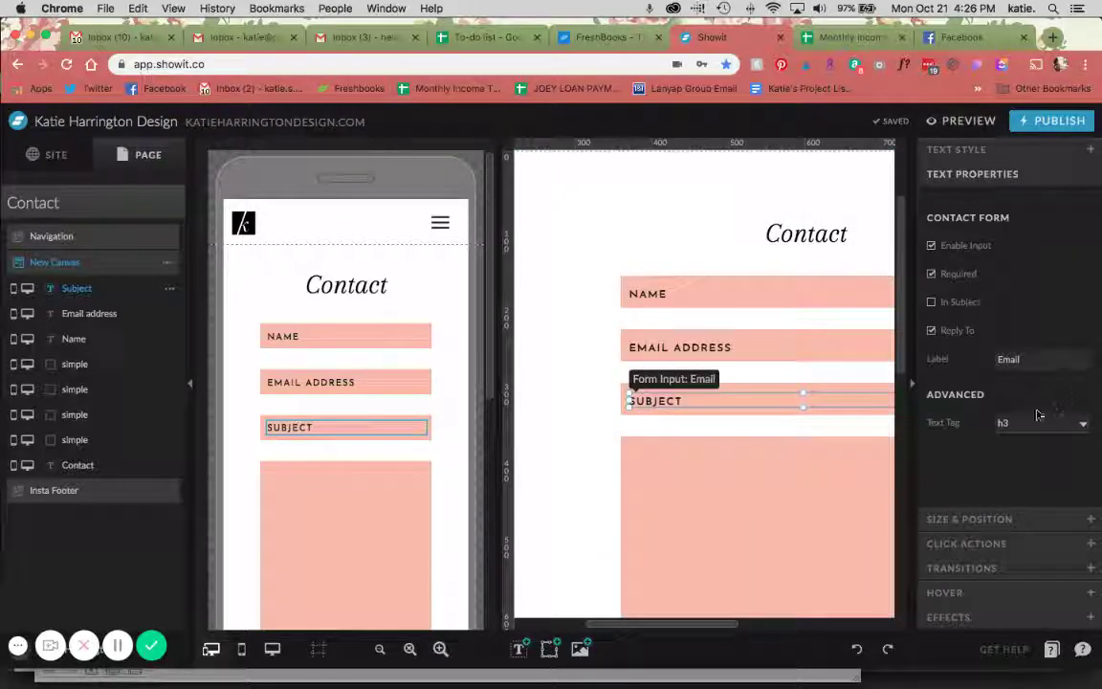
double_click(1023, 358)
text(Sub)
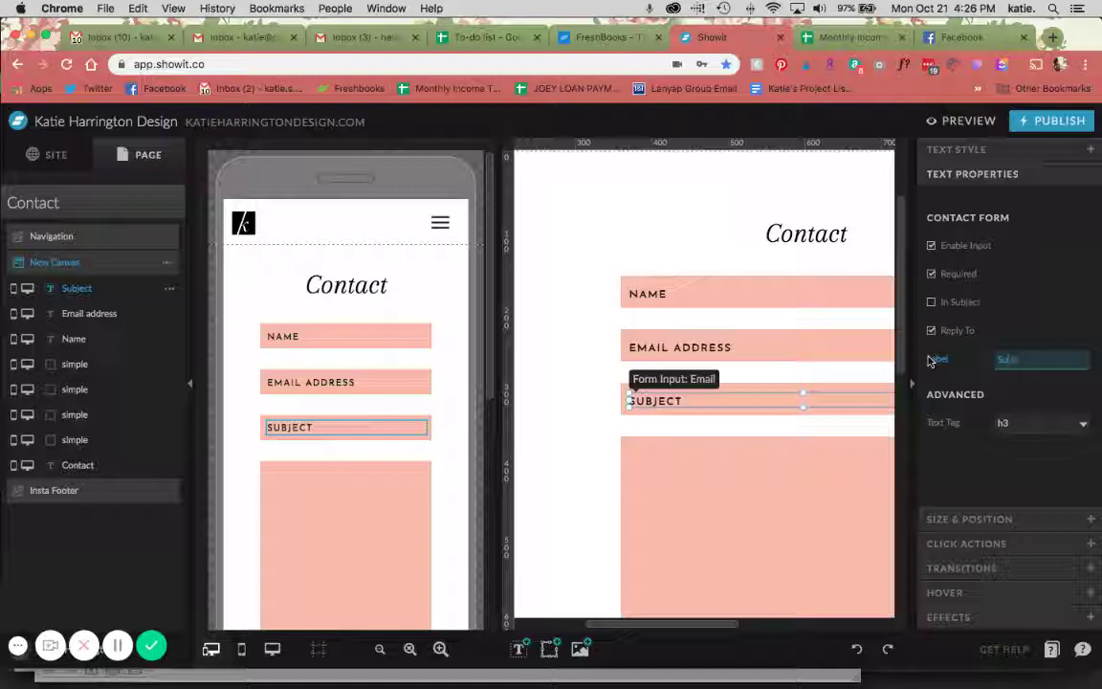
text(ject)
click(948, 335)
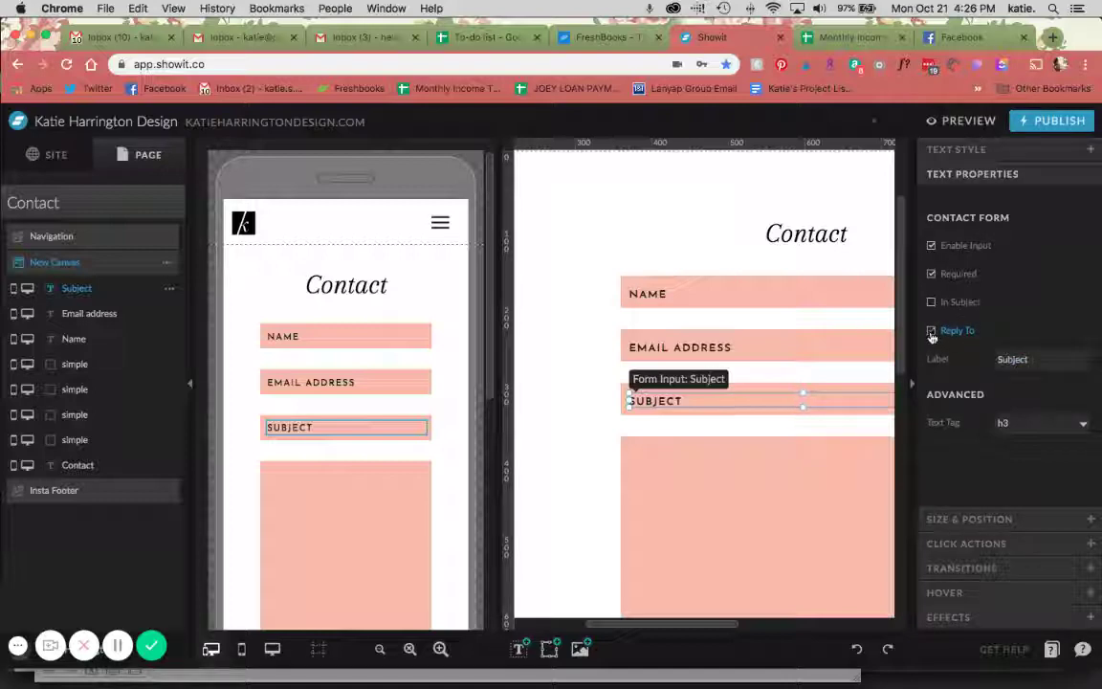
click(960, 302)
Duplicate SUBJECT into the large pink box and stretch it to fill the box on desktop and mobile
scroll(875, 381, down, 2)
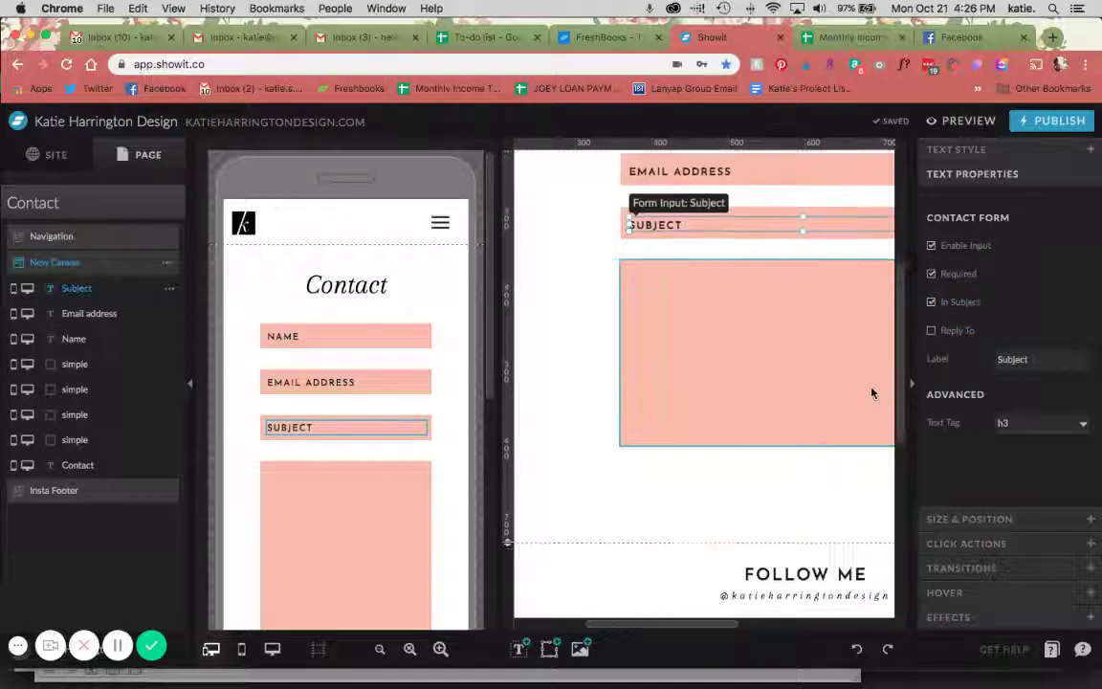
click(670, 249)
click(636, 222)
key(super+d)
key(shift+Down)
key(shift+Down)
key(shift+Down)
key(shift+Down)
key(shift+Down)
key(shift+Down)
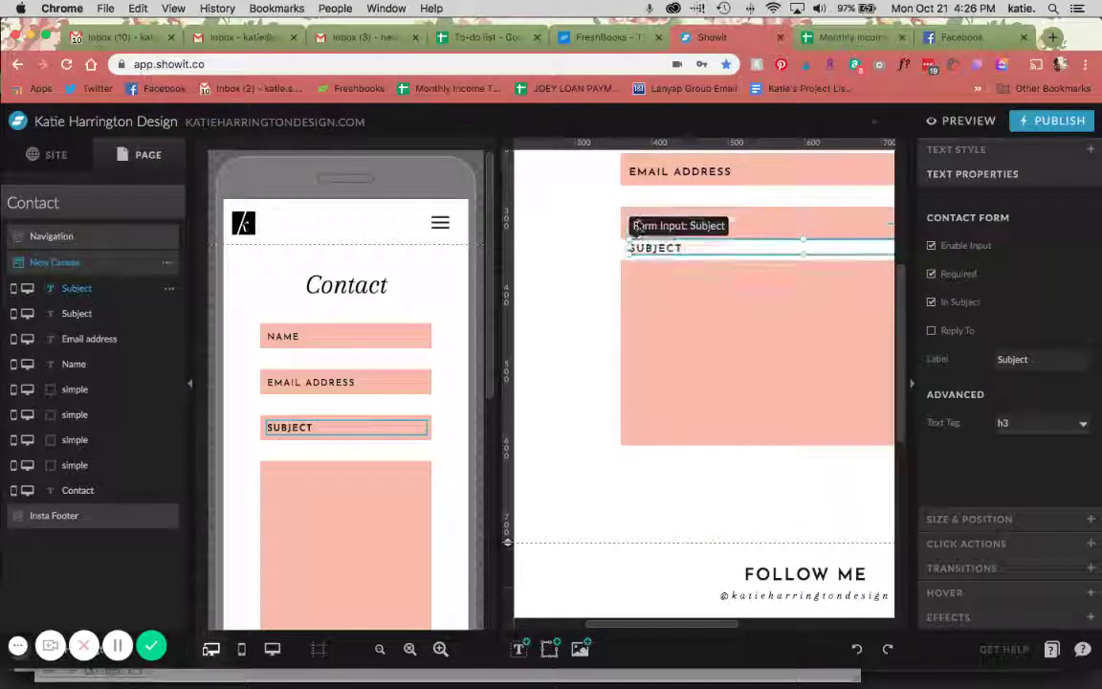
click(387, 460)
key(shift+Down)
key(shift+Down)
key(shift+Down)
key(shift+Down)
key(shift+Down)
key(shift+Down)
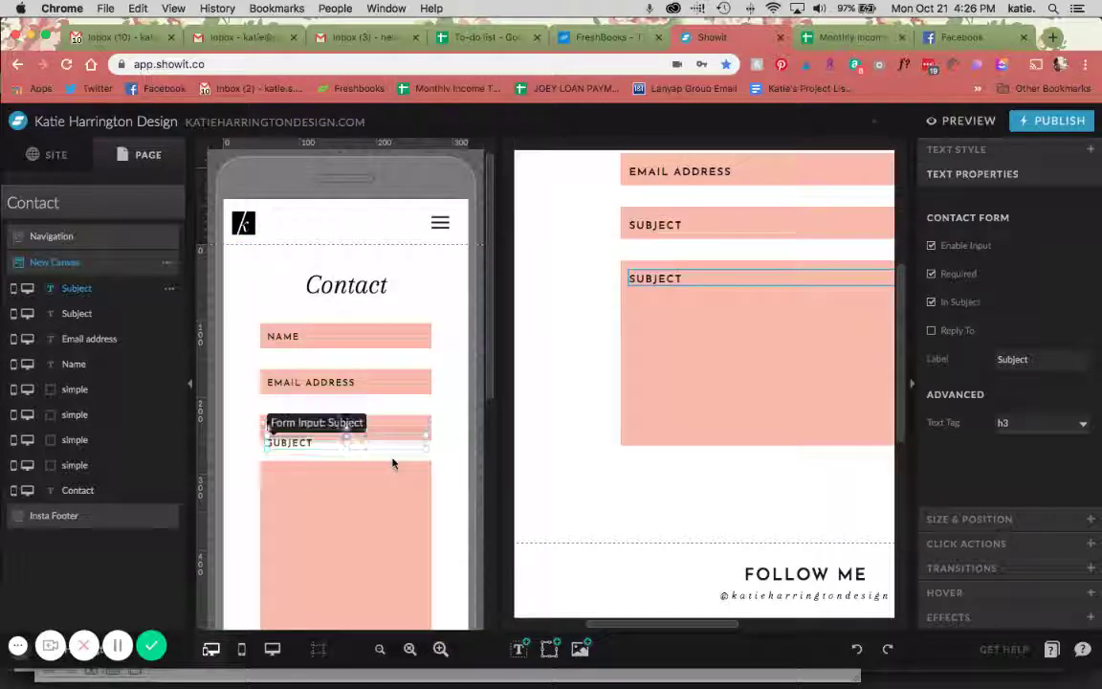
click(544, 426)
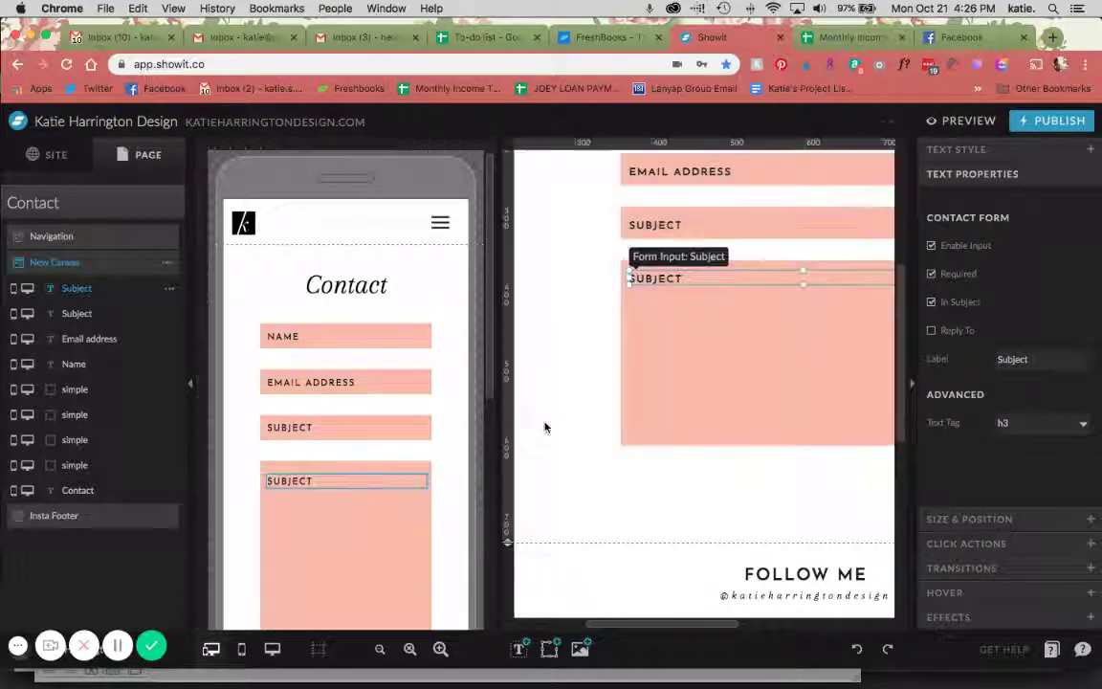
drag(742, 284, 736, 438)
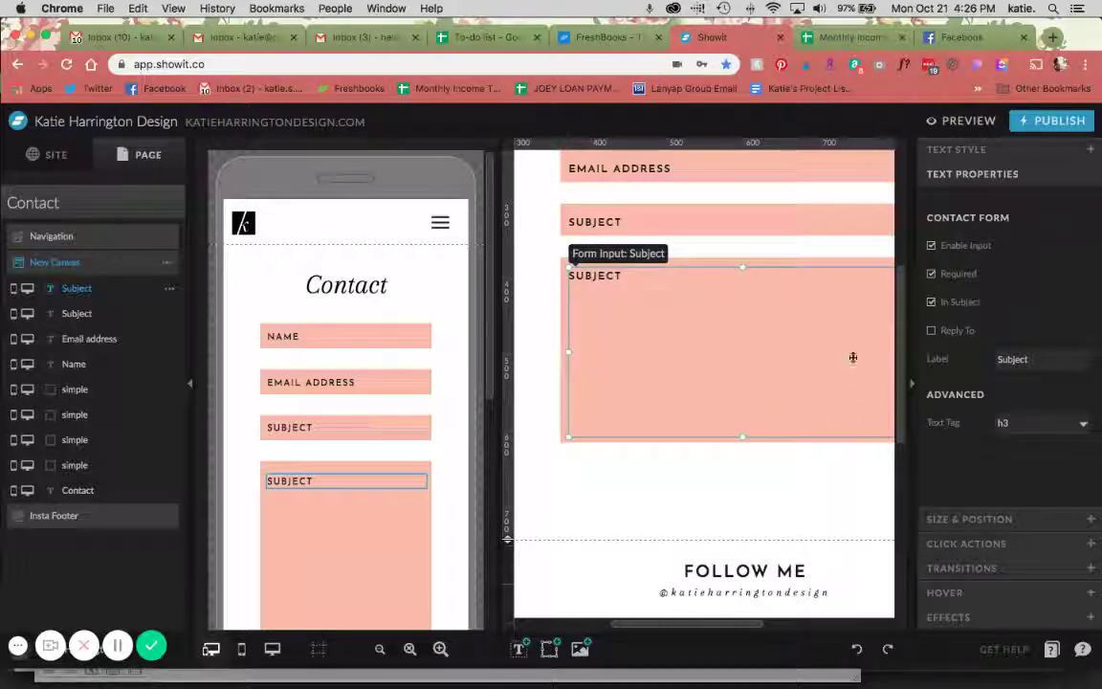
scroll(360, 461, down, 5)
click(361, 277)
click(357, 275)
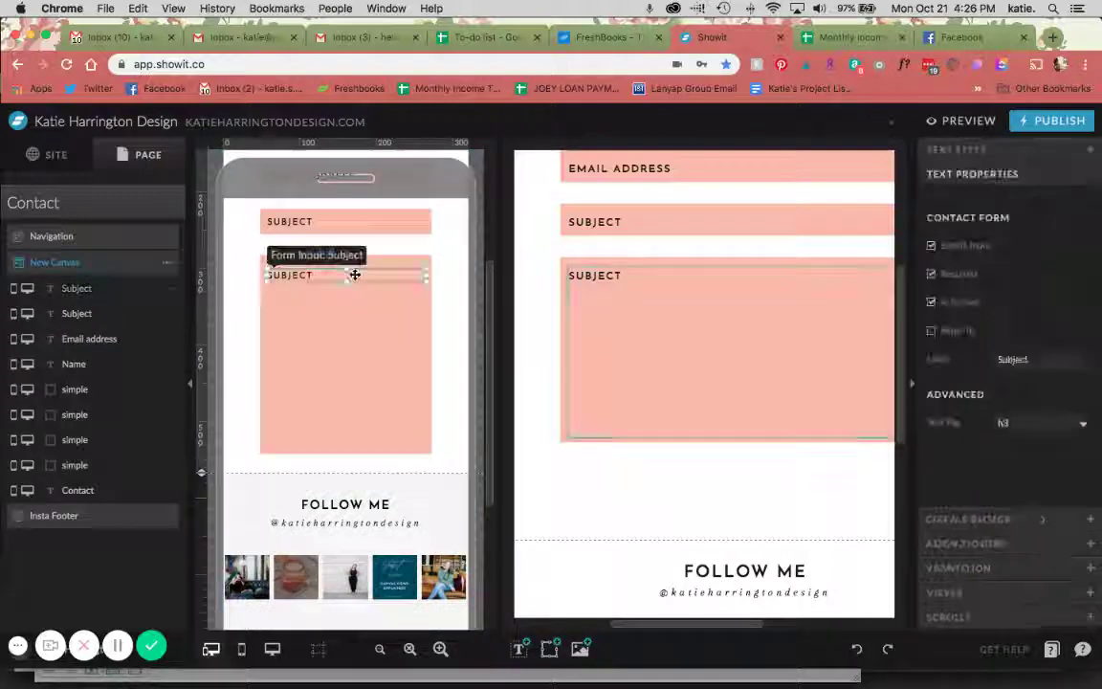
drag(347, 281, 342, 448)
Retype the large field as MESSAGE, label it 'Message', and untick In Subject
double_click(610, 306)
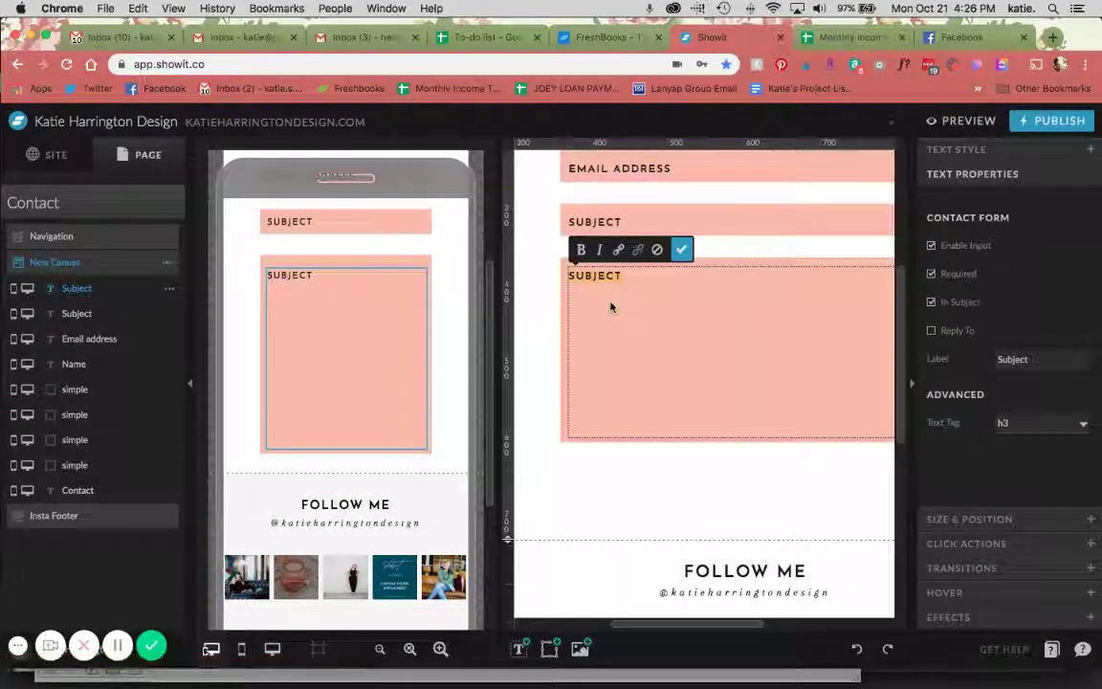
text(MESSAGE)
key(Escape)
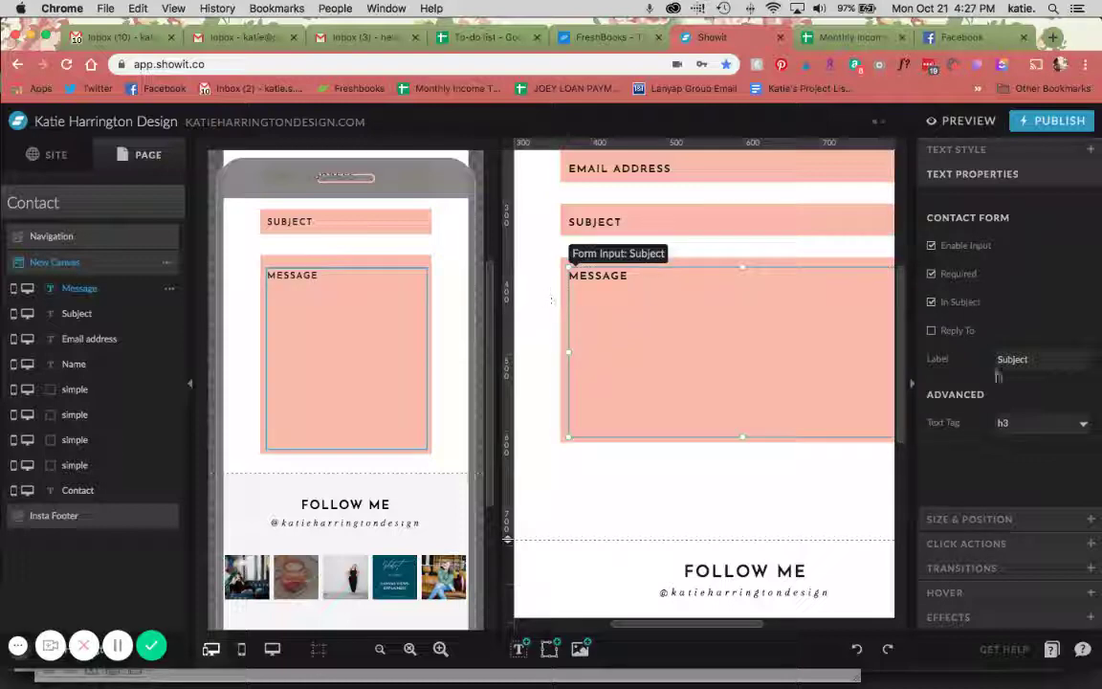
double_click(1012, 359)
text(Message)
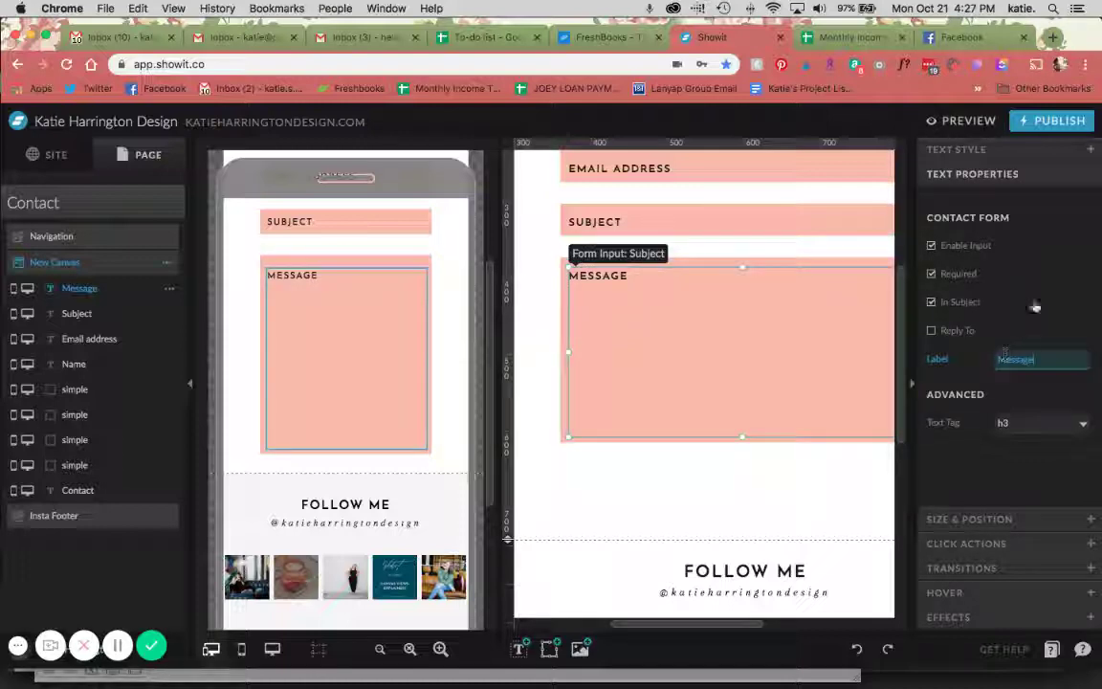
click(959, 301)
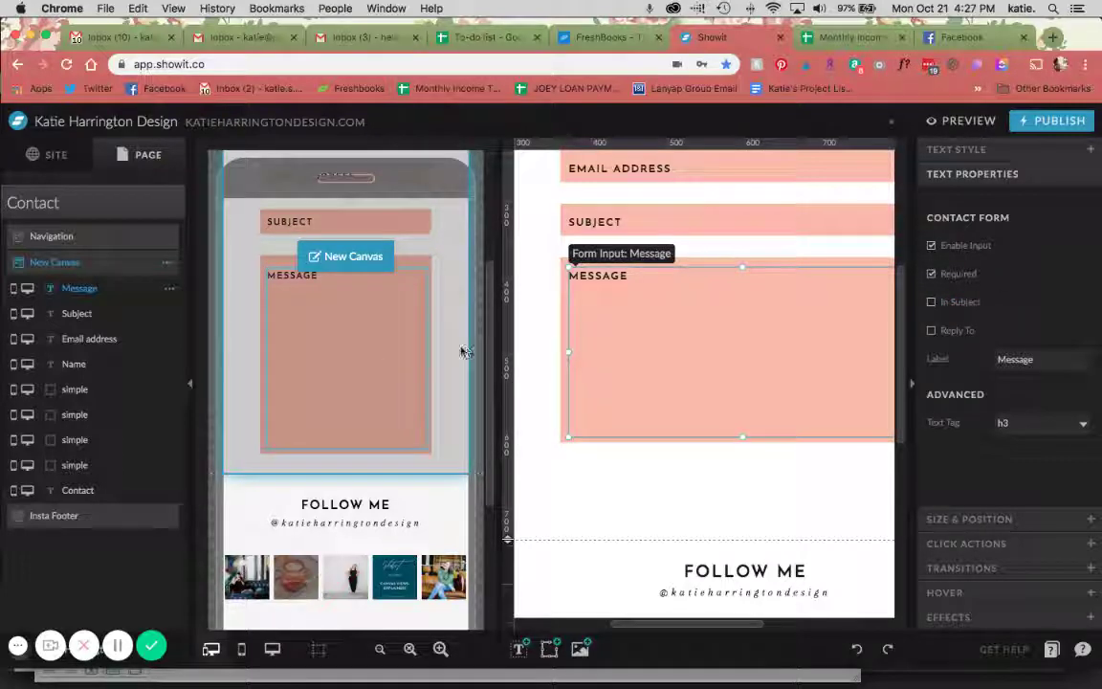
Switch to desktop-only view and drag the Message layer below Name
click(272, 648)
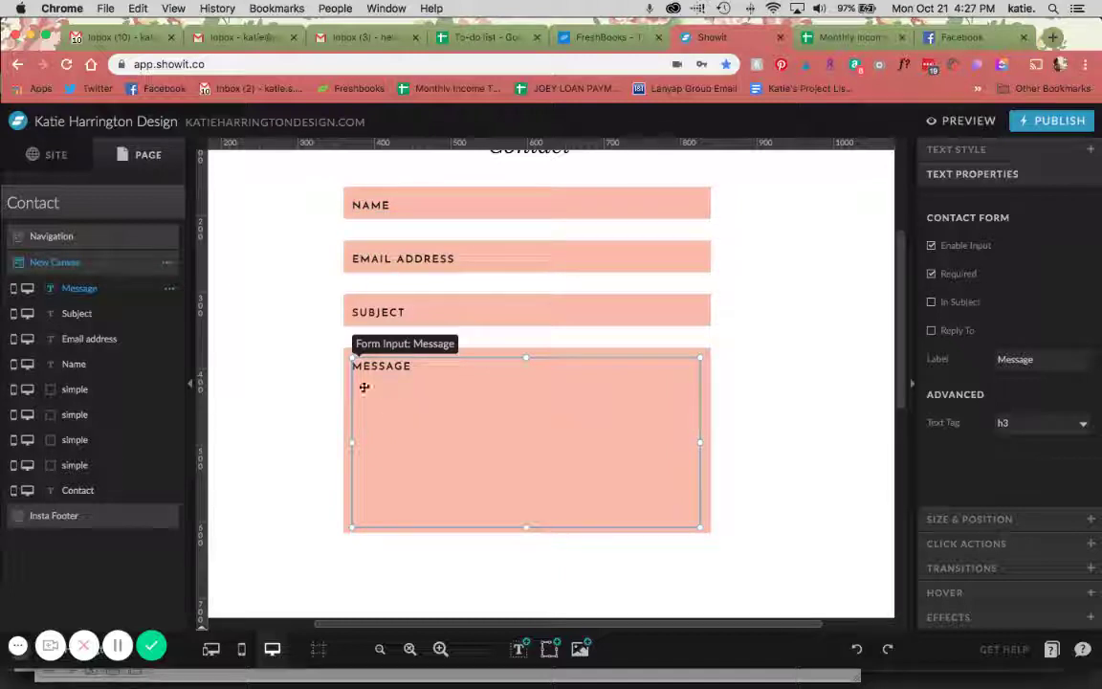
drag(105, 288, 104, 366)
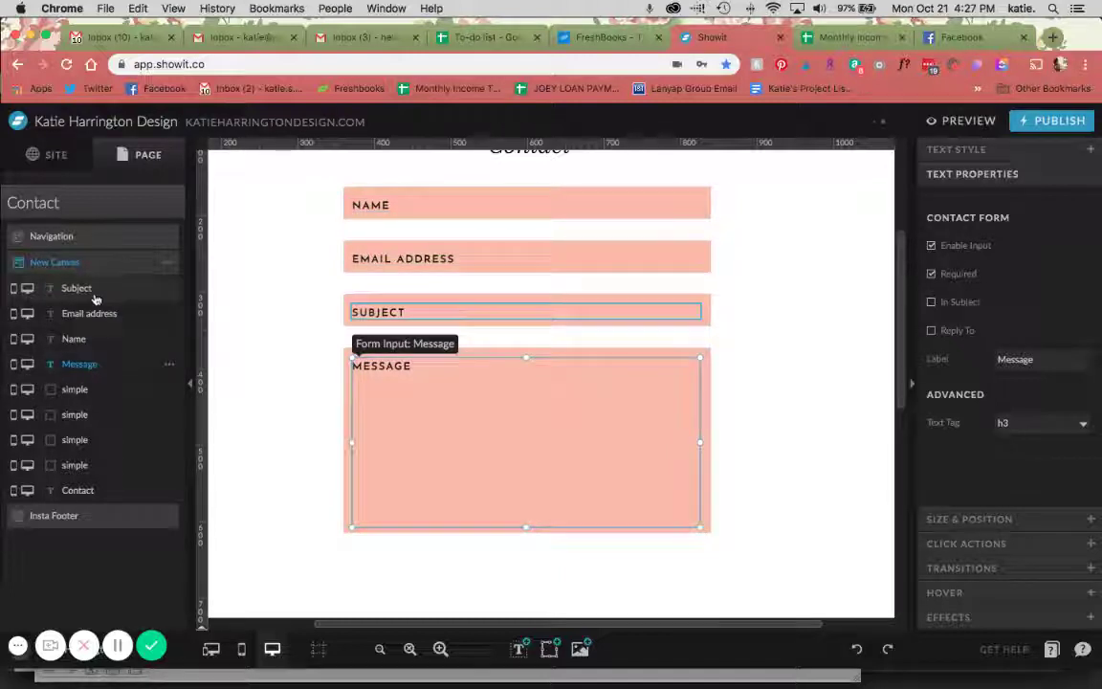
Drag the form layers into the order Name, Email address, Subject, Message
drag(64, 297, 101, 373)
drag(91, 290, 93, 362)
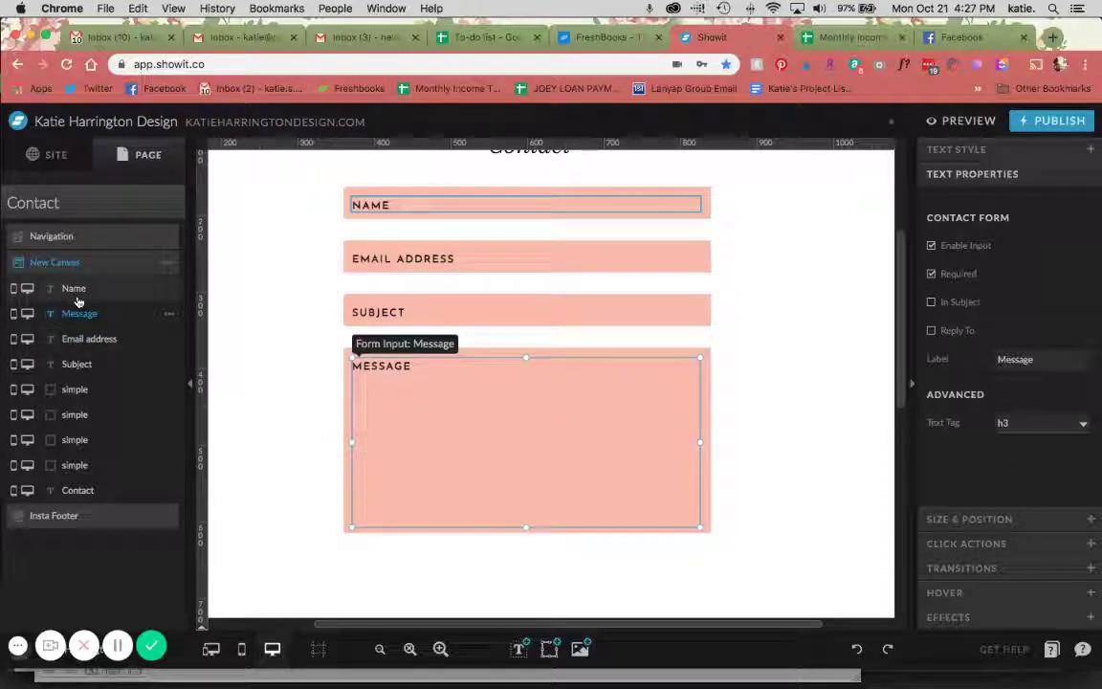
mouse_move(78, 313)
mouse_down()
mouse_move(83, 325)
mouse_move(86, 316)
mouse_up()
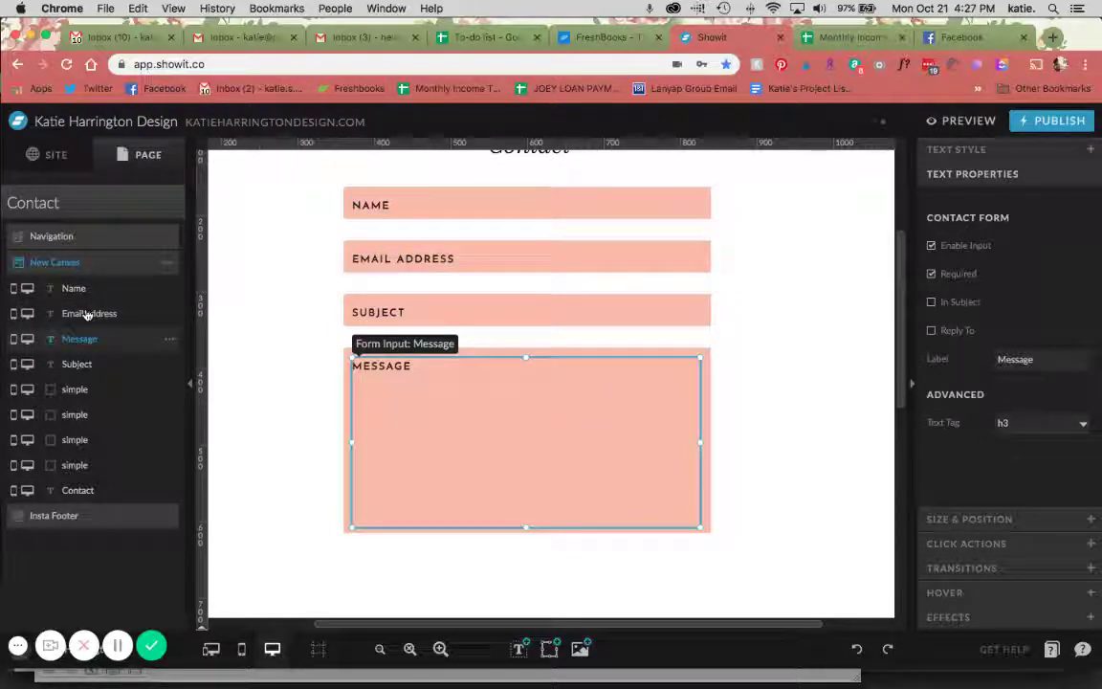
drag(86, 363, 86, 345)
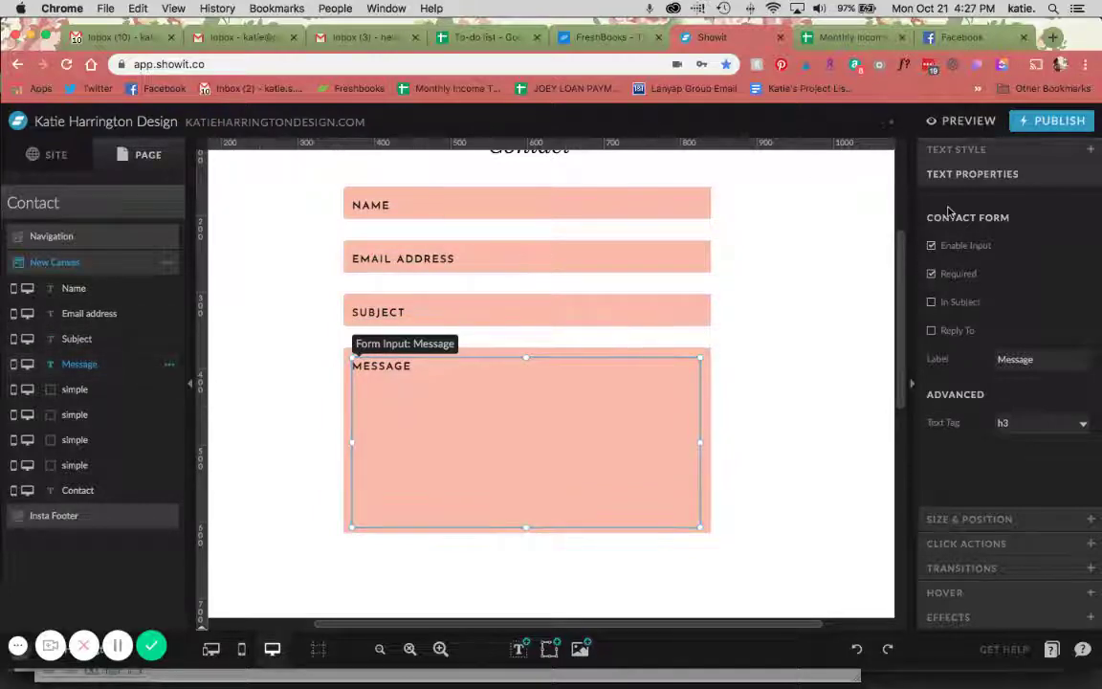
Preview the Contact page at showitpreview.com/contact, then close the preview back in the editor
click(965, 120)
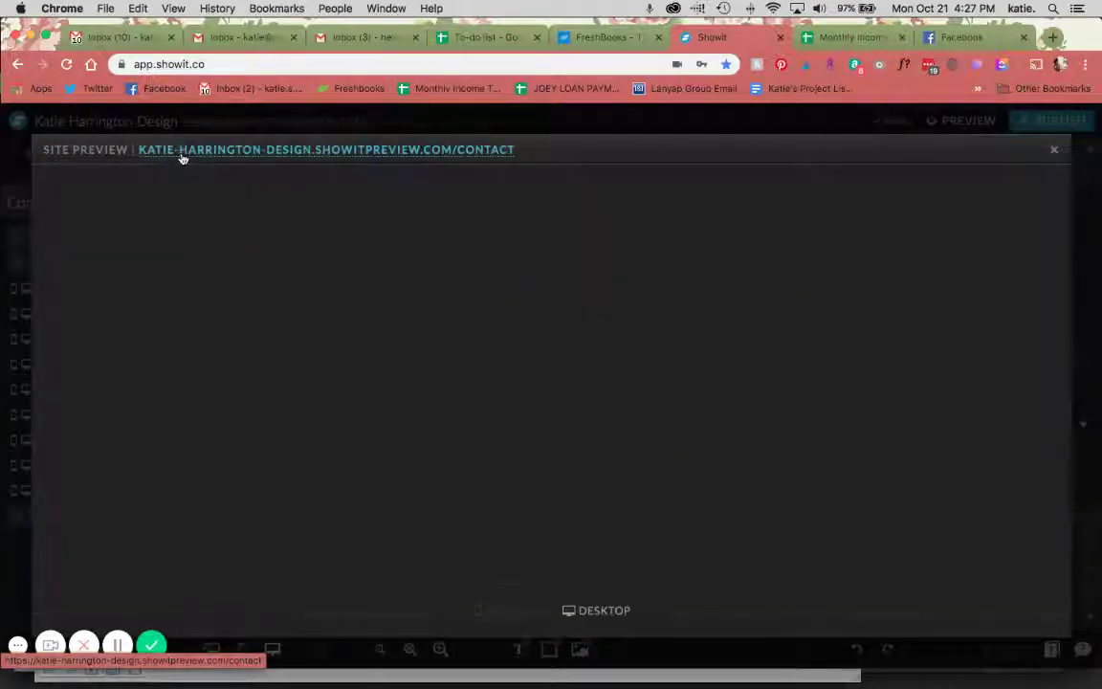
click(179, 158)
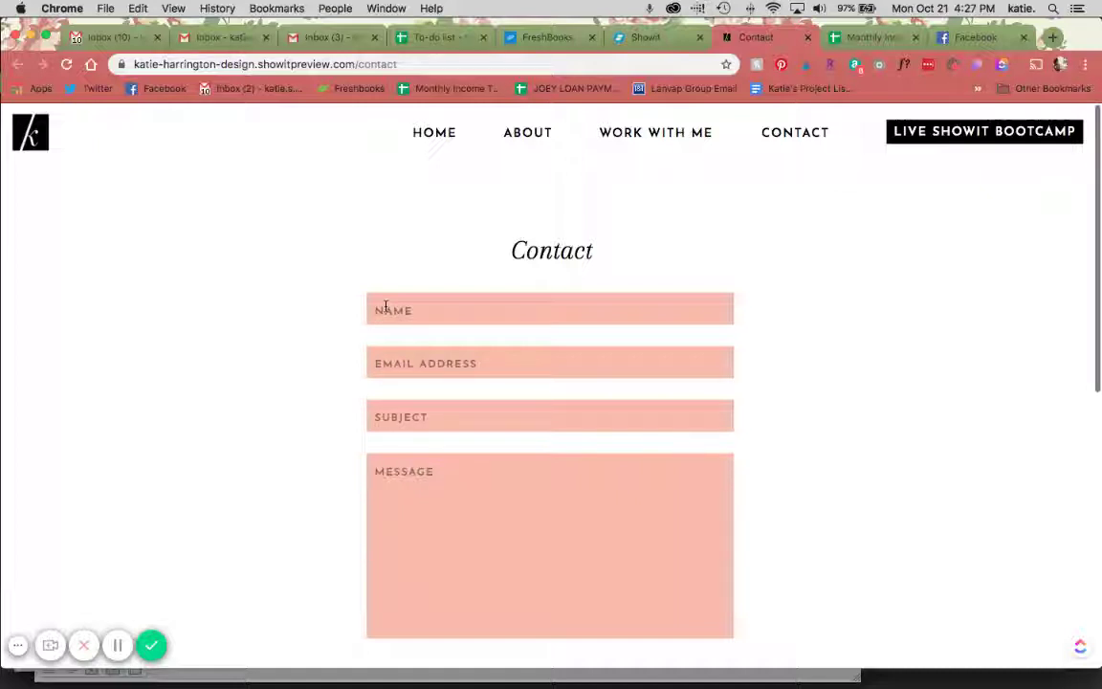
click(642, 37)
click(1053, 150)
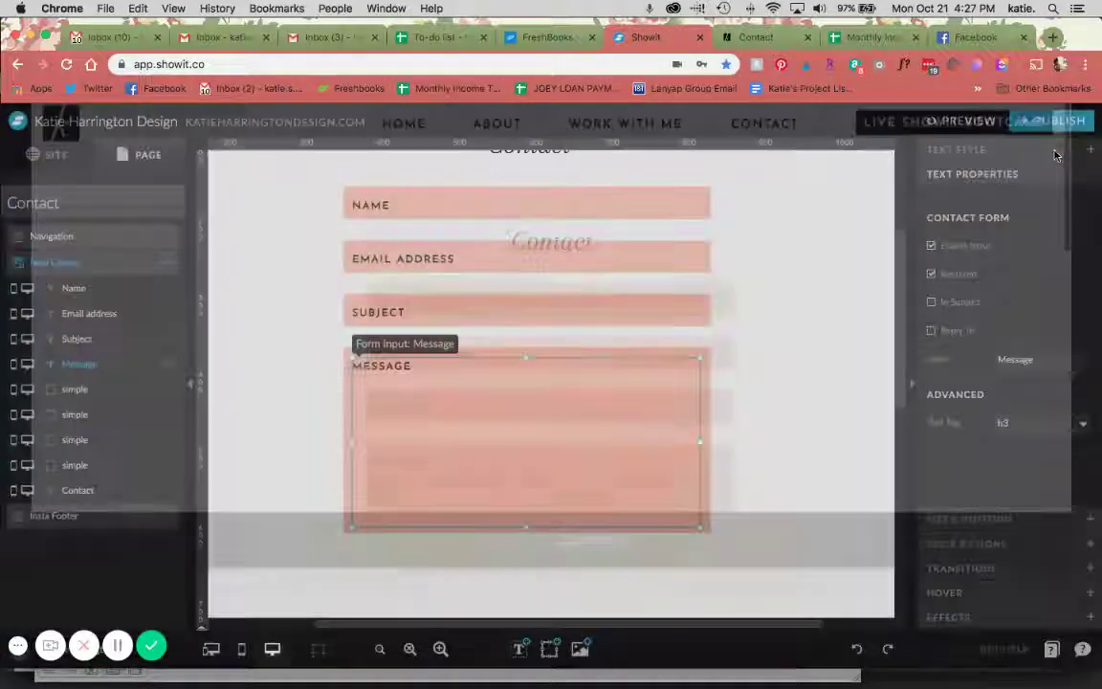
Add a black rectangle below the Message field, sized as a button
click(775, 422)
scroll(774, 423, down, 2)
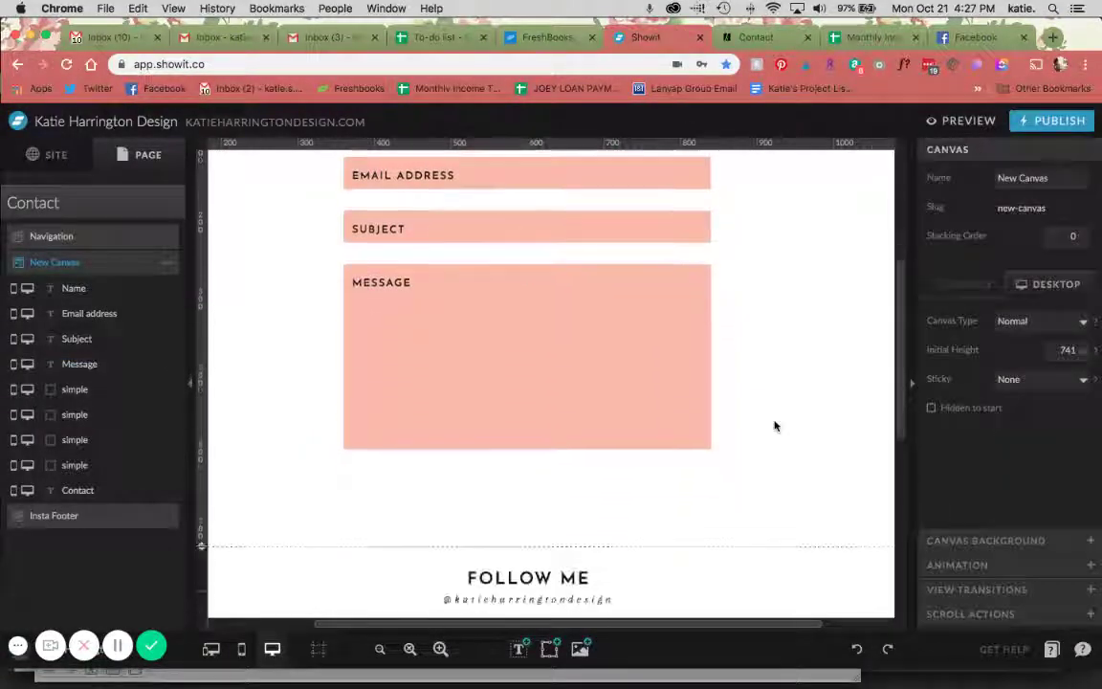
click(549, 648)
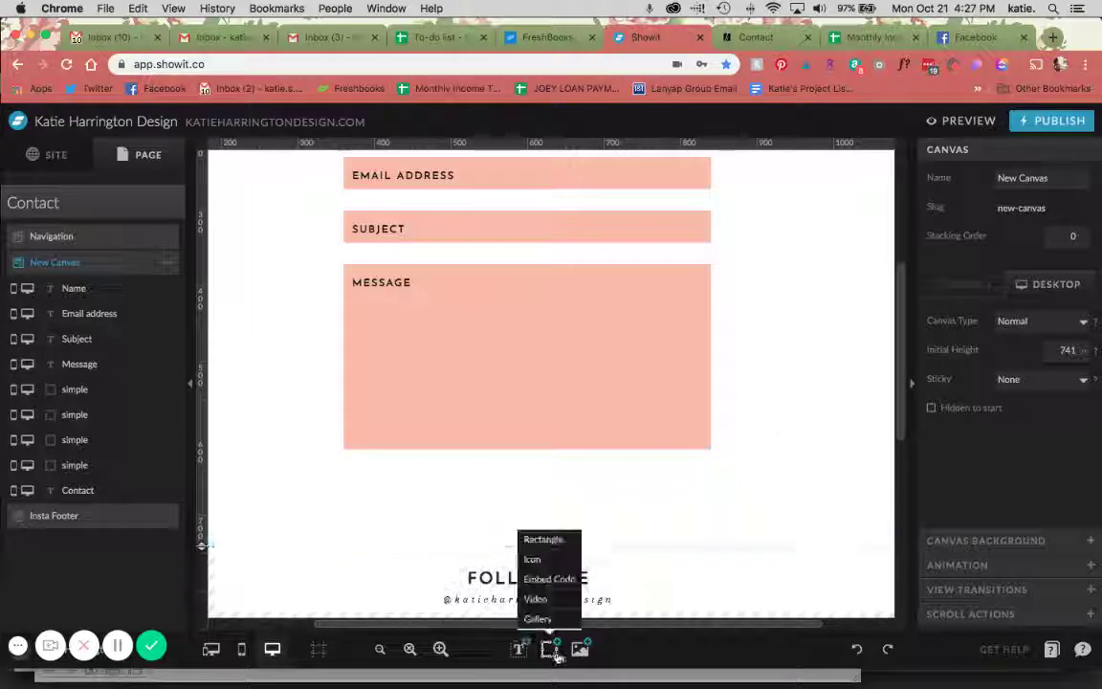
click(537, 535)
drag(571, 293, 583, 428)
drag(720, 285, 685, 473)
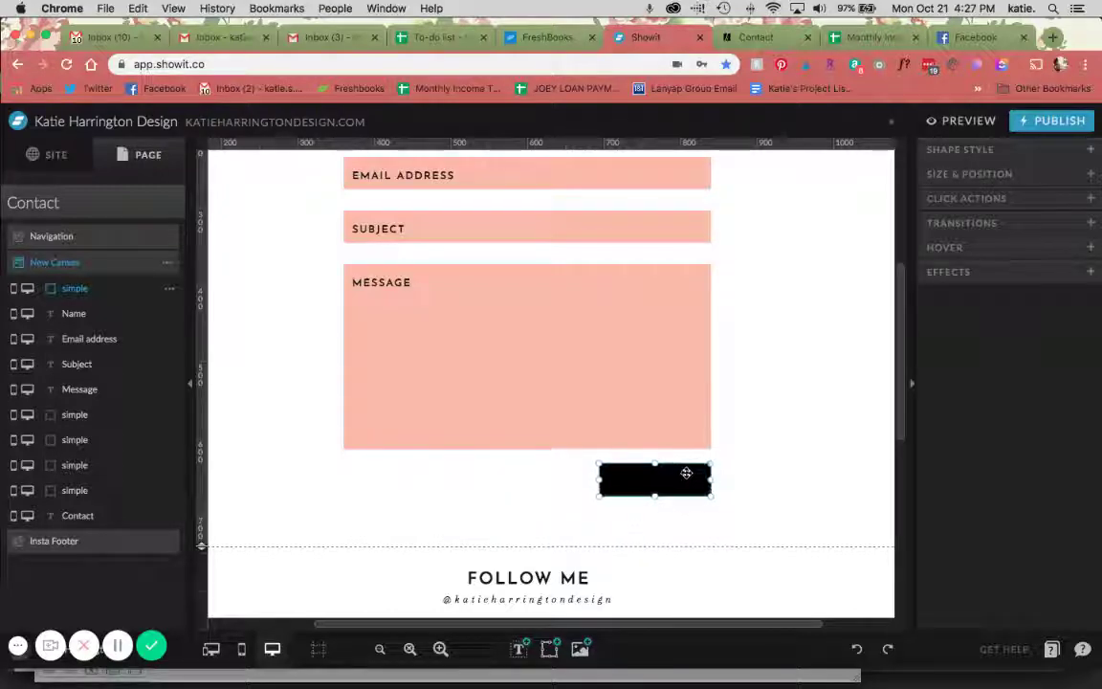
click(766, 473)
Place white subheading text reading SUBMIT centred on the black box
click(518, 648)
click(518, 595)
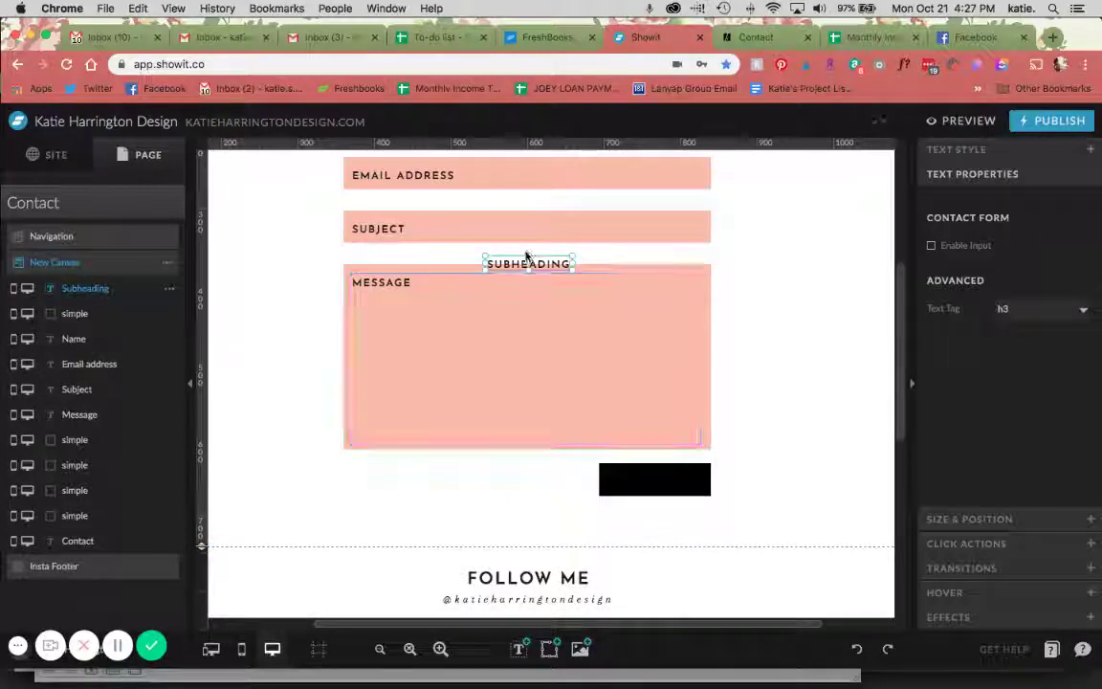
drag(526, 257, 662, 472)
click(952, 150)
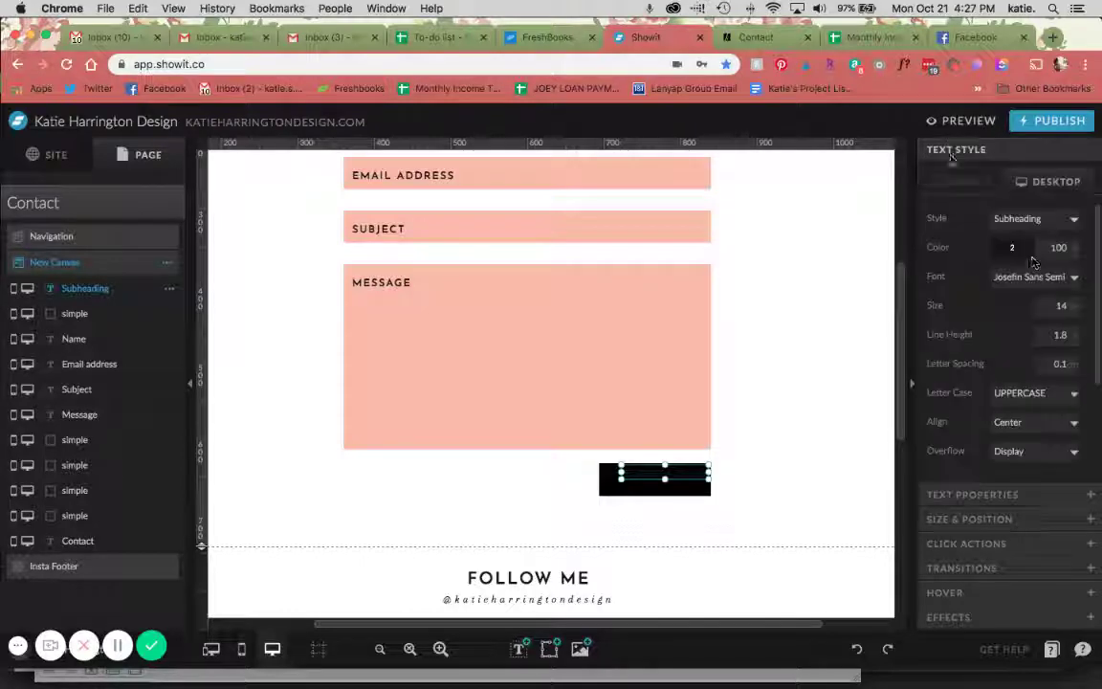
click(1015, 248)
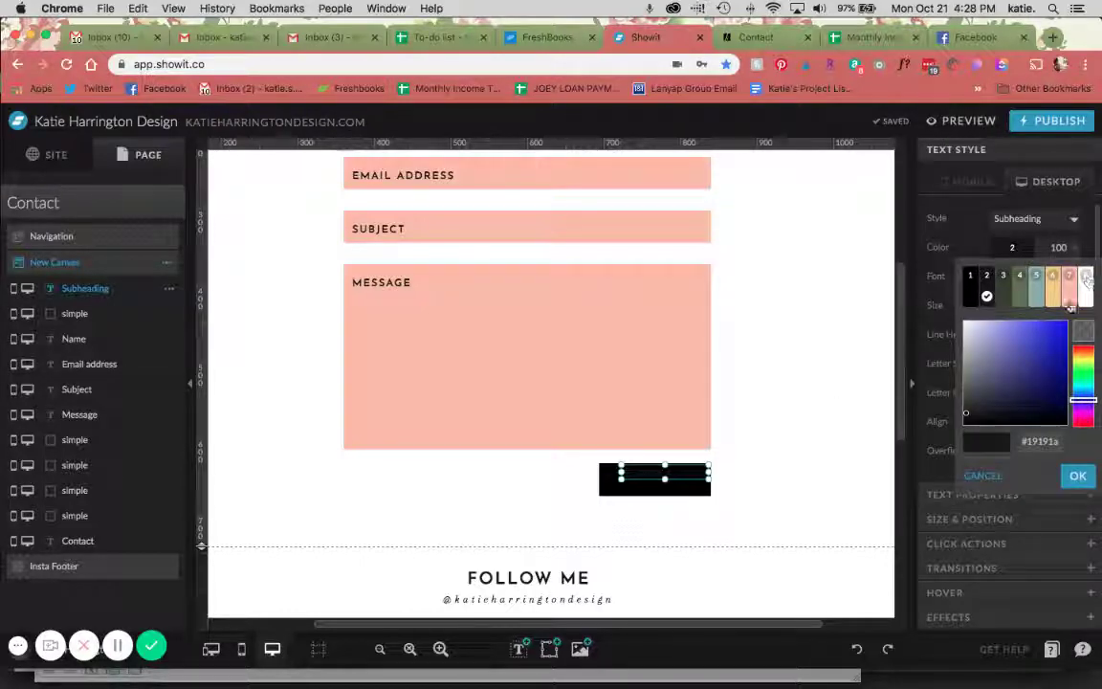
click(1087, 277)
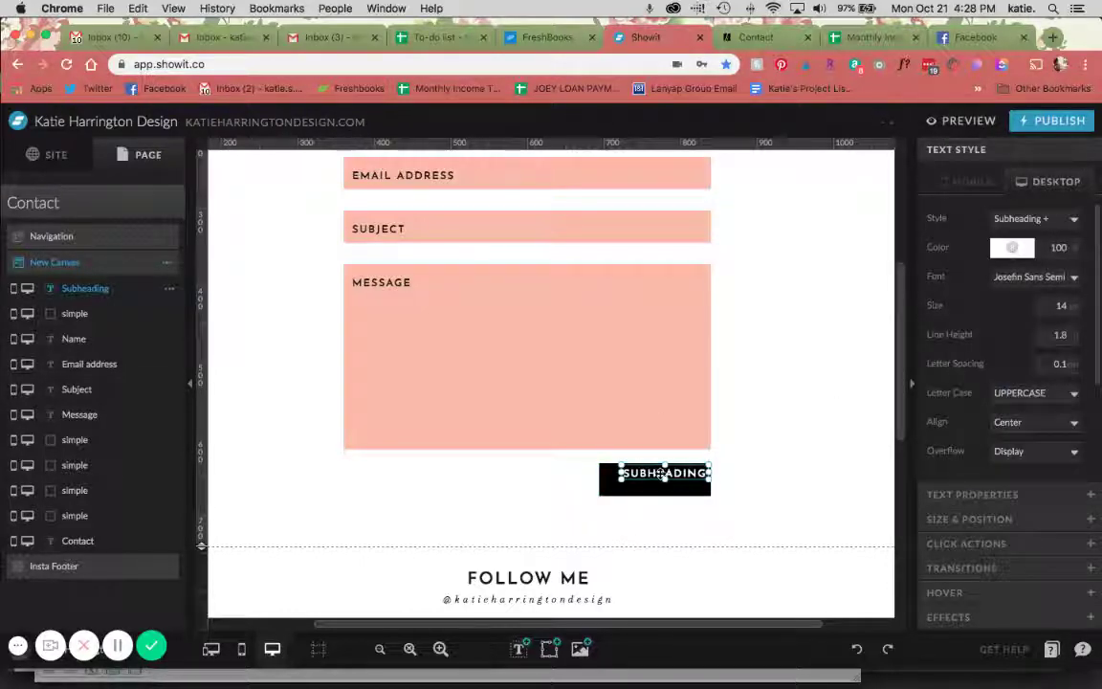
double_click(659, 474)
text(SUBMIT)
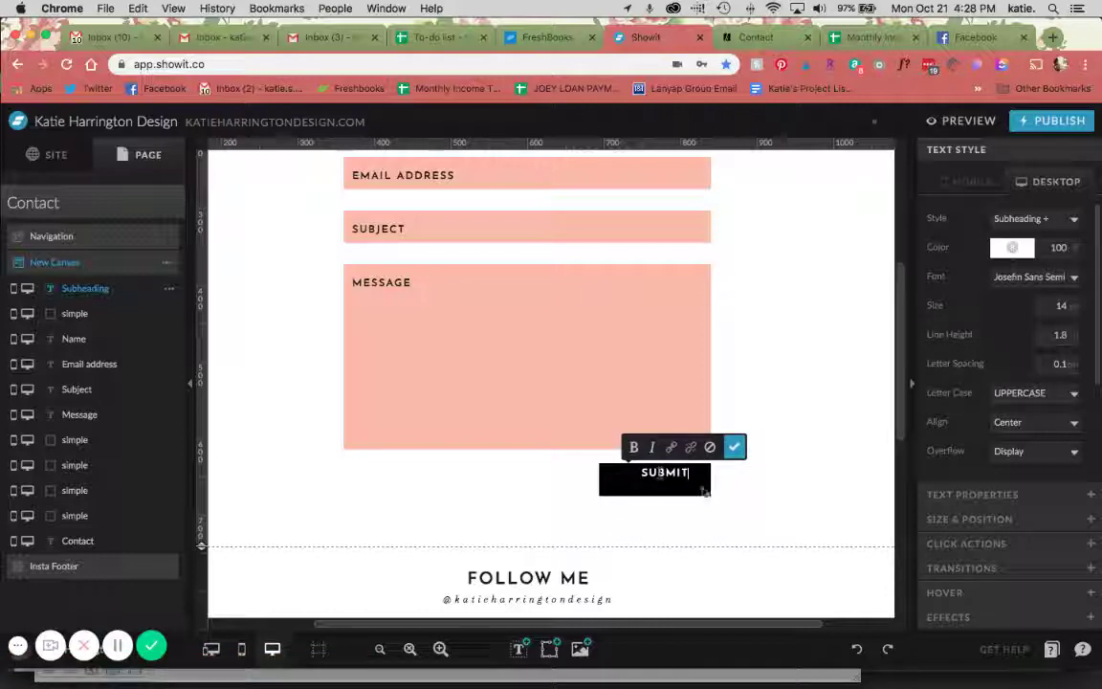
click(684, 513)
drag(684, 514, 573, 421)
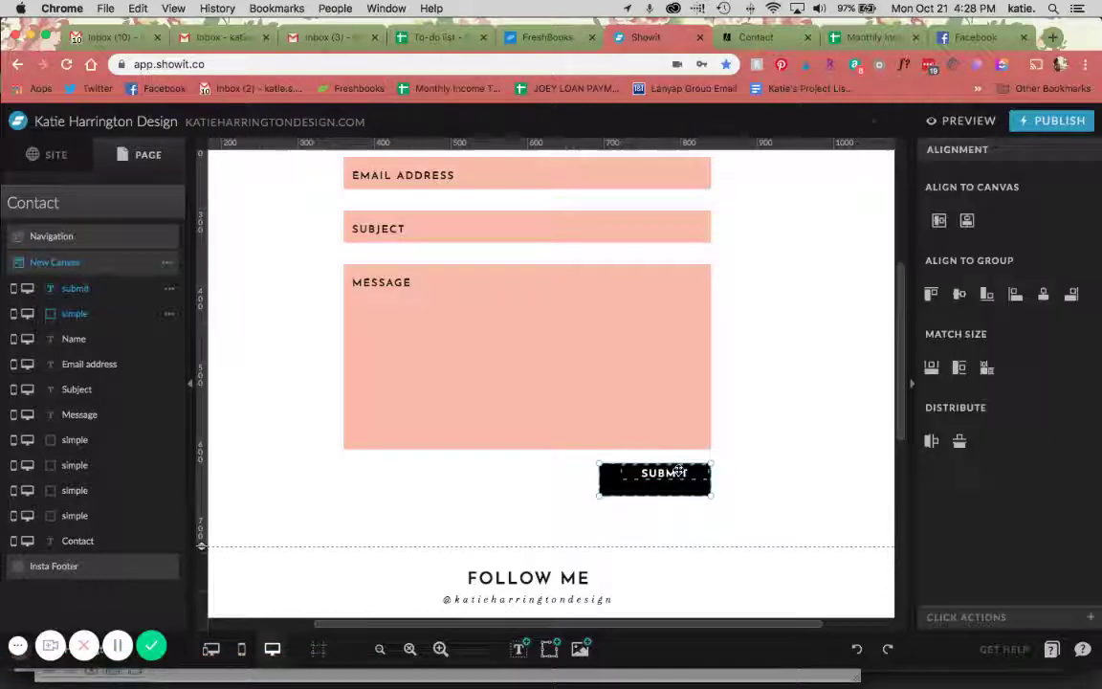
click(960, 296)
click(881, 375)
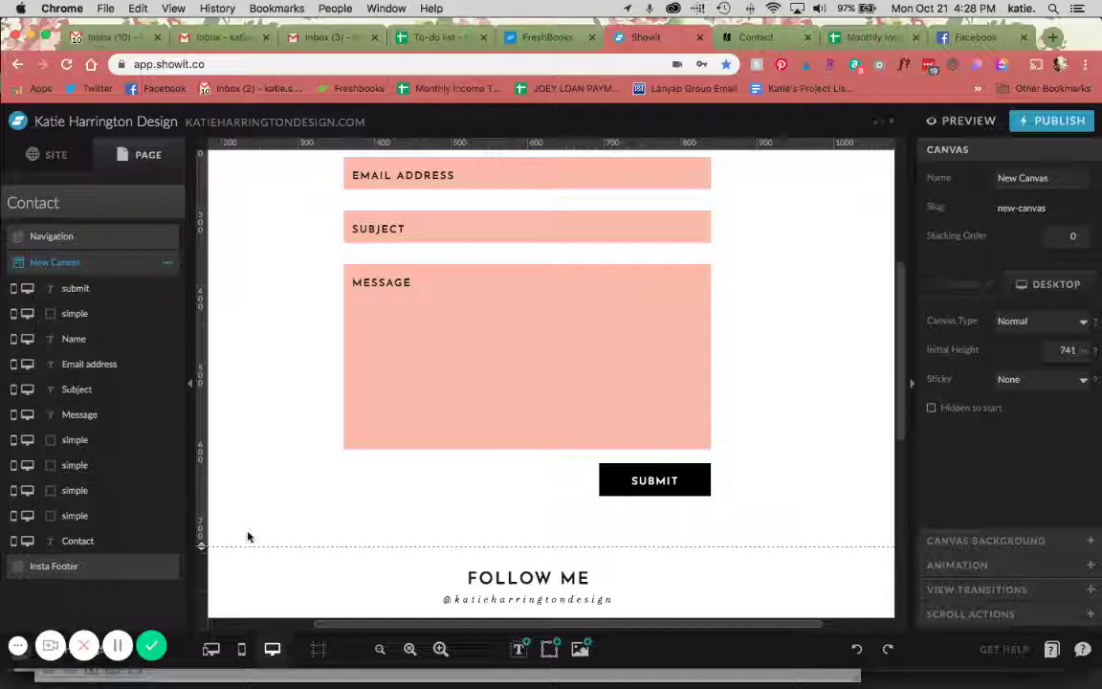
On mobile, move the black rectangle below Message and the SUBMIT text onto it
click(211, 649)
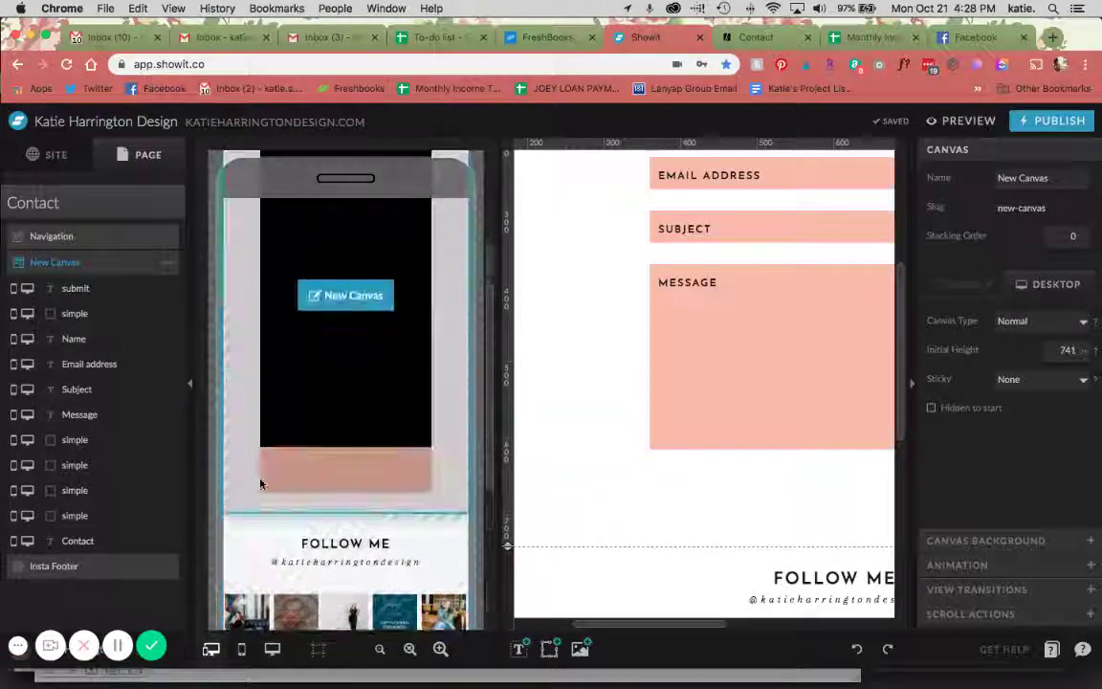
click(261, 483)
click(337, 338)
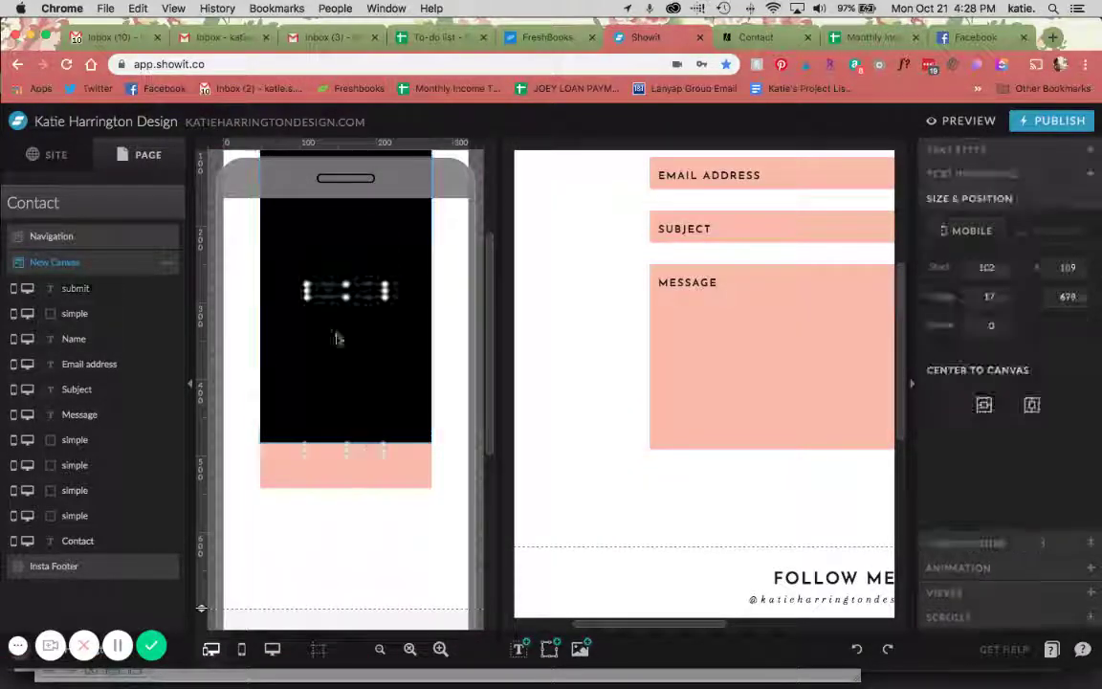
drag(337, 338, 349, 521)
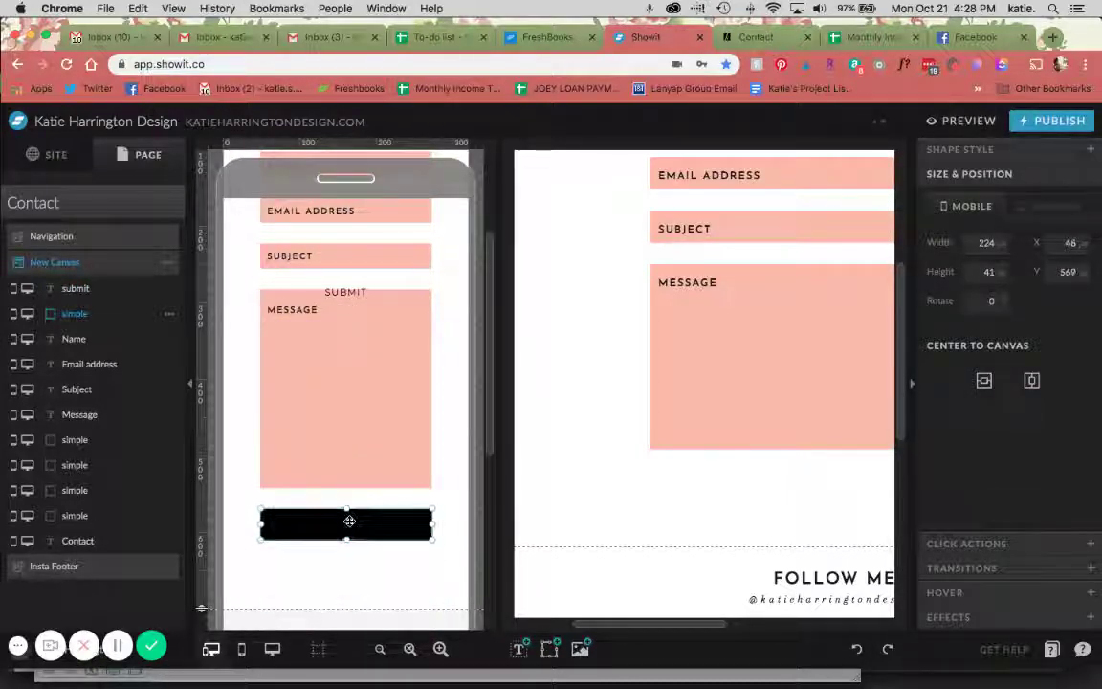
drag(359, 298, 346, 539)
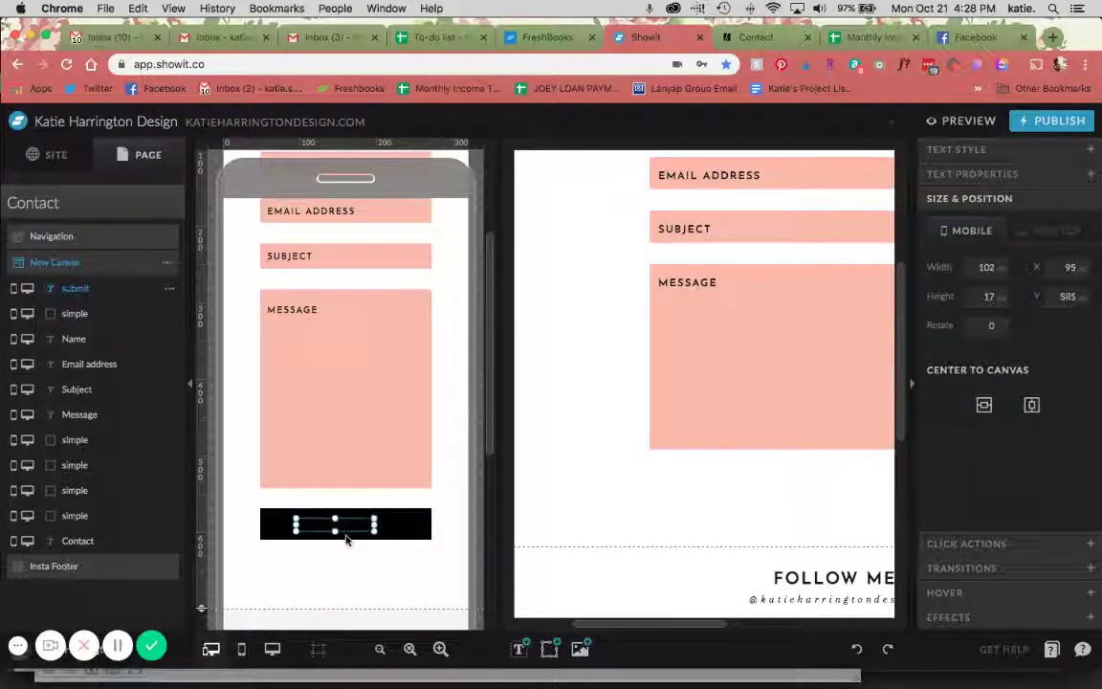
Make the mobile SUBMIT text white Josefin Sans Semi Bold
click(956, 149)
click(1022, 277)
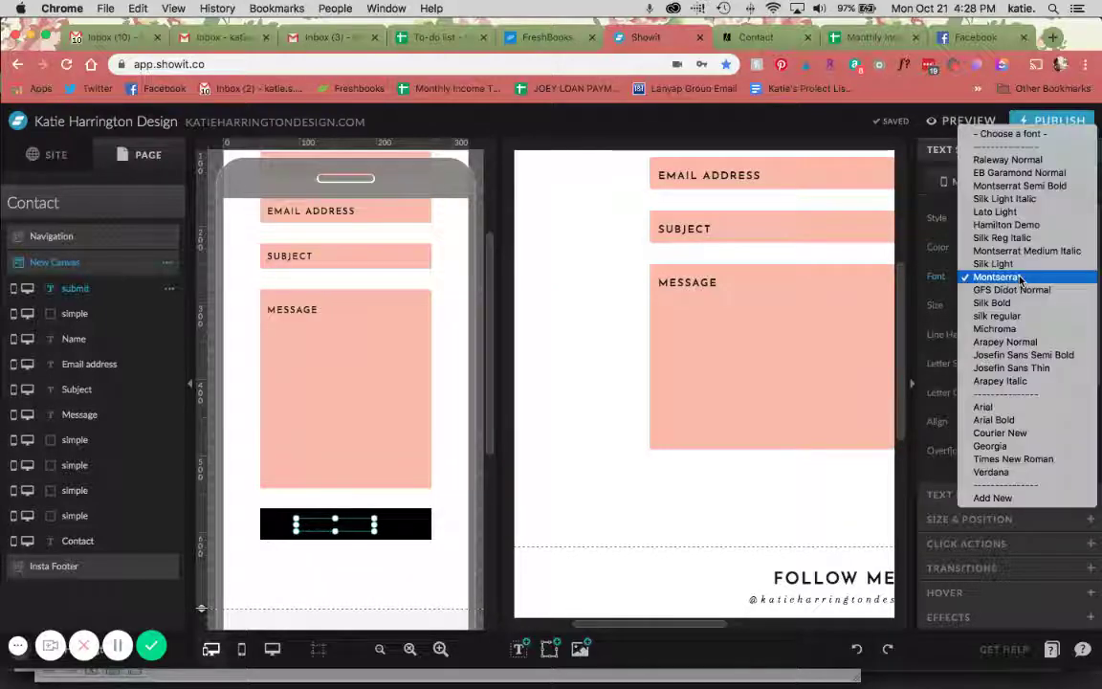
click(1022, 355)
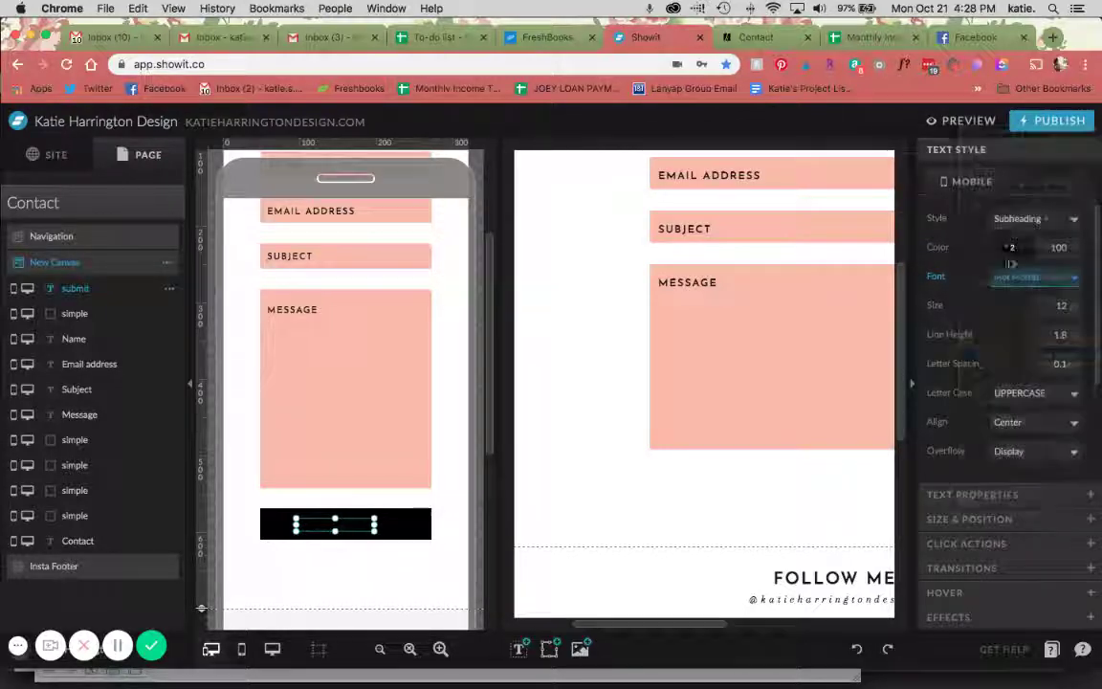
click(1011, 247)
click(985, 283)
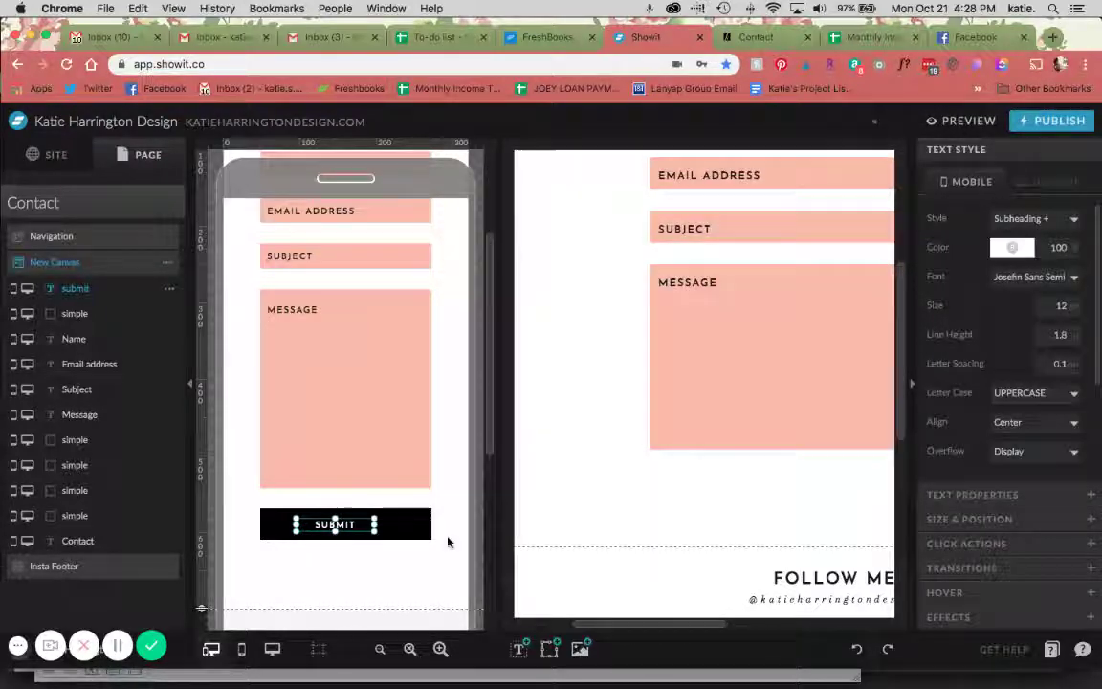
shift+click(330, 529)
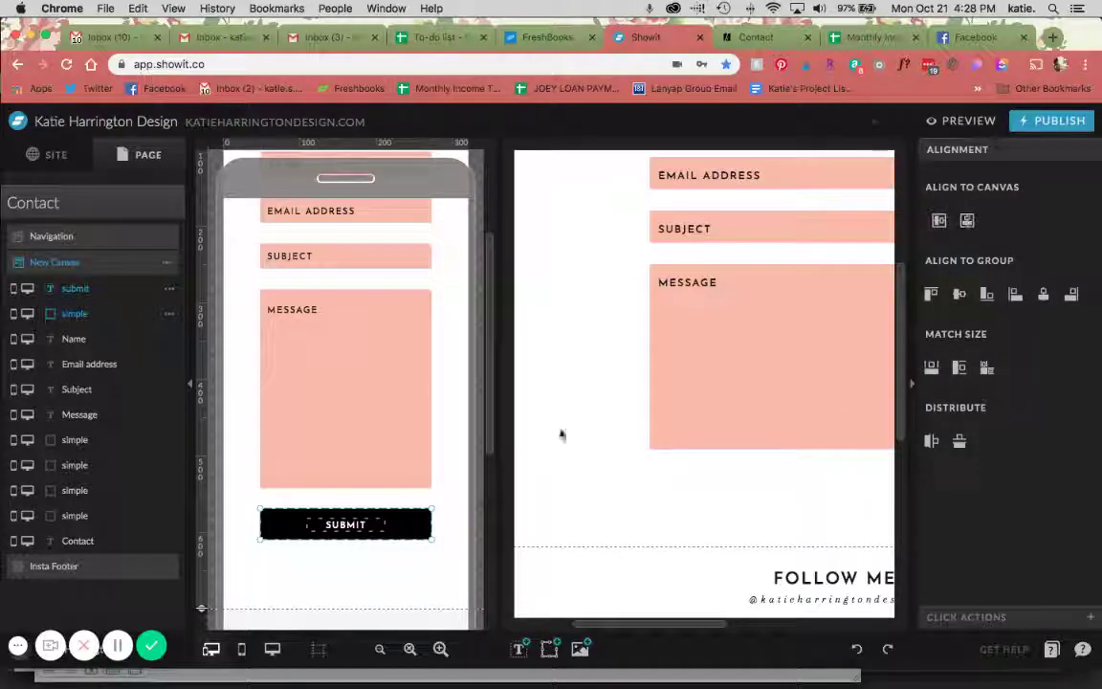
click(396, 568)
scroll(576, 501, right, 2)
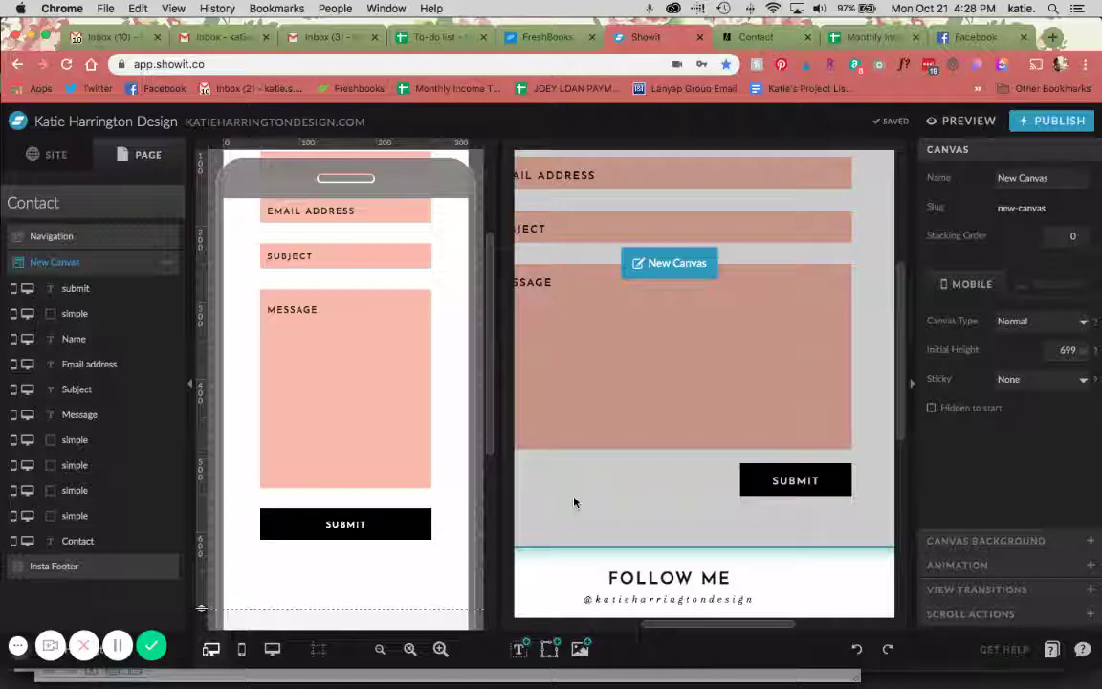
Show only the desktop layout and link the SUBMIT button to the Home page
click(273, 650)
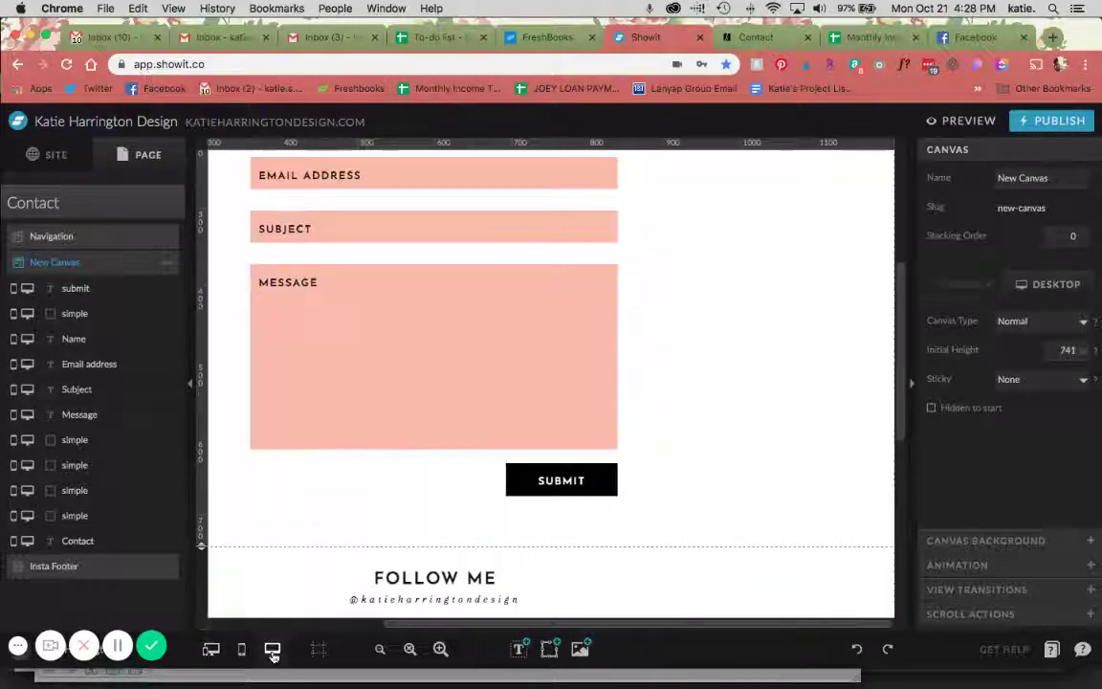
click(575, 486)
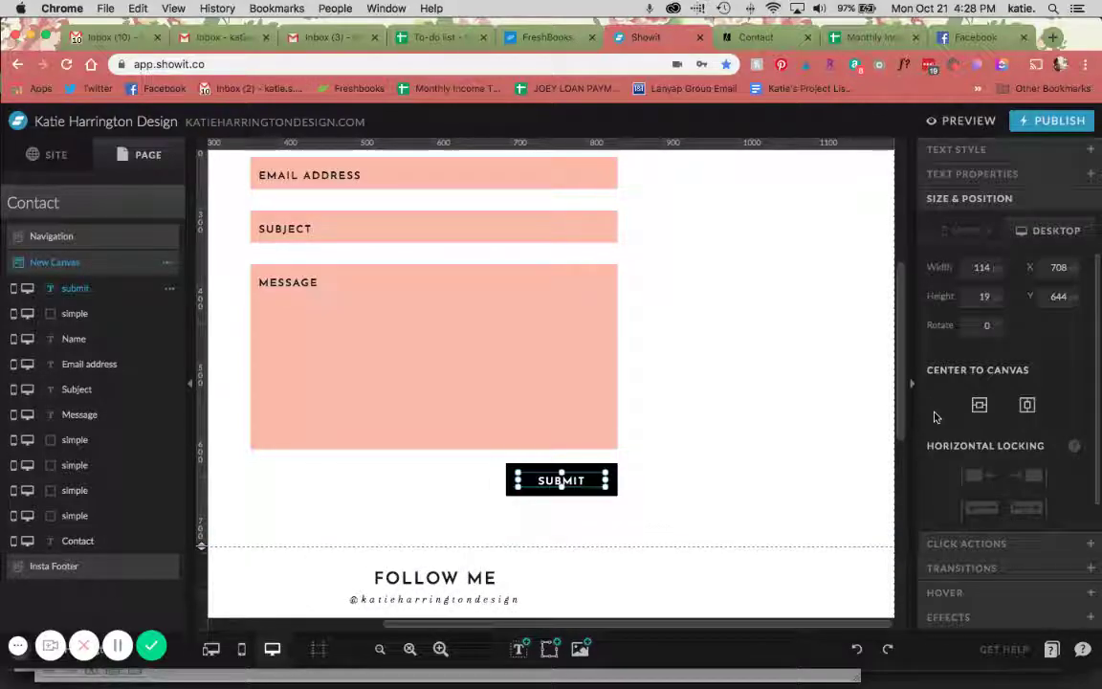
click(948, 544)
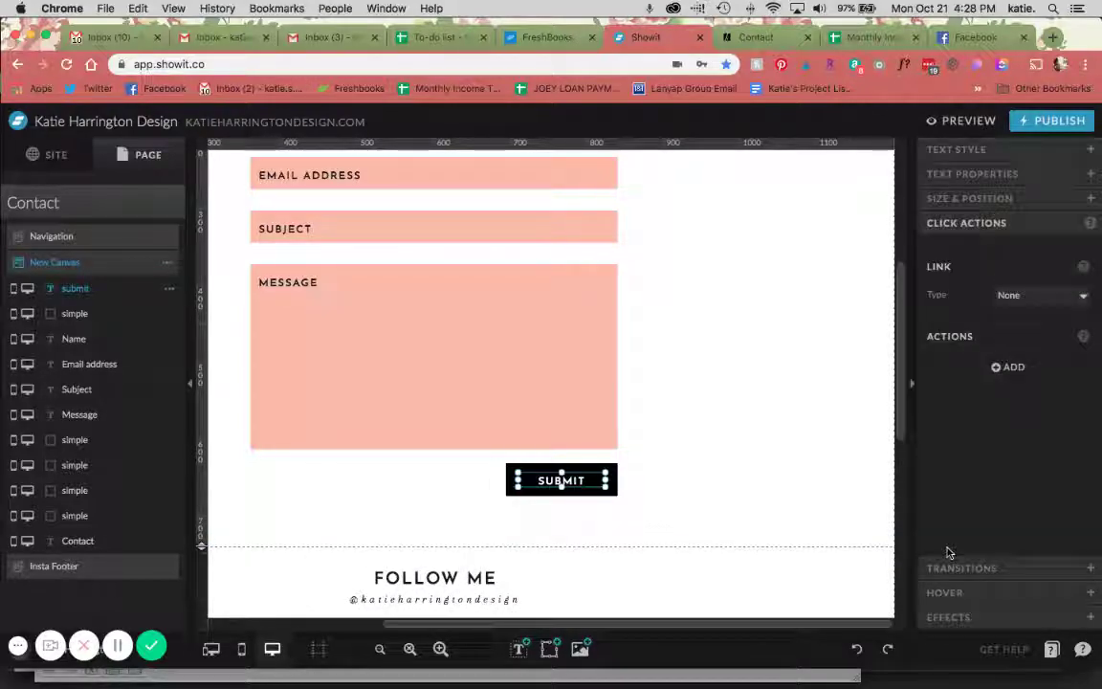
click(1046, 305)
click(1045, 305)
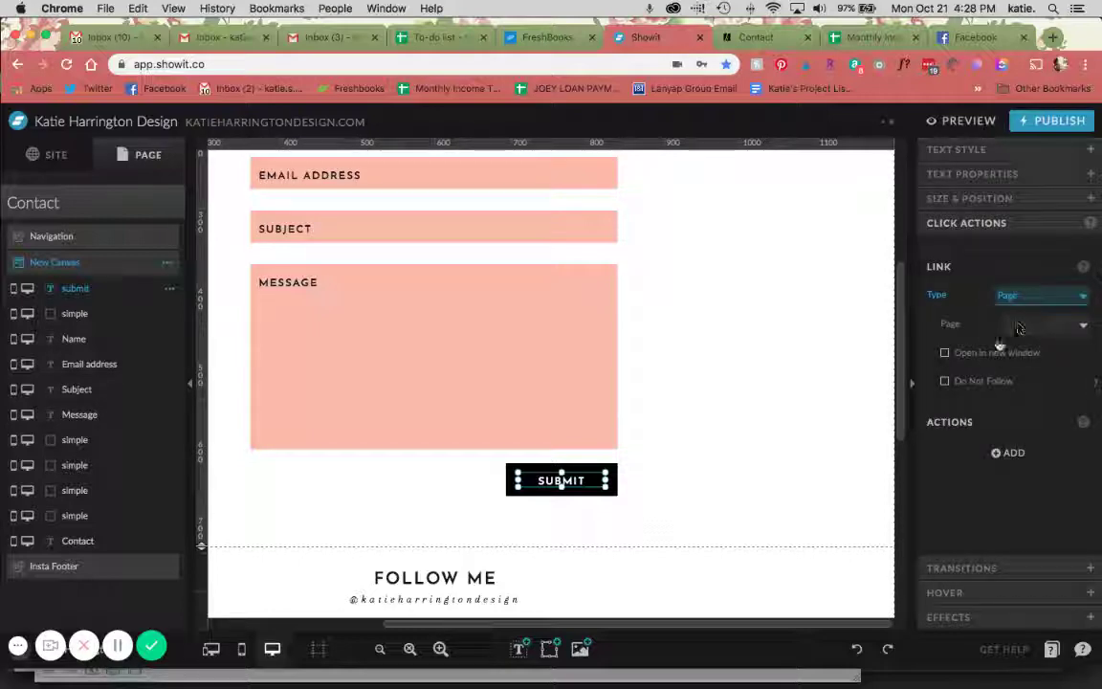
click(1043, 324)
click(1030, 352)
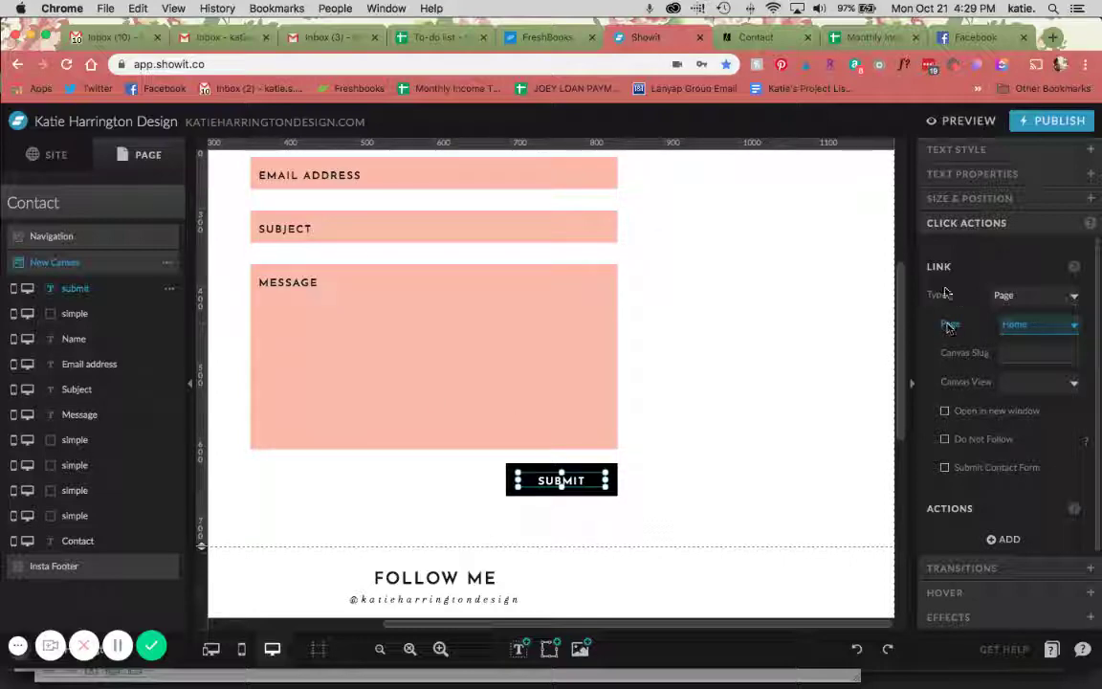
Tick Submit Contact Form and change the SUBMIT link type from Page to Canvas
click(970, 473)
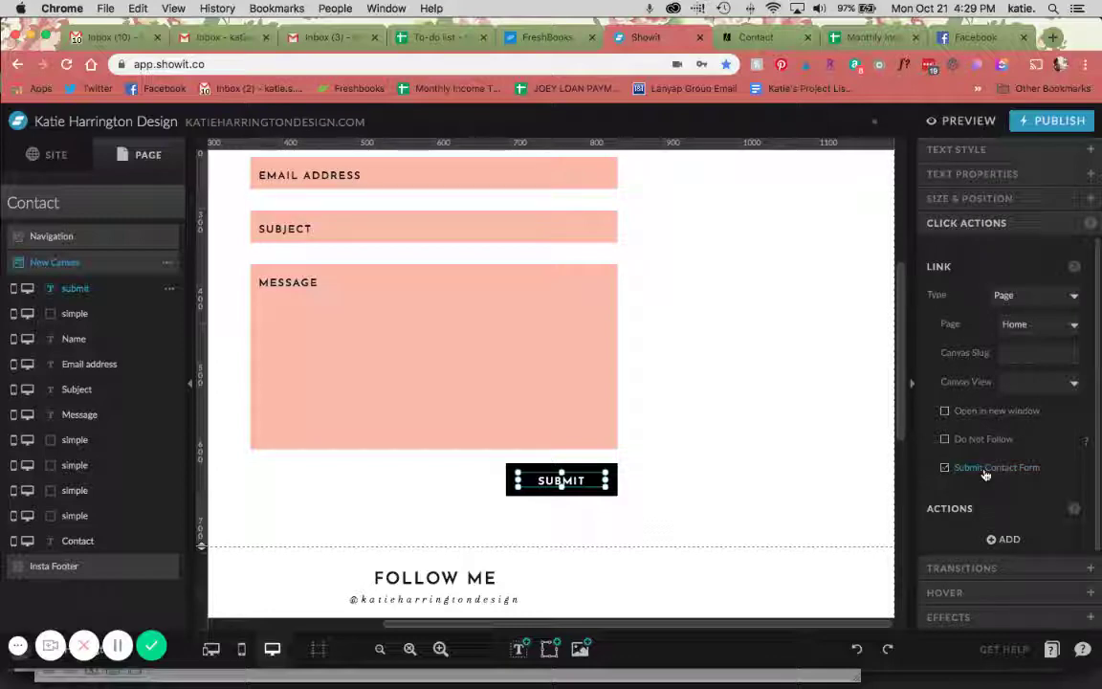
click(1015, 323)
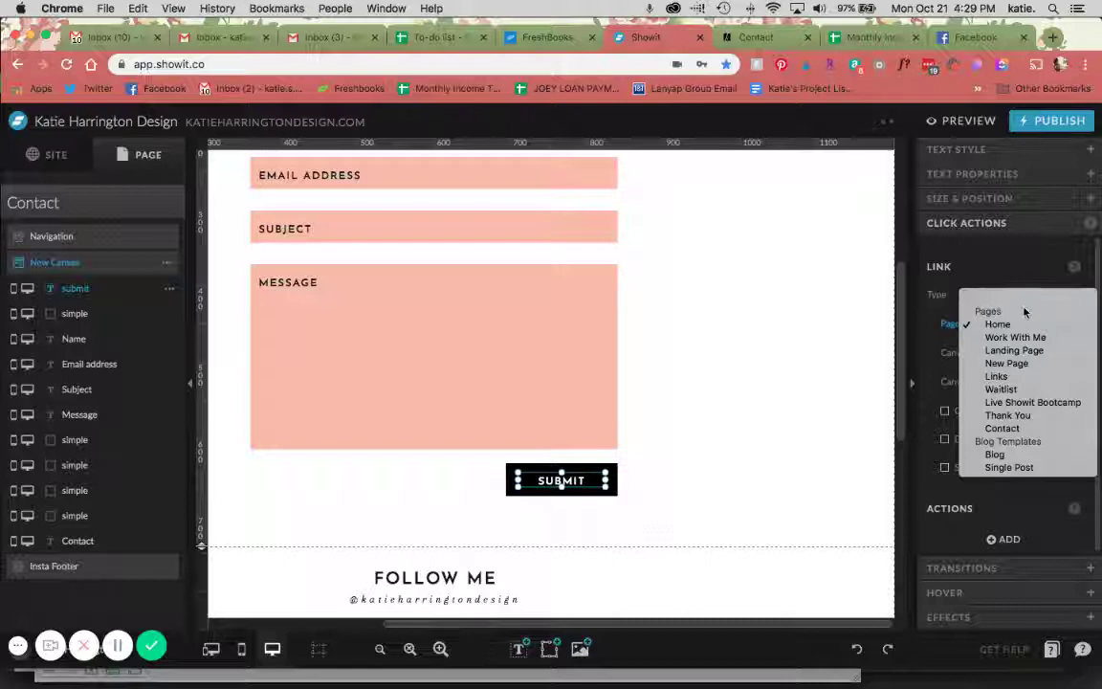
click(1004, 279)
click(1004, 295)
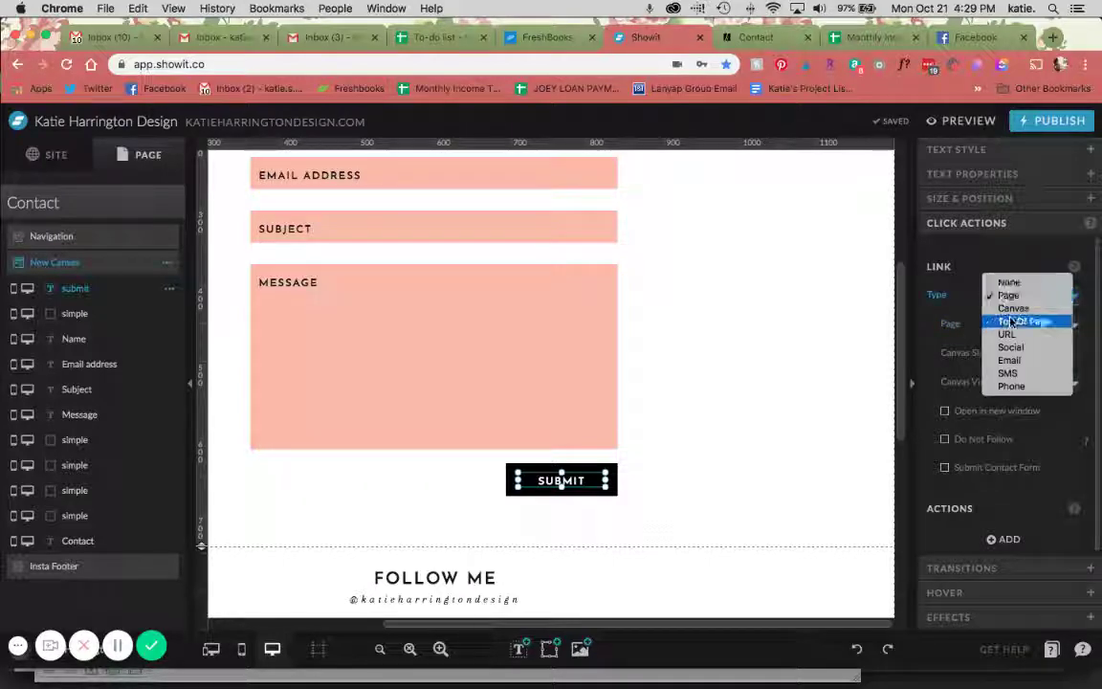
click(1008, 307)
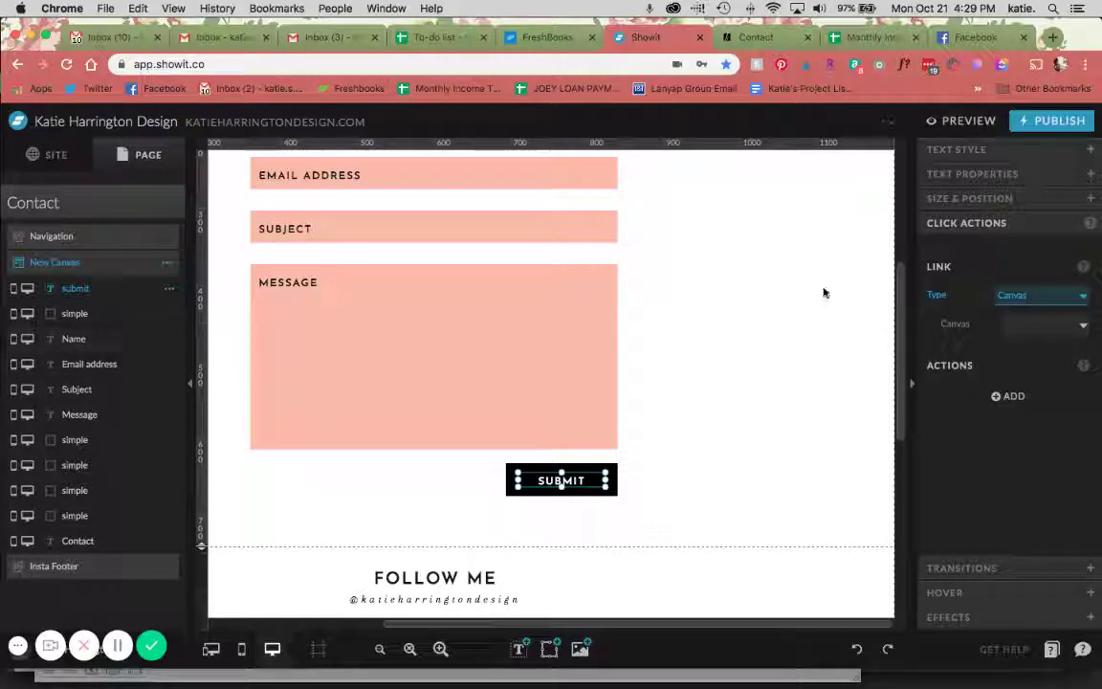
click(172, 274)
Add two views to the contact canvas and rename it 'Form'
click(155, 303)
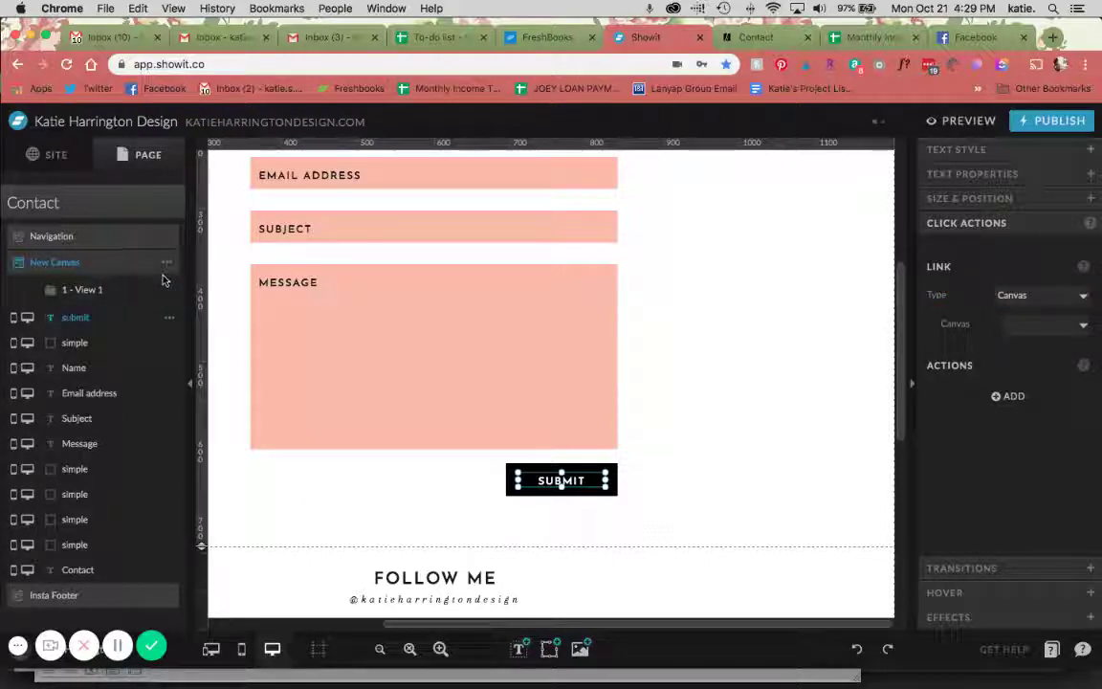
click(166, 264)
click(163, 305)
click(165, 263)
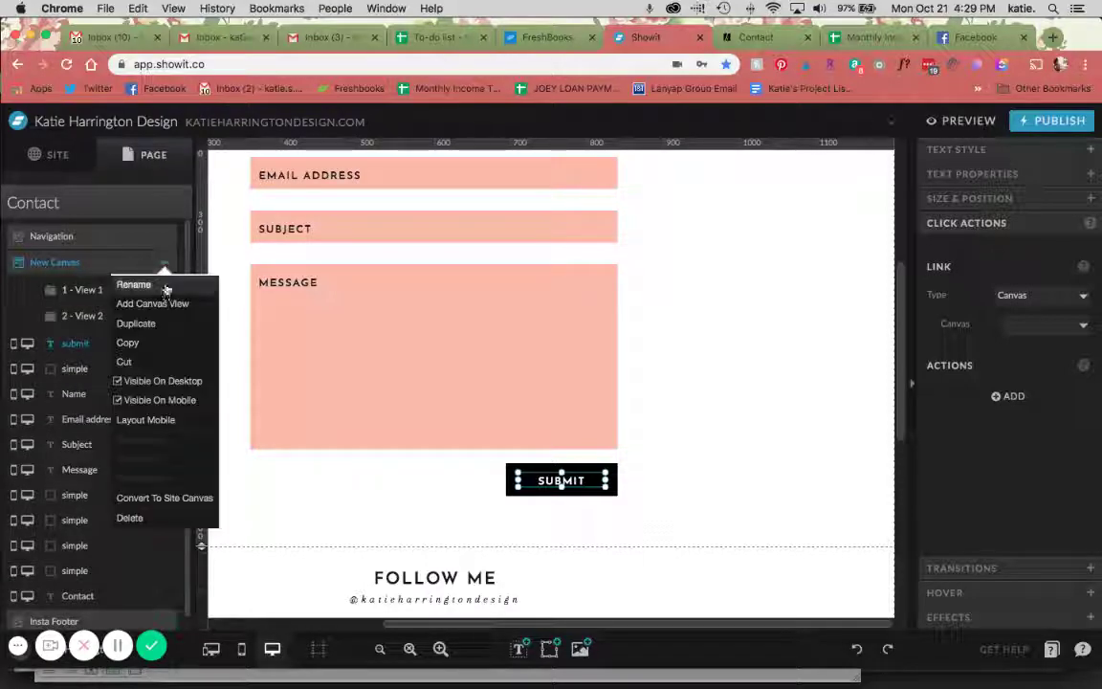
click(162, 287)
text(O)
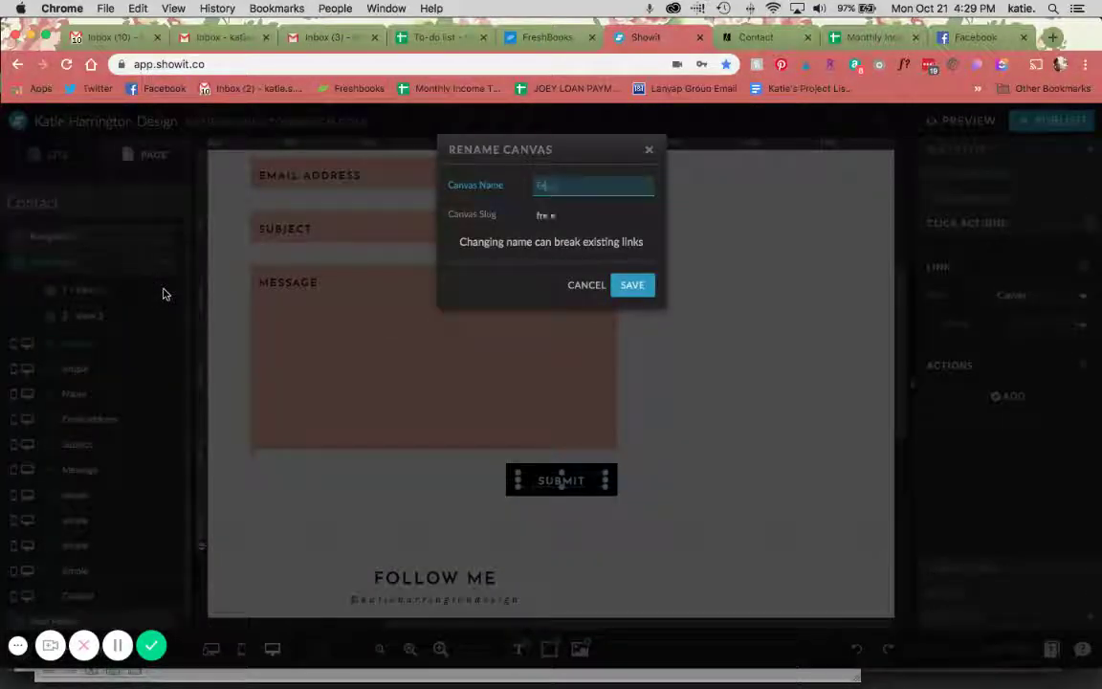
text(orm)
key(Return)
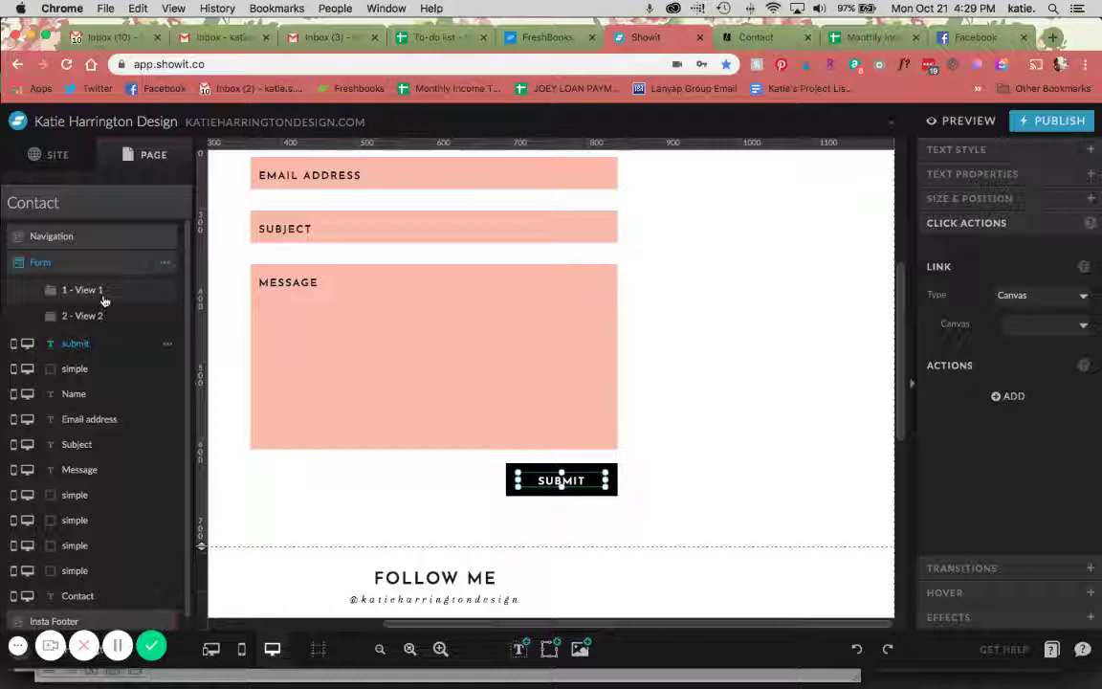
Move all the form fields and the SUBMIT button into View 1
scroll(328, 274, up, 2)
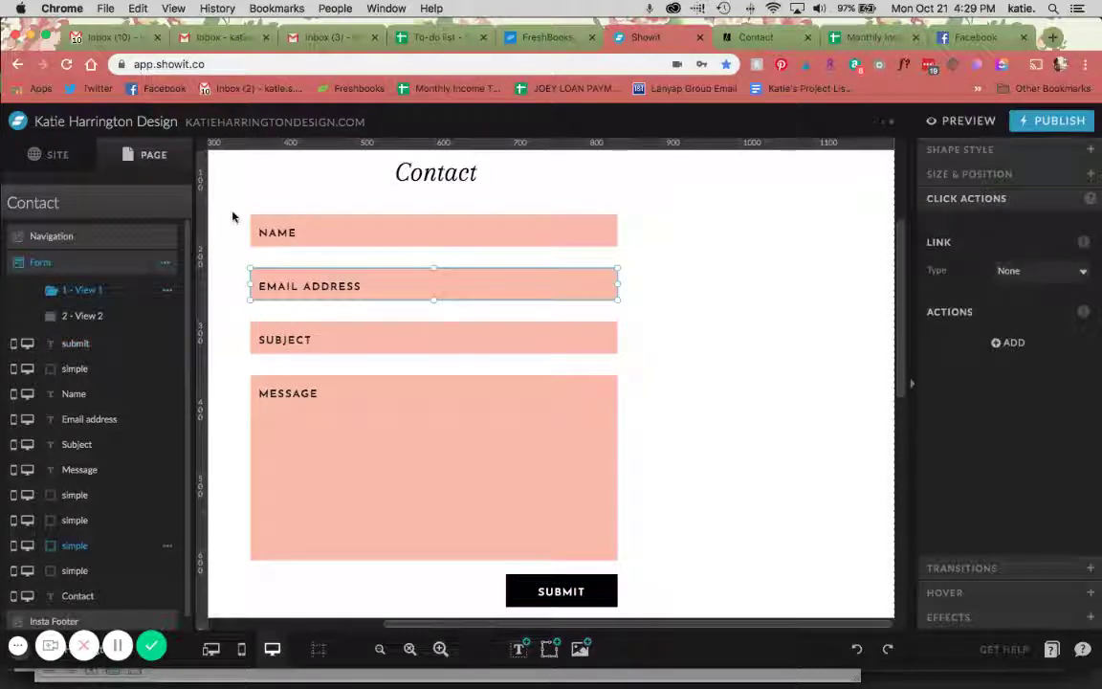
mouse_move(233, 214)
mouse_down()
mouse_move(612, 557)
mouse_move(646, 613)
mouse_up()
scroll(716, 541, down, 2)
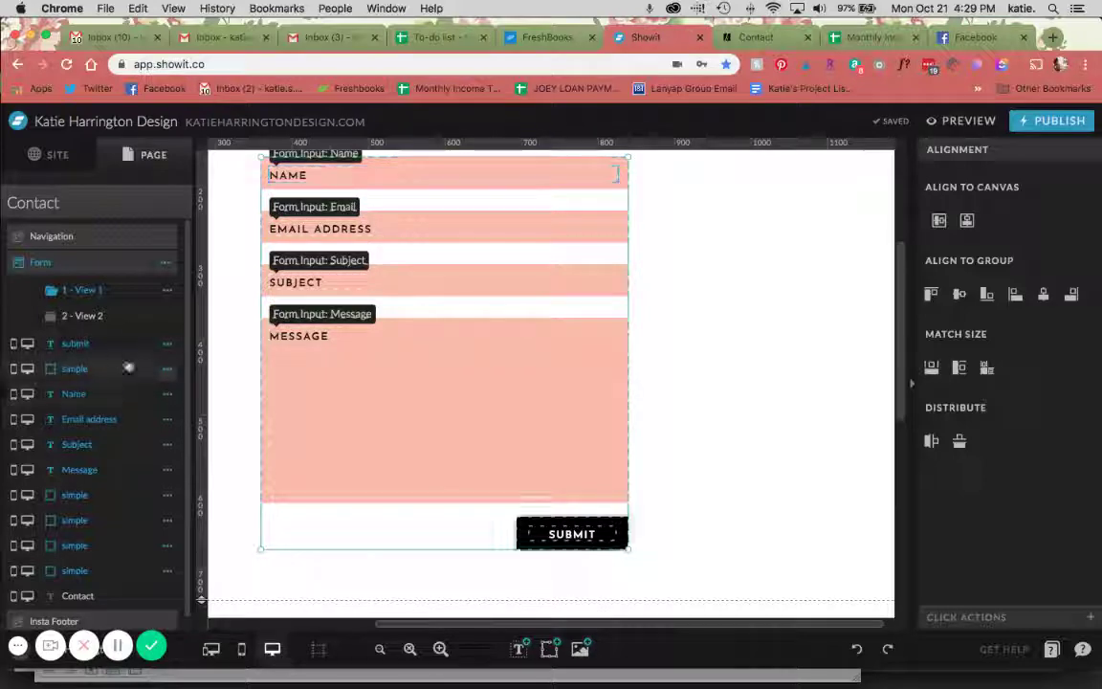
drag(128, 365, 103, 295)
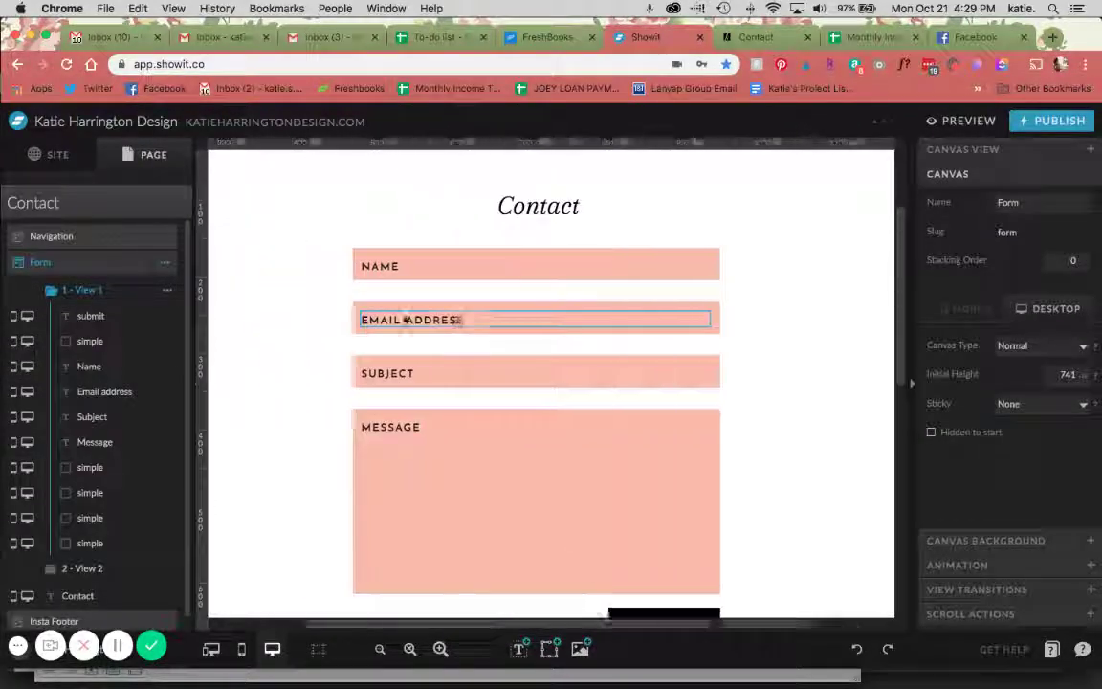
scroll(405, 320, down, 2)
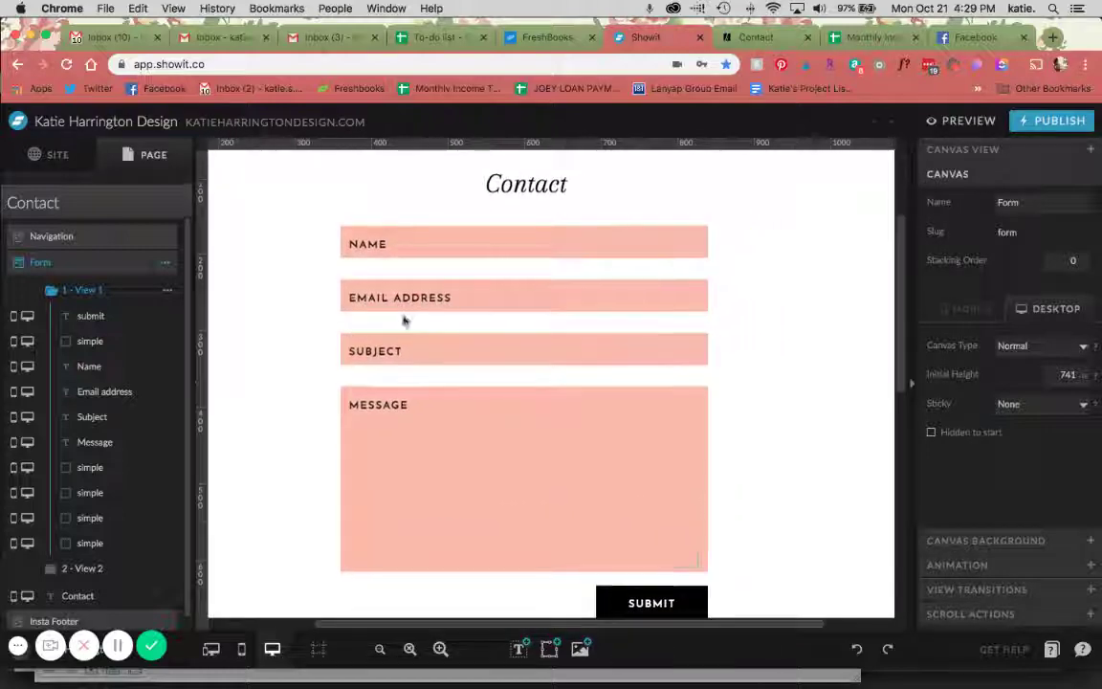
click(649, 601)
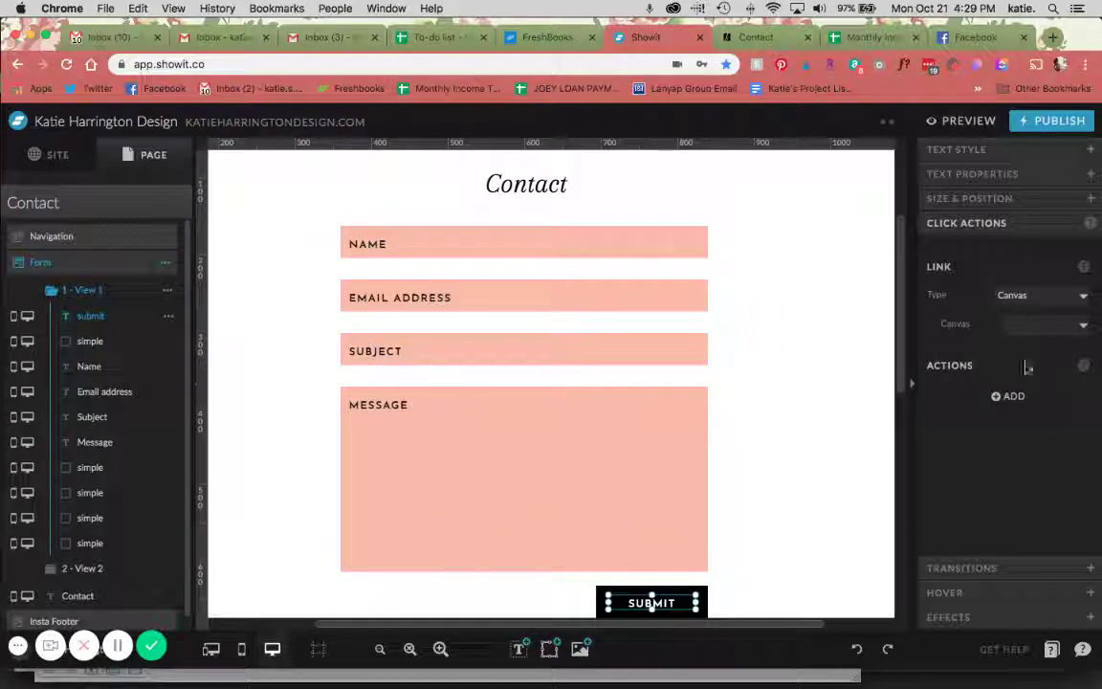
Point SUBMIT's canvas link to This Canvas, View 2, then display the empty View 2
click(1031, 323)
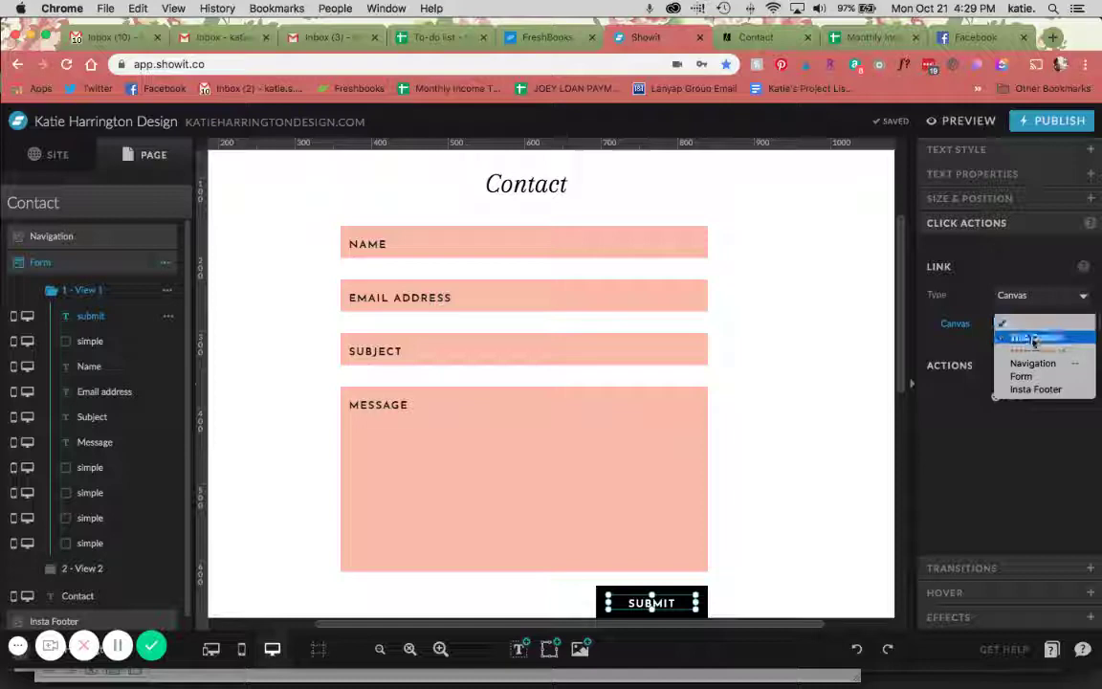
click(1030, 339)
click(1033, 354)
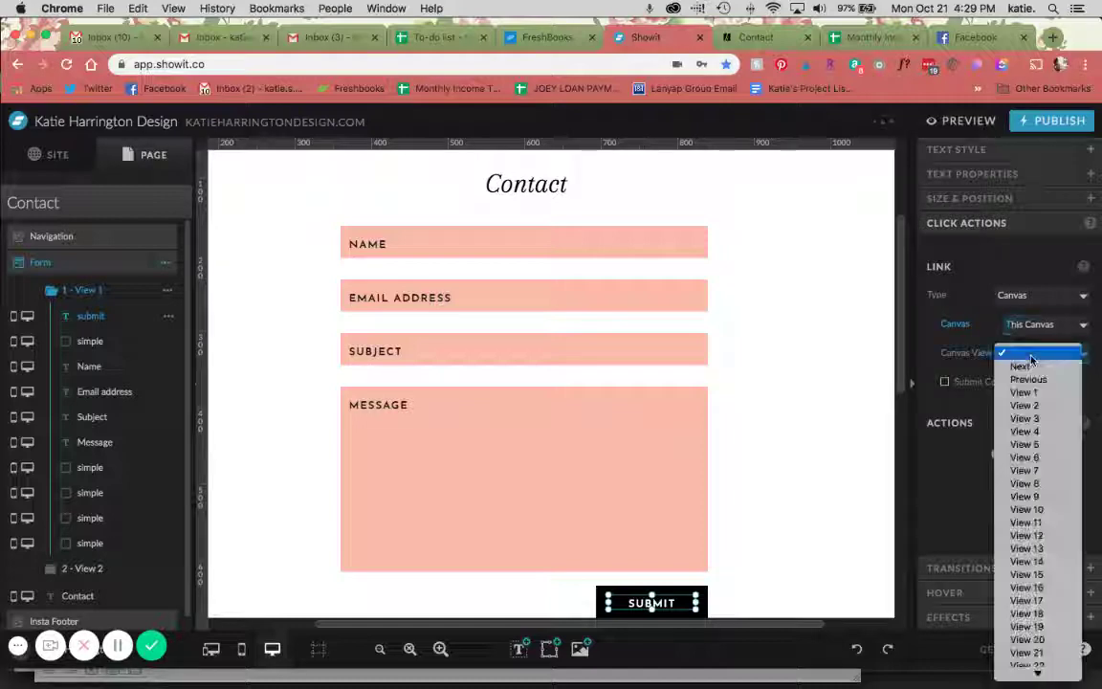
click(1038, 407)
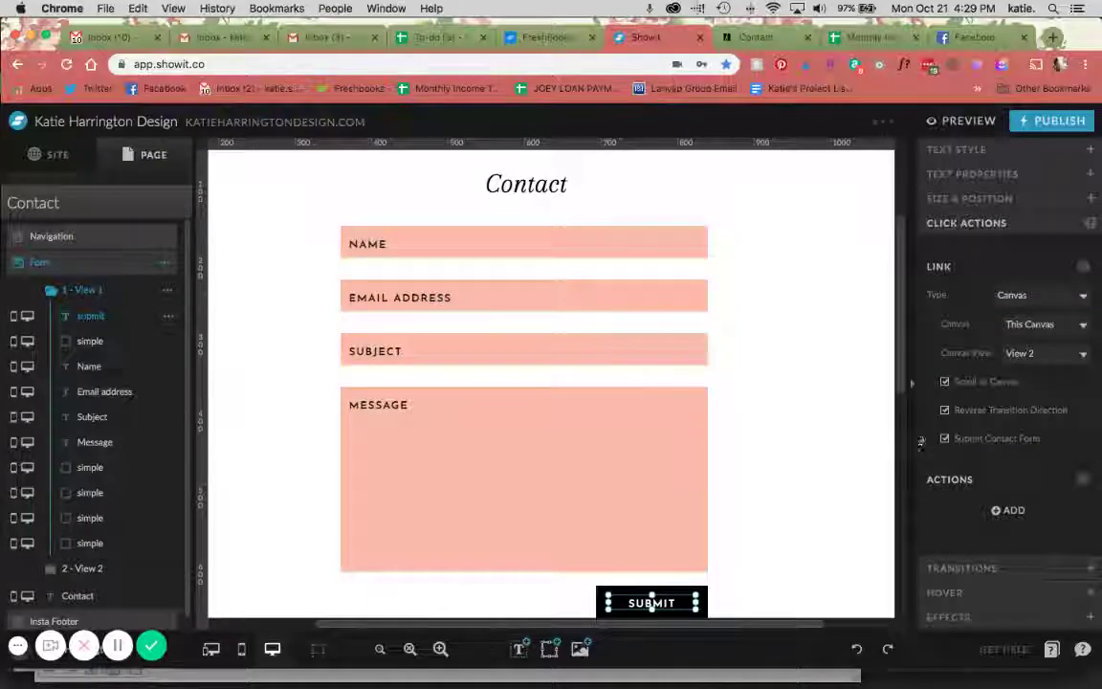
click(911, 383)
click(1096, 385)
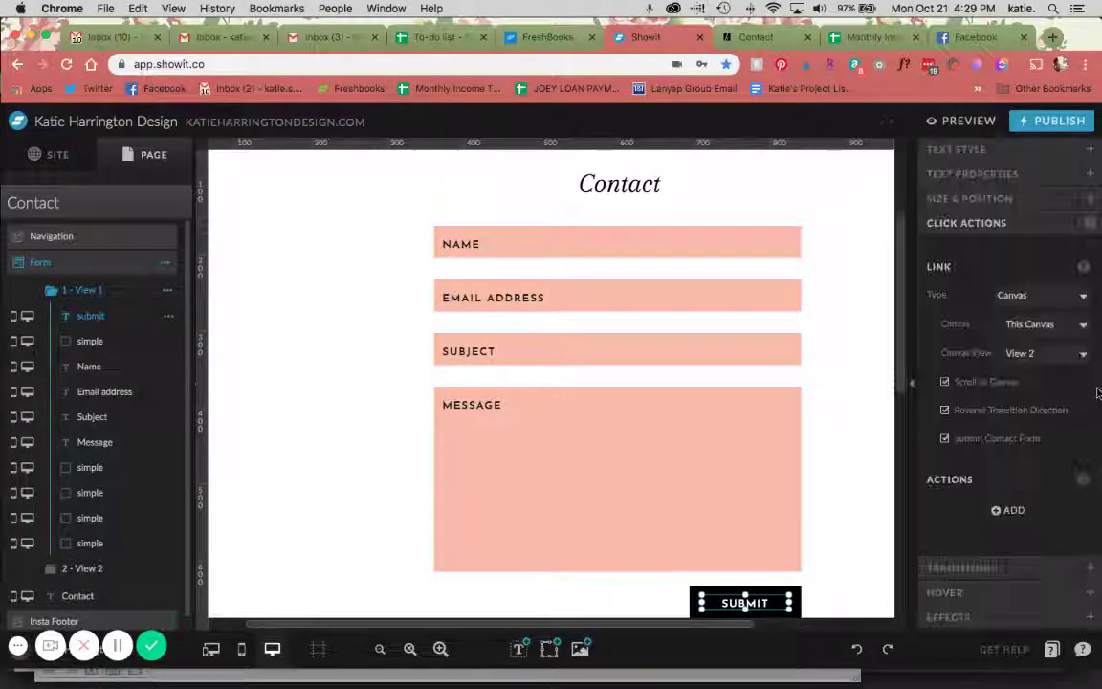
scroll(839, 395, down, 1)
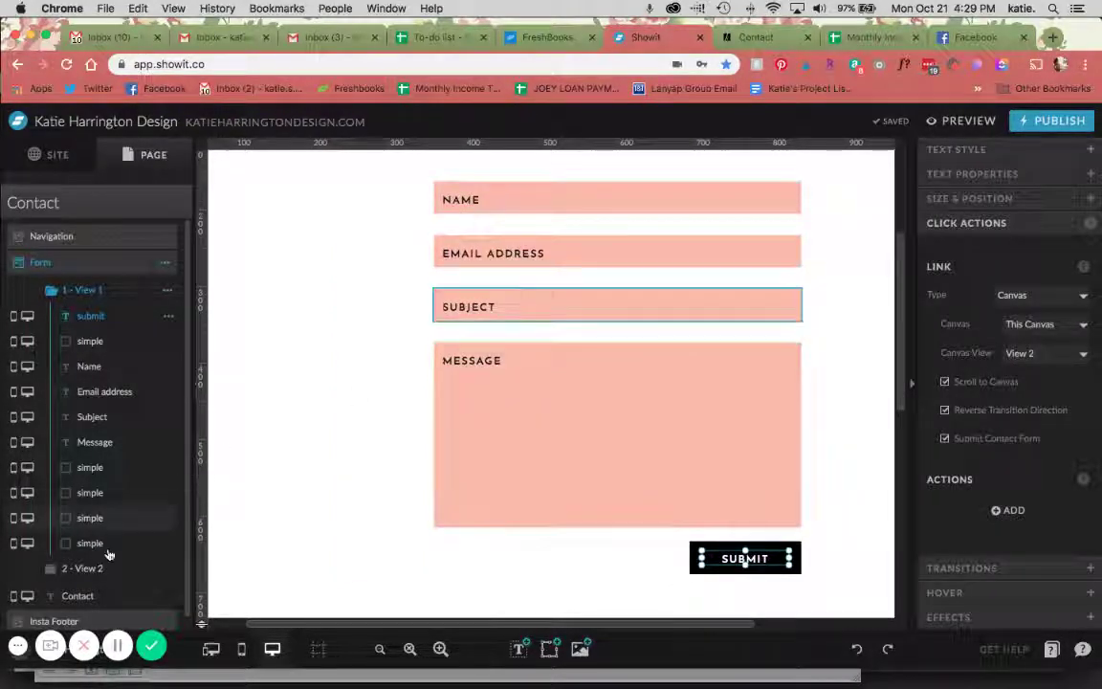
click(86, 568)
Add a title text box to View 2 reading 'Thank you! We will be in touch soon.'
scroll(515, 401, down, 2)
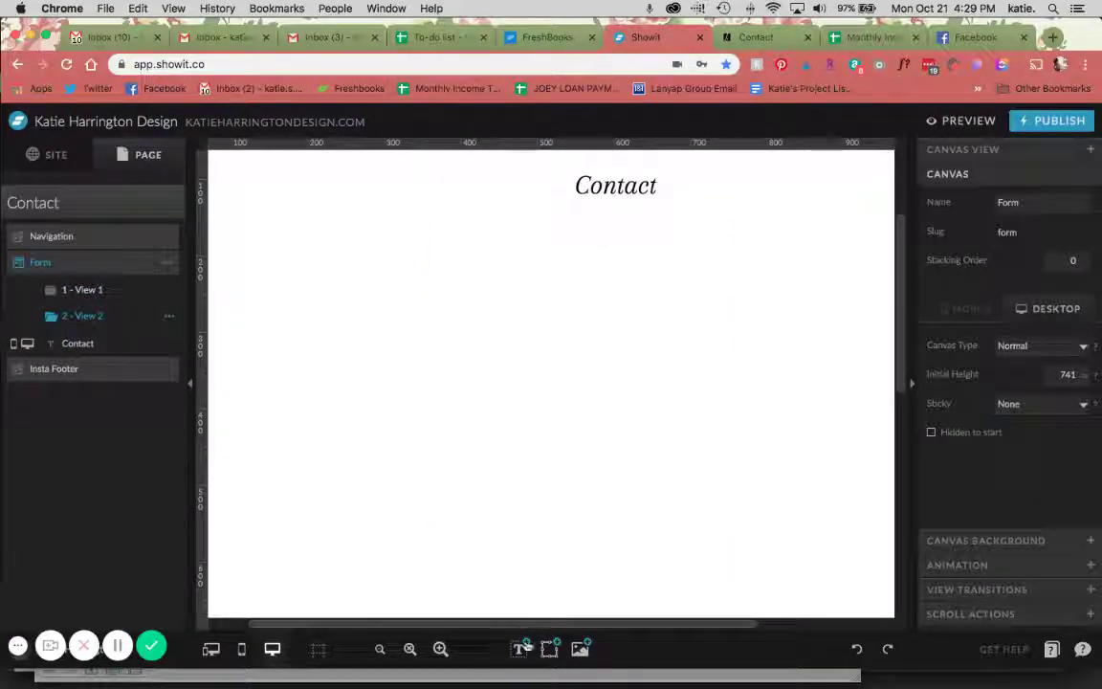
click(519, 648)
click(505, 561)
double_click(602, 384)
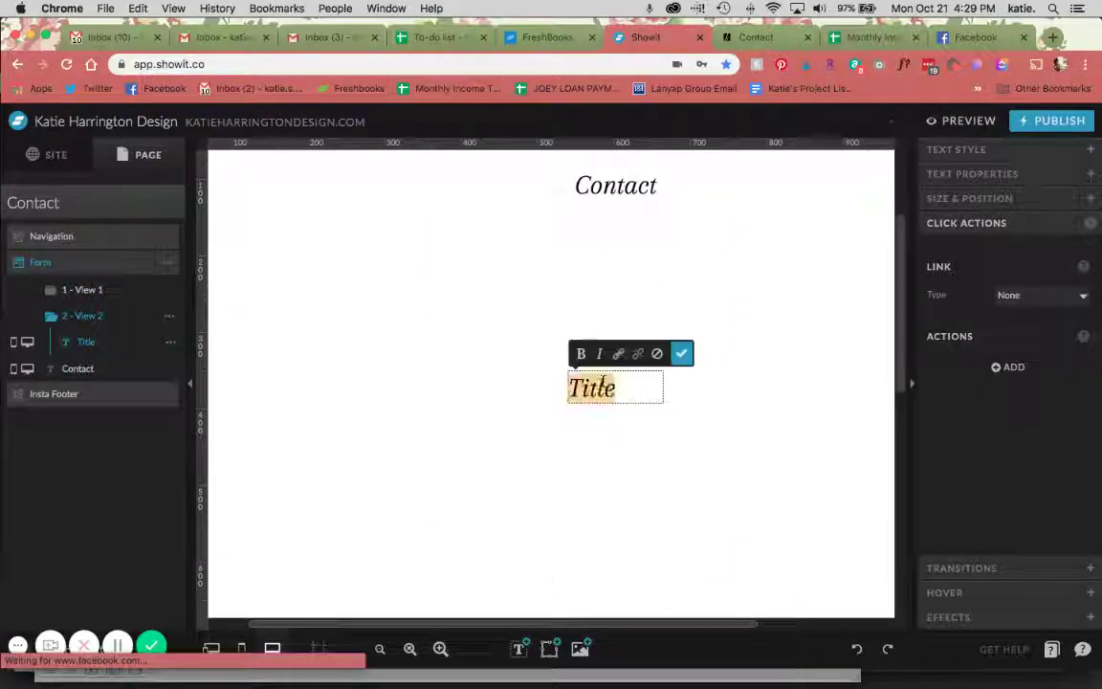
text(Thank you!)
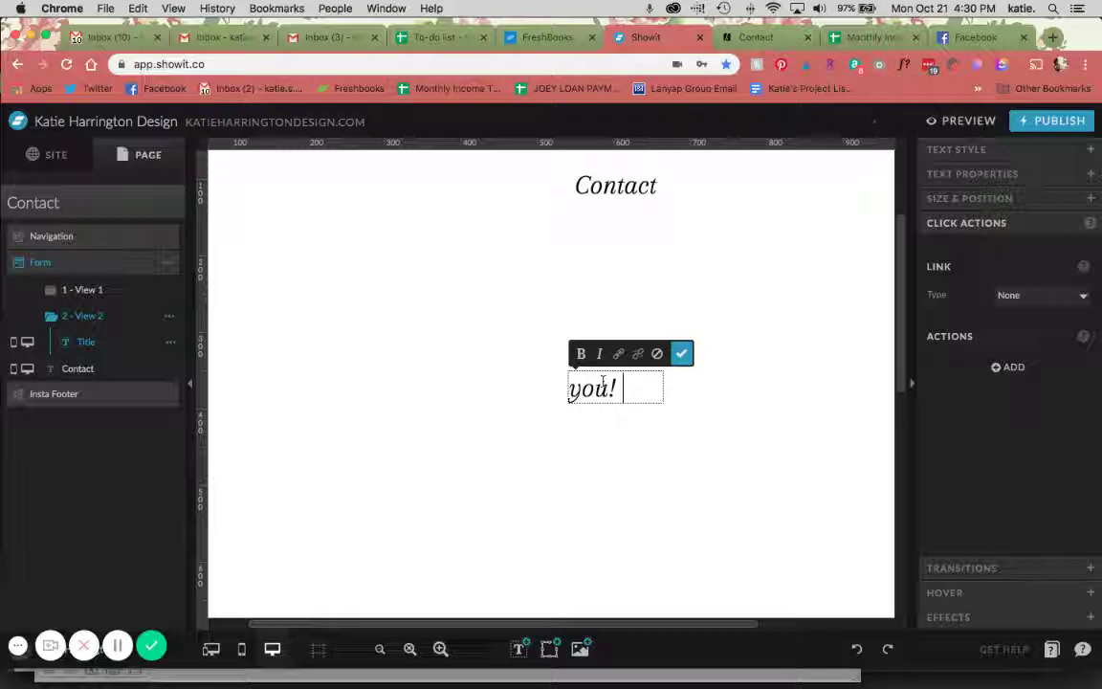
text( We wil)
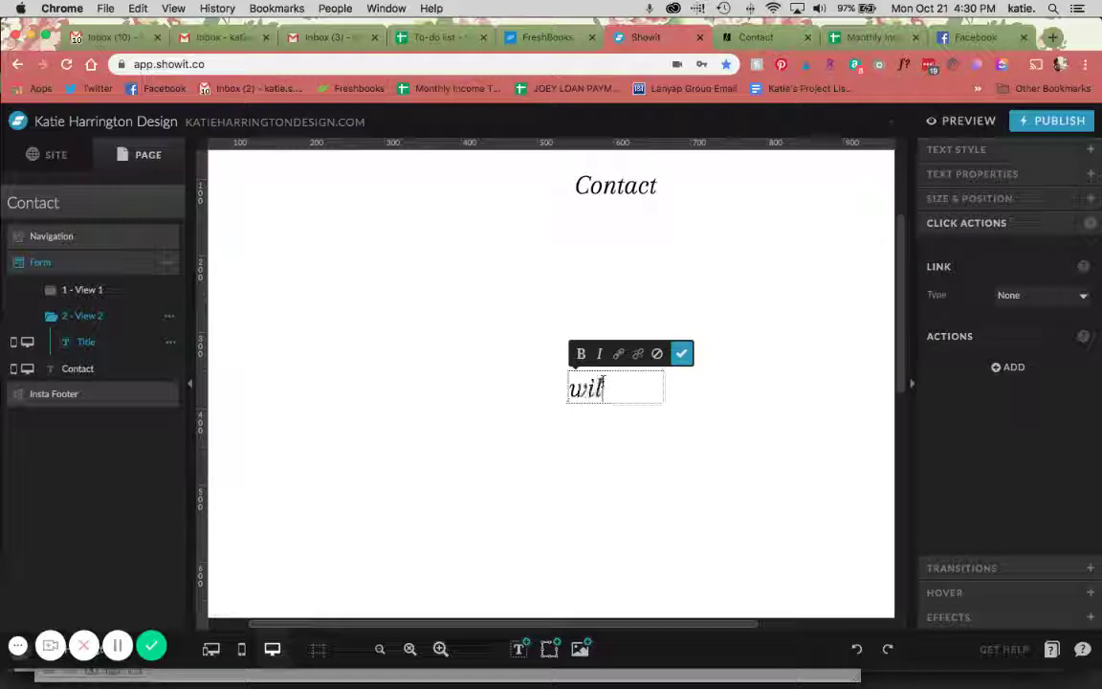
text(l be in touch)
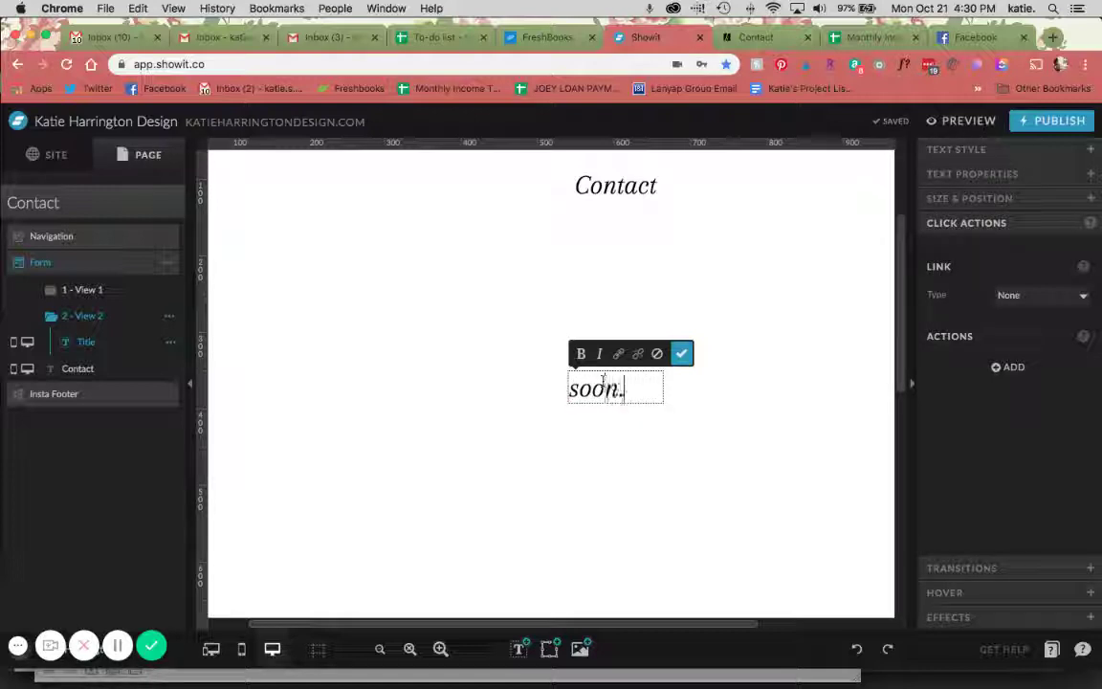
click(681, 353)
drag(662, 402, 732, 482)
Centre-align the thank-you text, widen it, centre it horizontally on the canvas, and return to View 1
click(1032, 150)
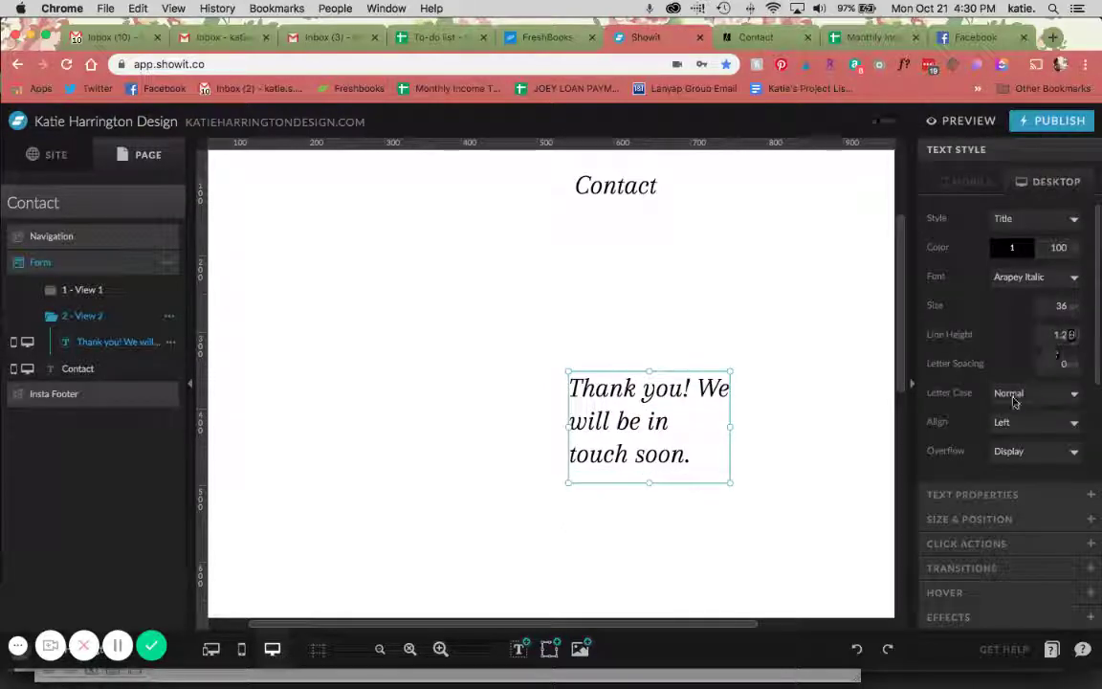
click(1033, 422)
click(1009, 447)
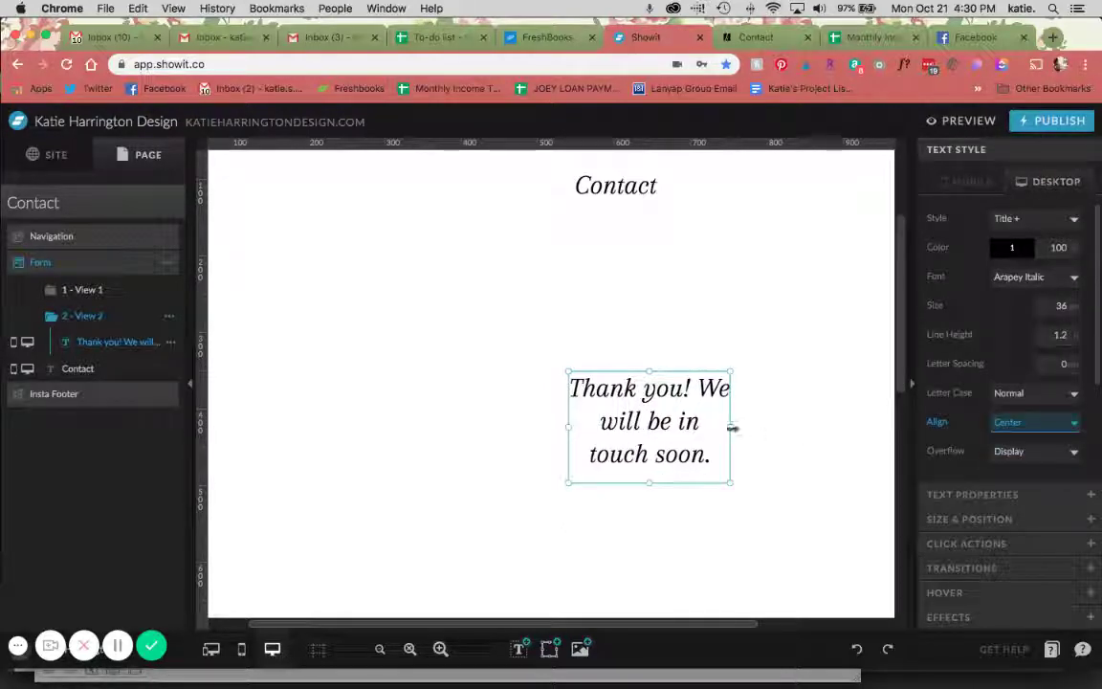
drag(732, 428, 787, 429)
click(969, 519)
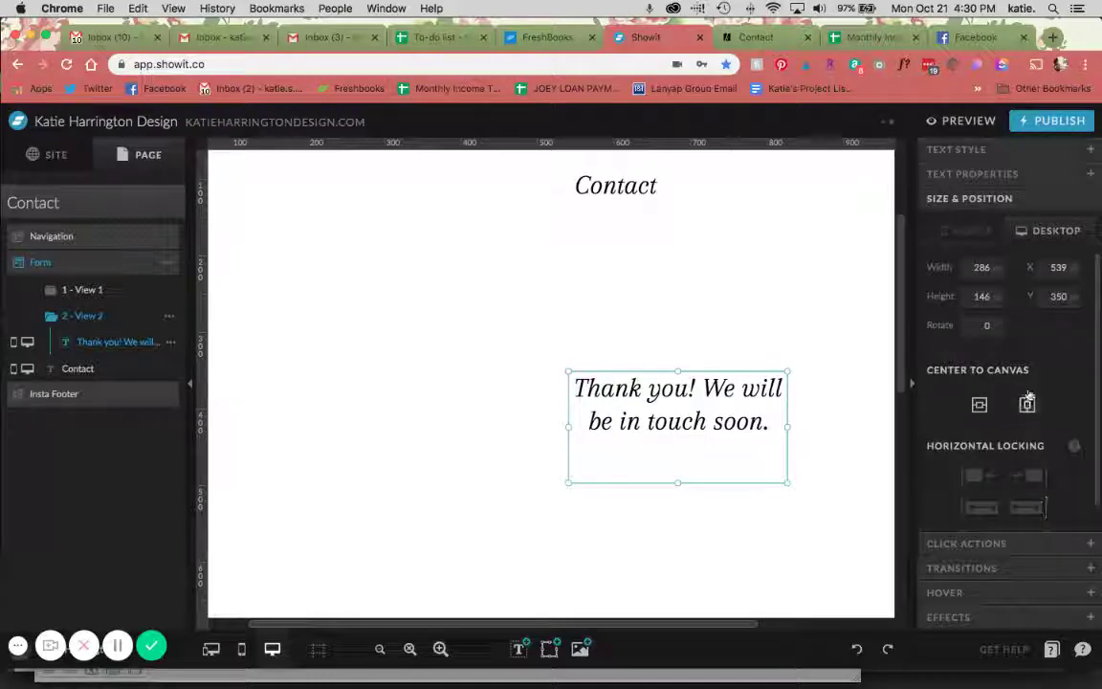
click(1027, 405)
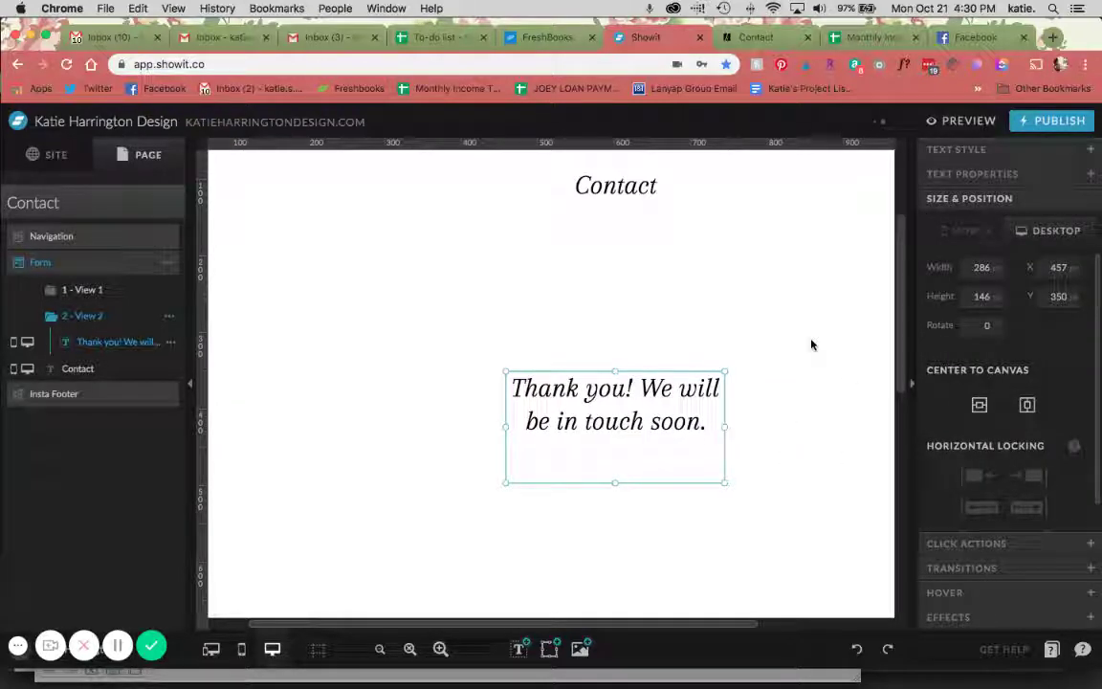
click(809, 362)
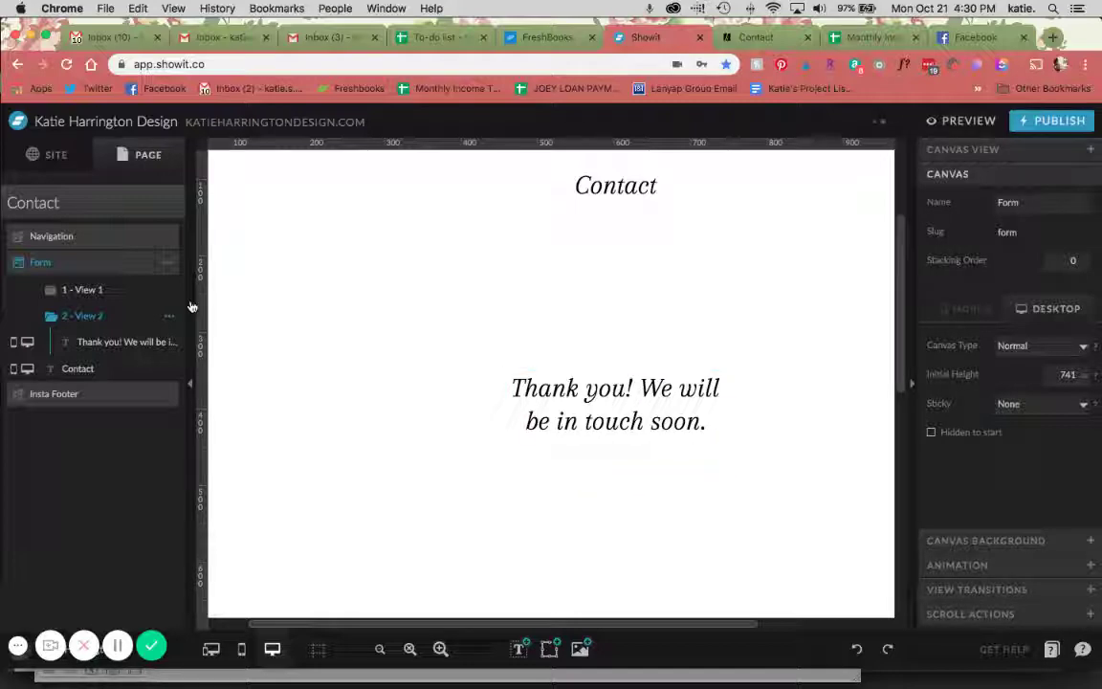
click(59, 290)
Save and open the site preview in a new Chrome tab
click(960, 124)
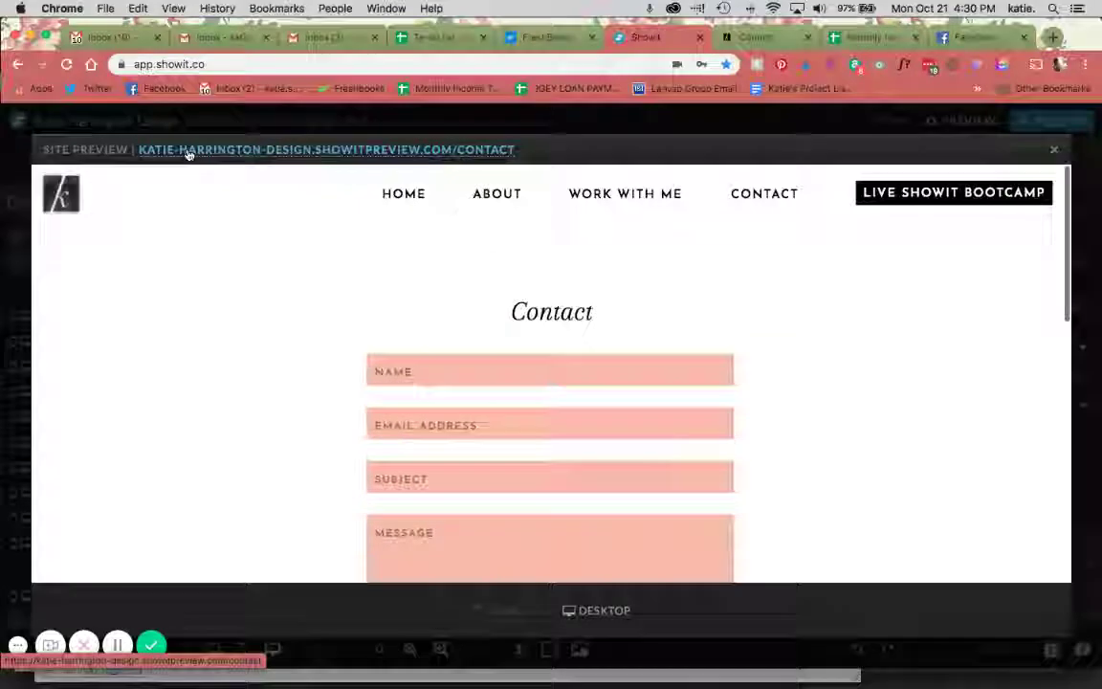
click(187, 151)
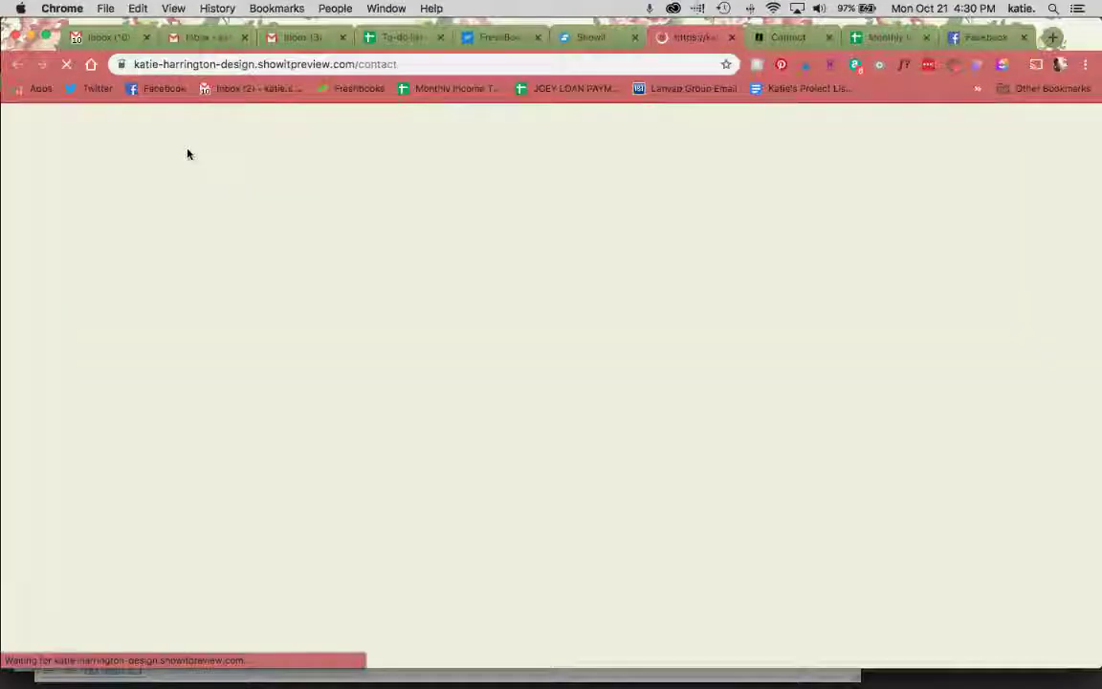
scroll(507, 320, down, 2)
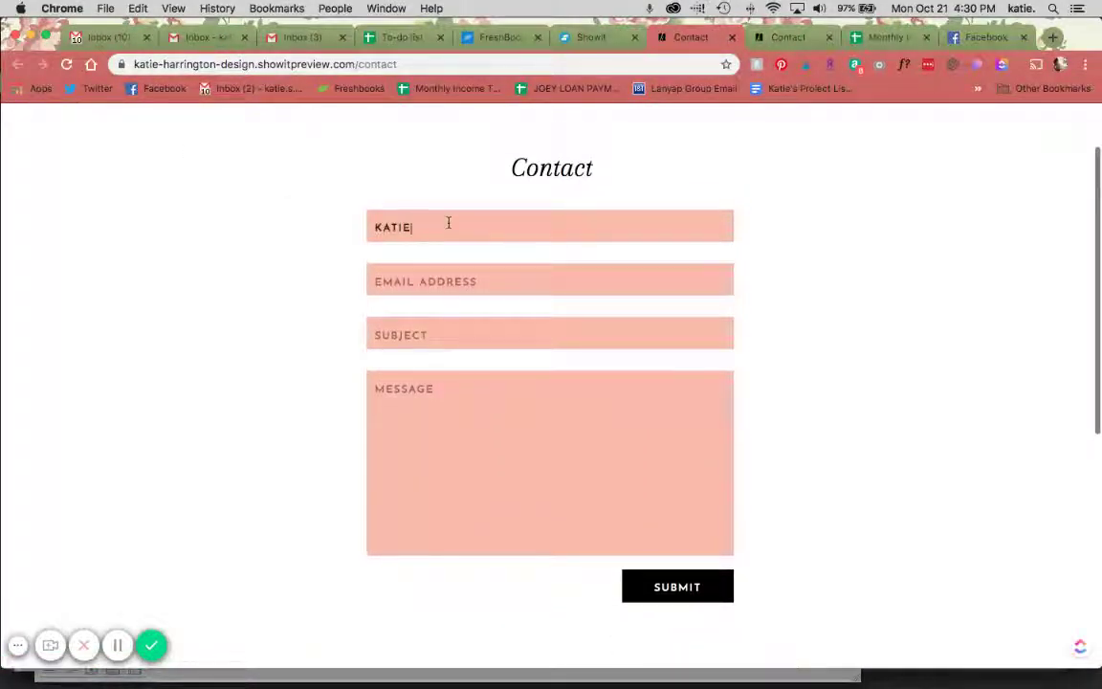
Fill in an e-mail address, subject 'test' and message 'test', submit, and return to Showit
key(Tab)
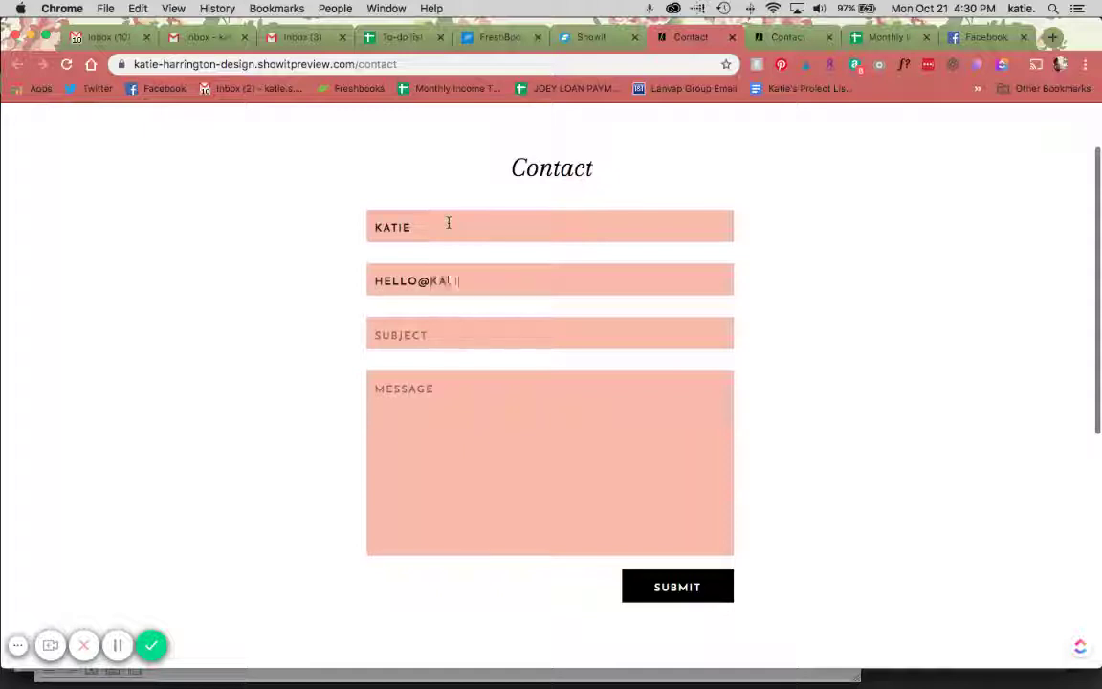
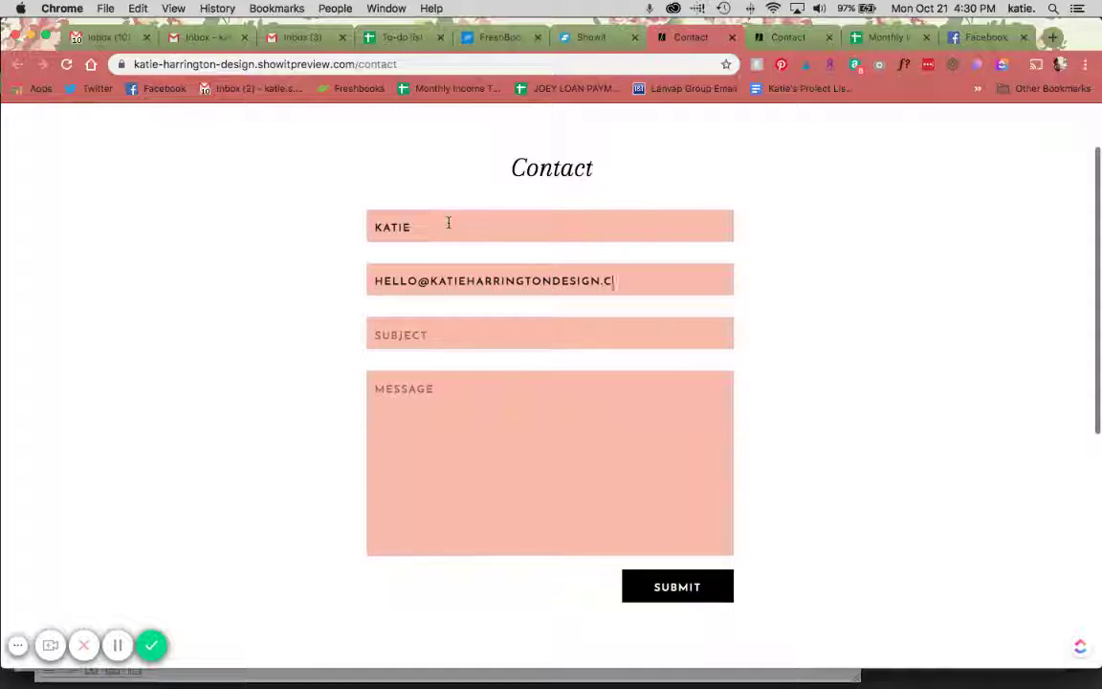
key(Tab)
text(test)
key(Tab)
text(test)
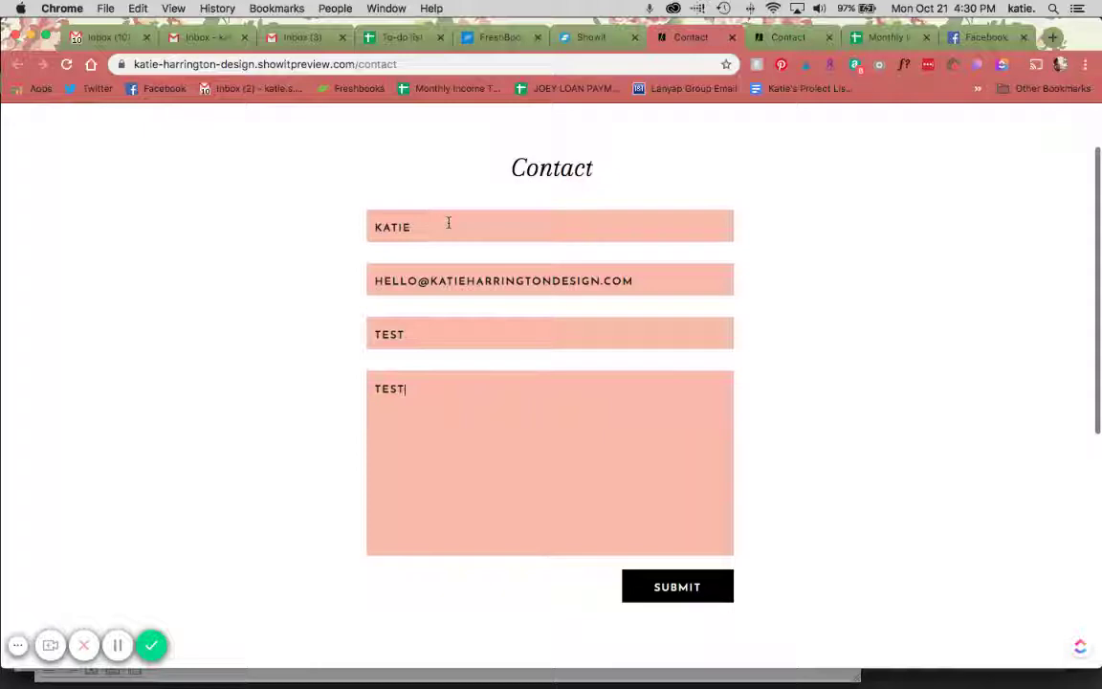
click(659, 591)
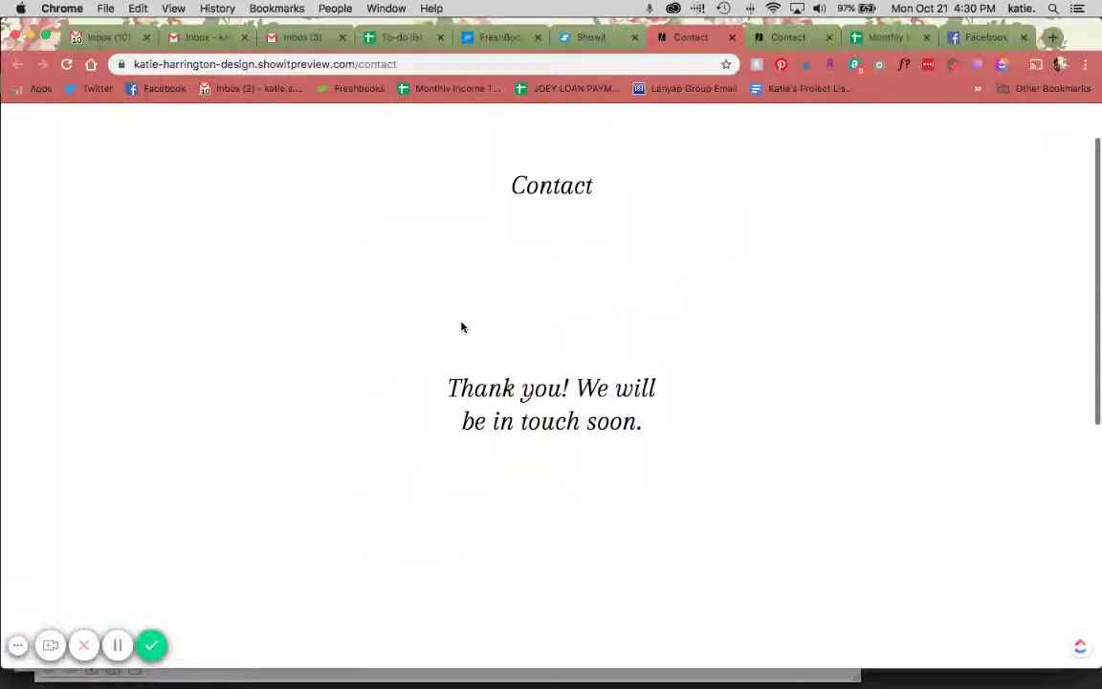
scroll(460, 325, down, 3)
scroll(460, 325, up, 4)
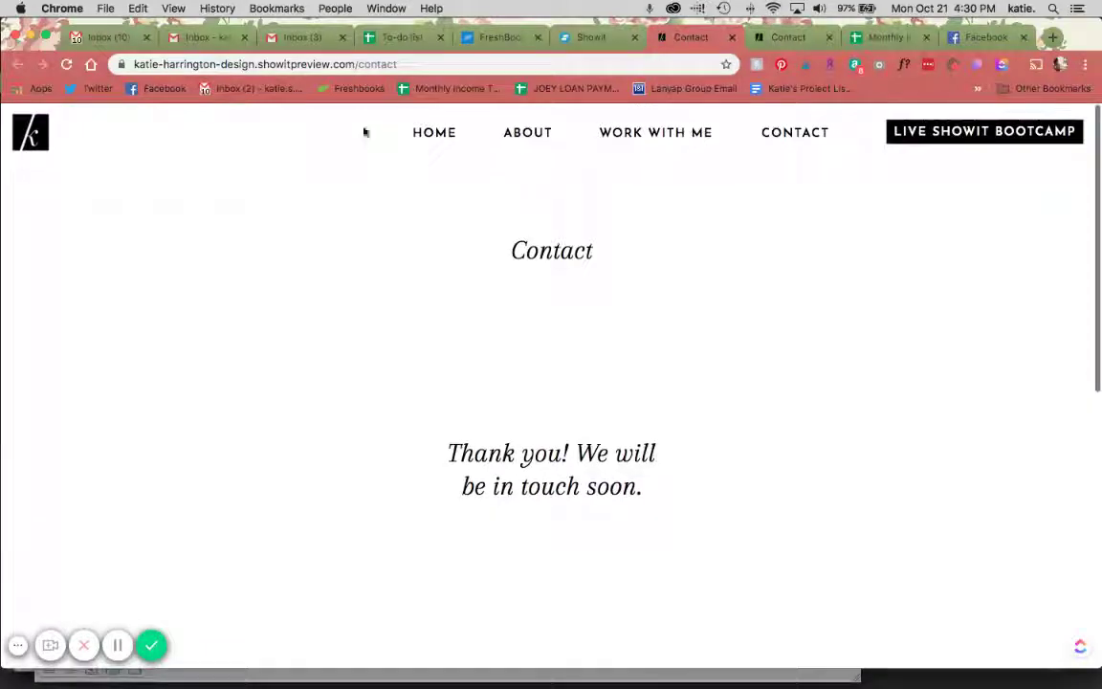
click(594, 38)
Close the preview, link SUBMIT to the Home page, and preview the site again
click(1052, 153)
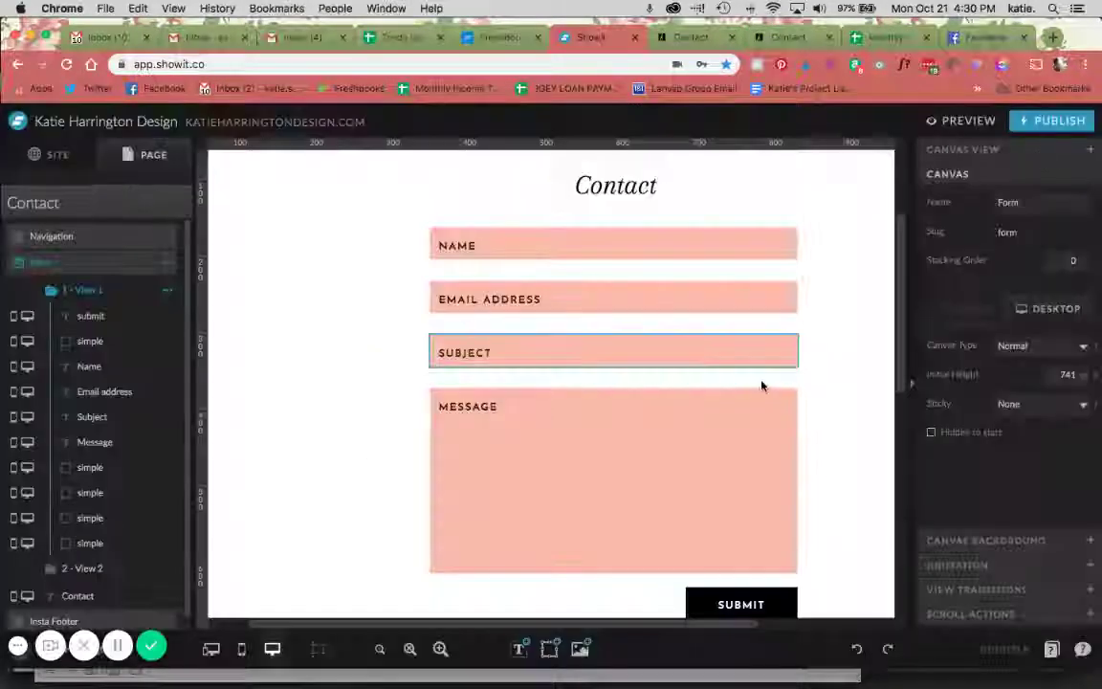
click(760, 607)
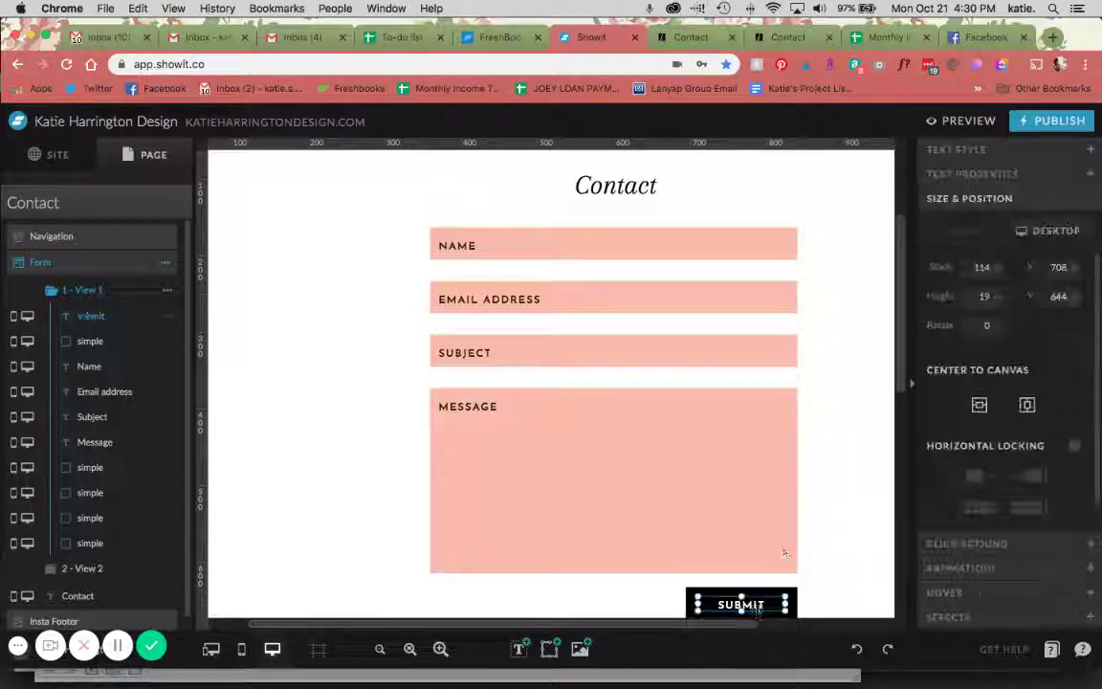
click(972, 553)
click(1016, 295)
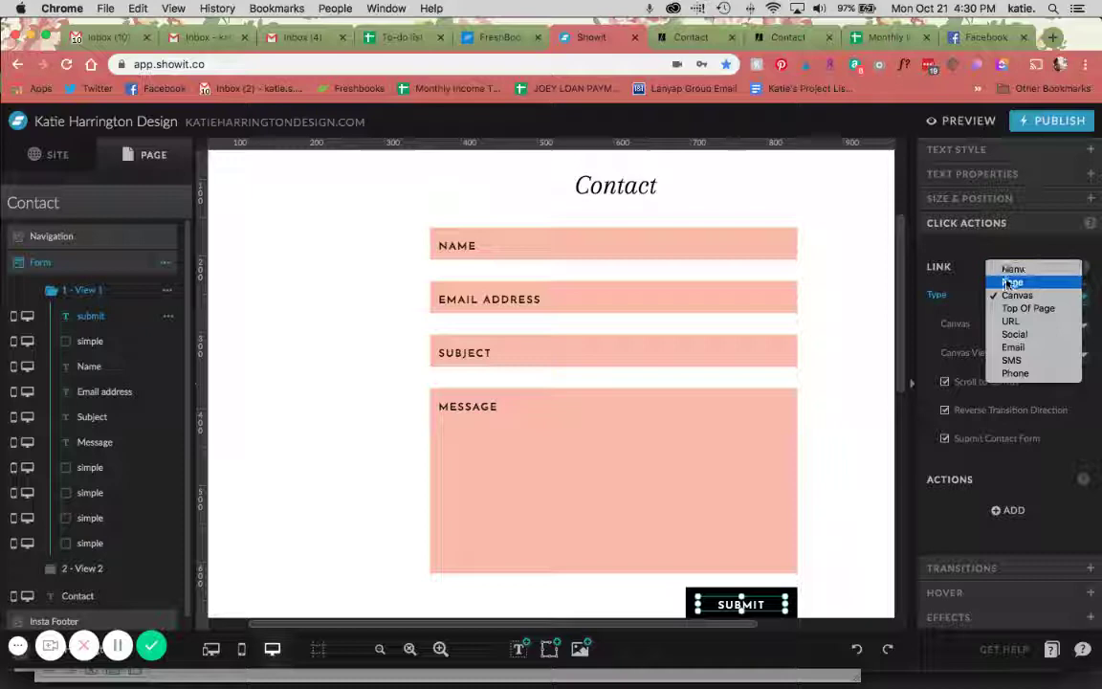
click(1009, 283)
click(1037, 325)
click(1037, 356)
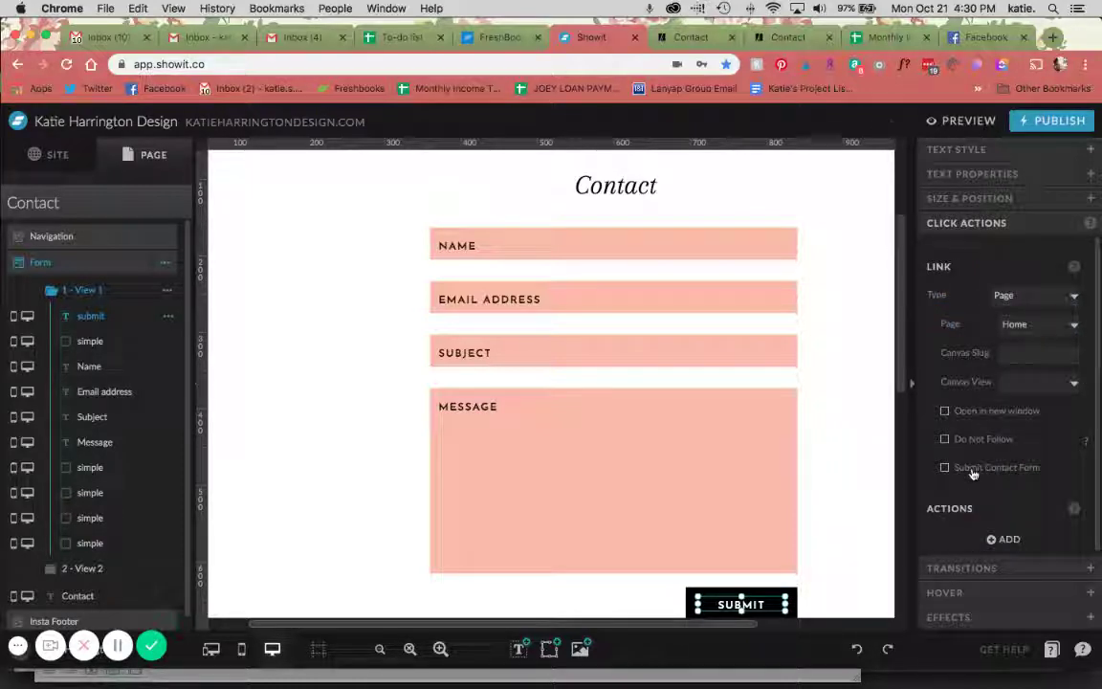
click(959, 120)
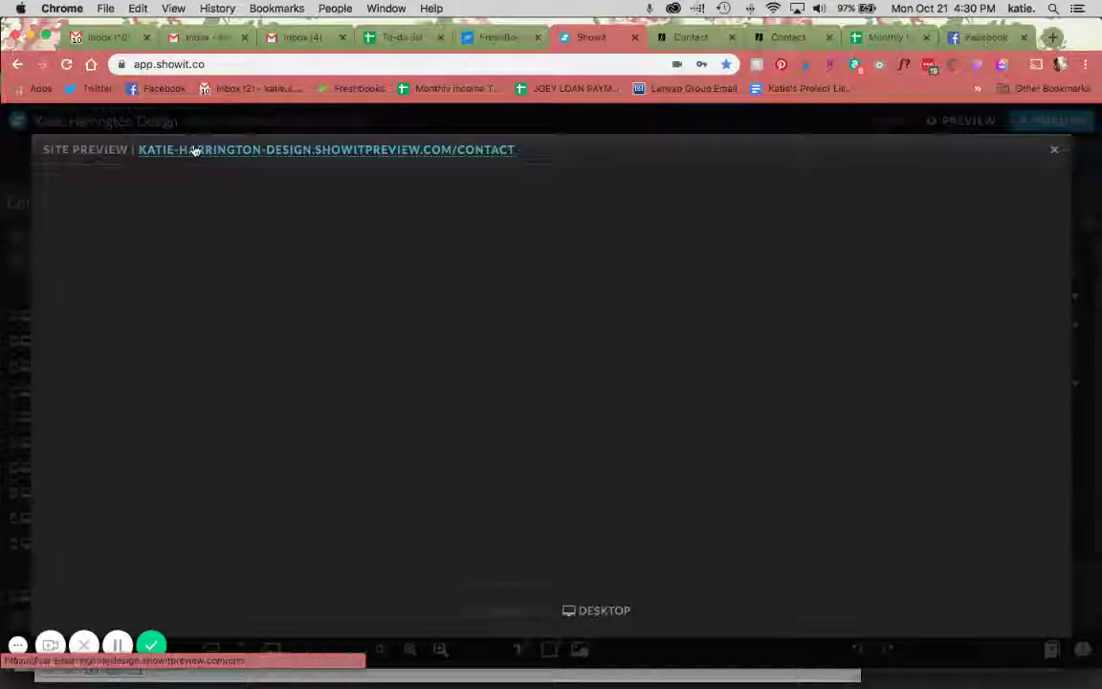
Open the preview in a new tab and fill in a name, e-mail, subject 'test' and message
click(194, 151)
scroll(787, 460, down, 1)
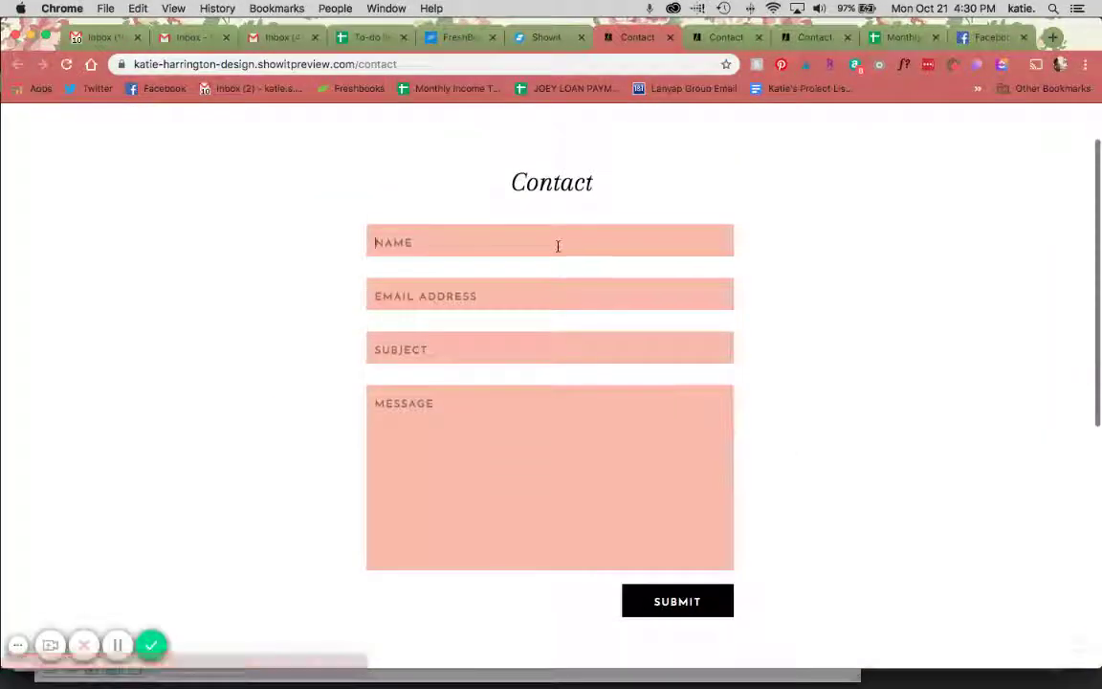
text(Katie)
key(Tab)
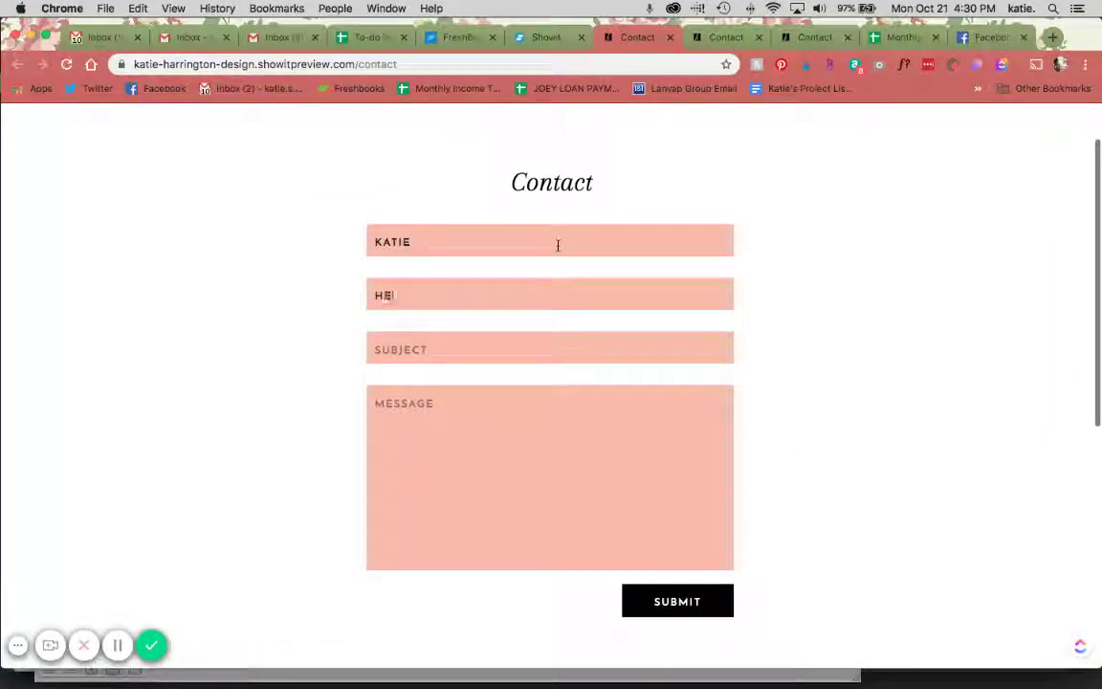
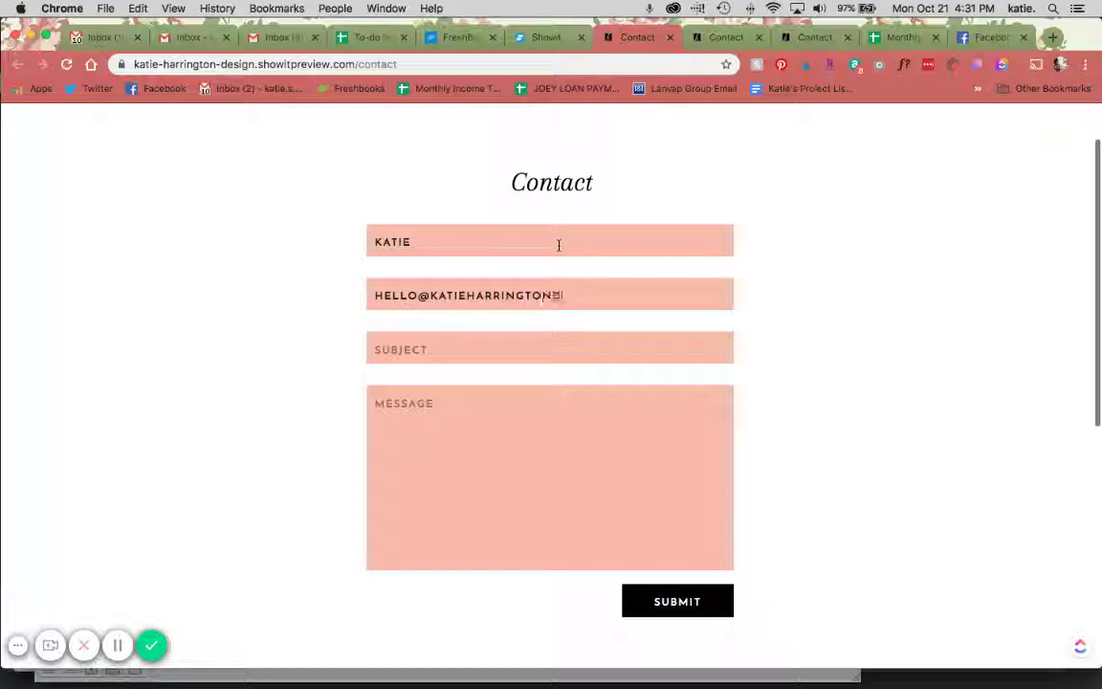
key(Tab)
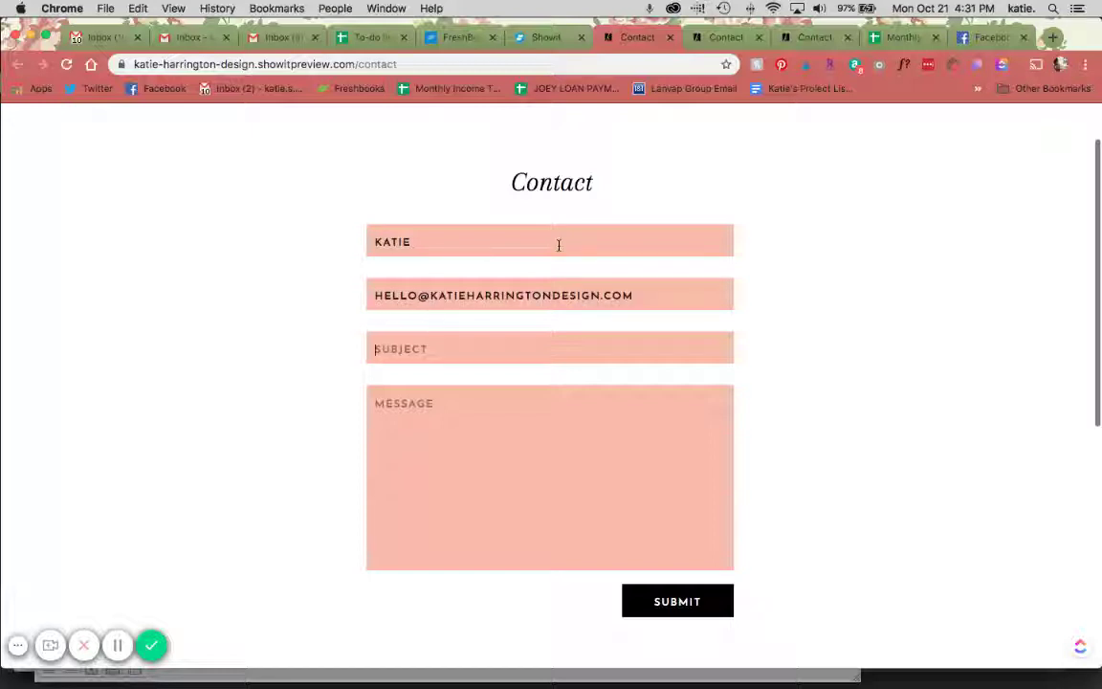
text(test)
key(Tab)
text(t)
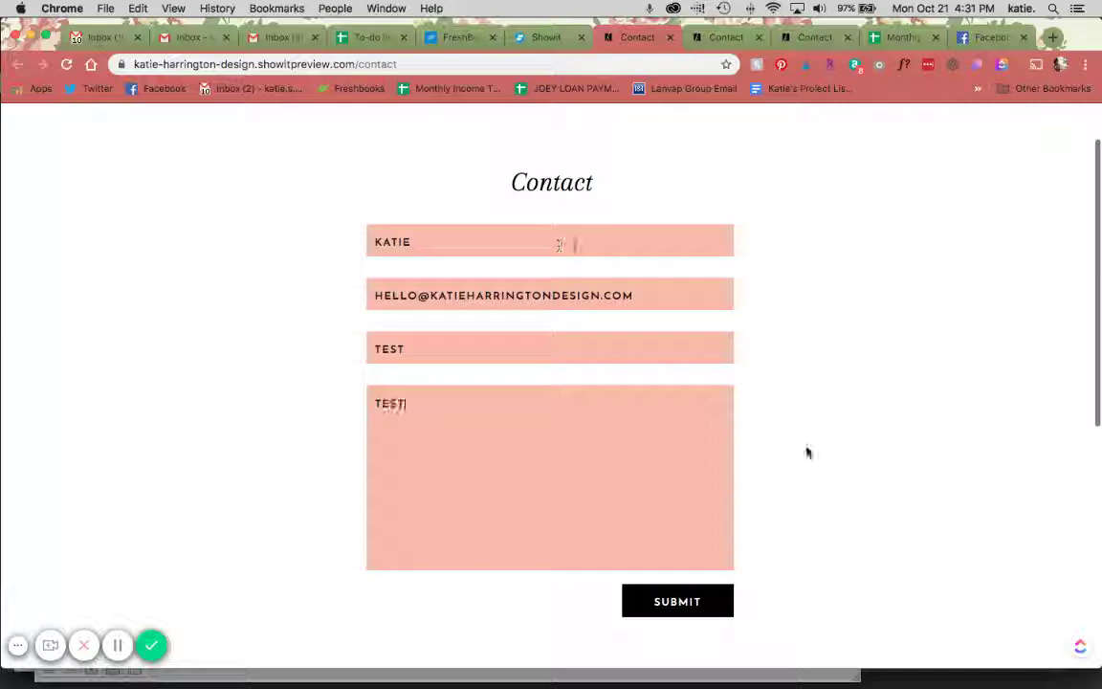
Submit the test form, then return to Showit and close the preview
click(691, 607)
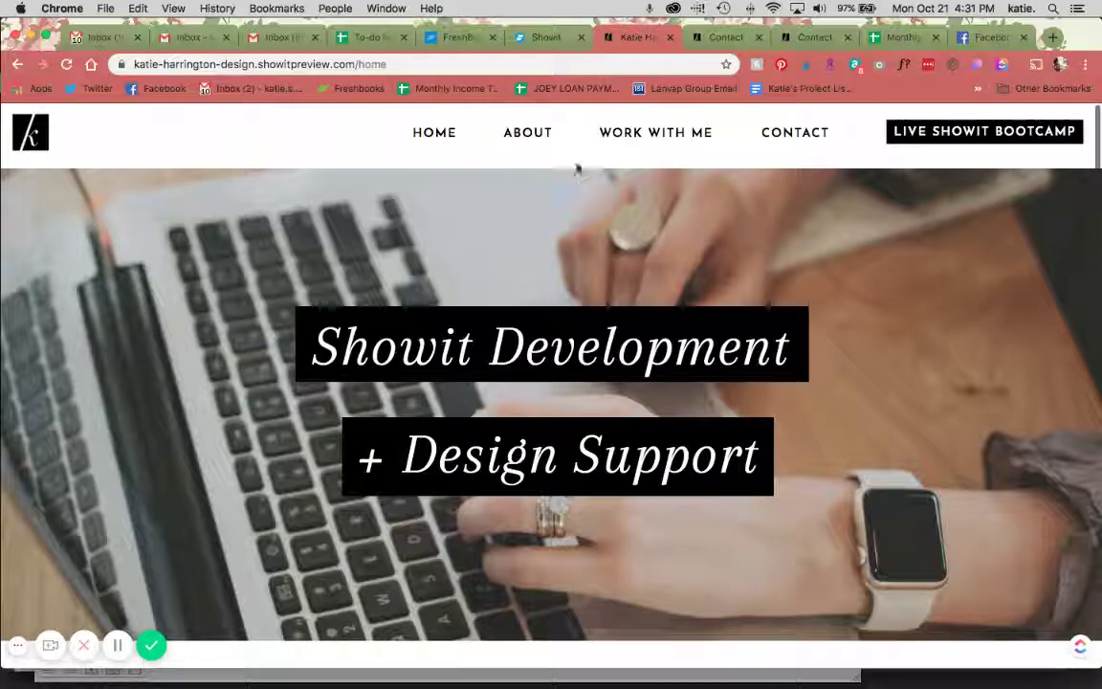
click(546, 36)
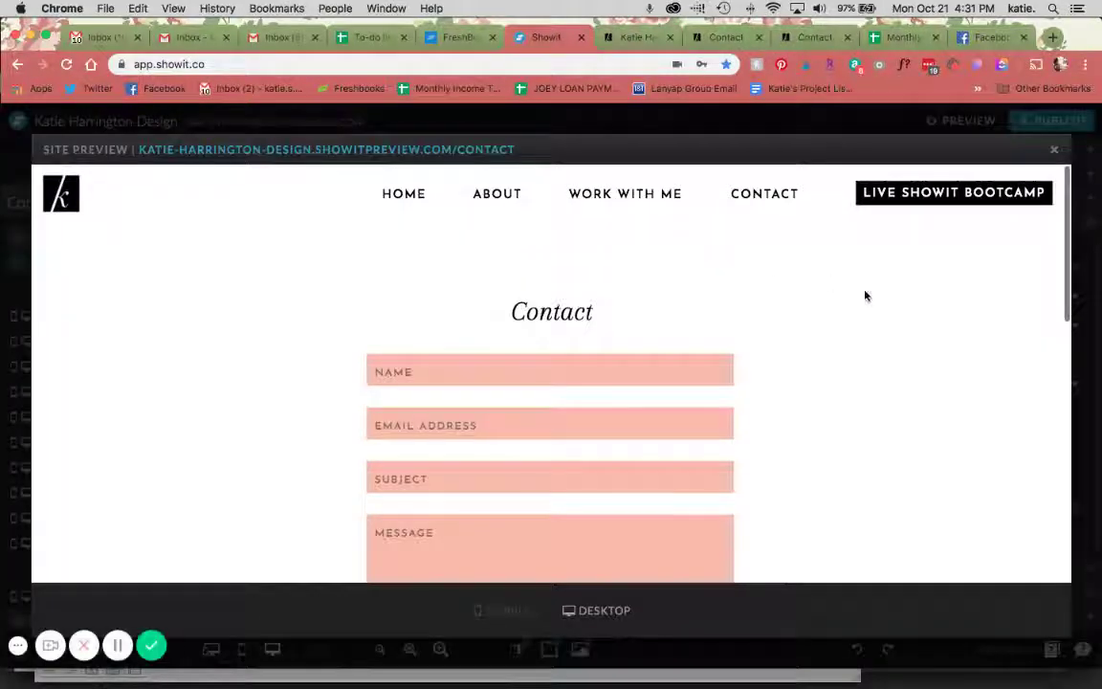
click(1054, 153)
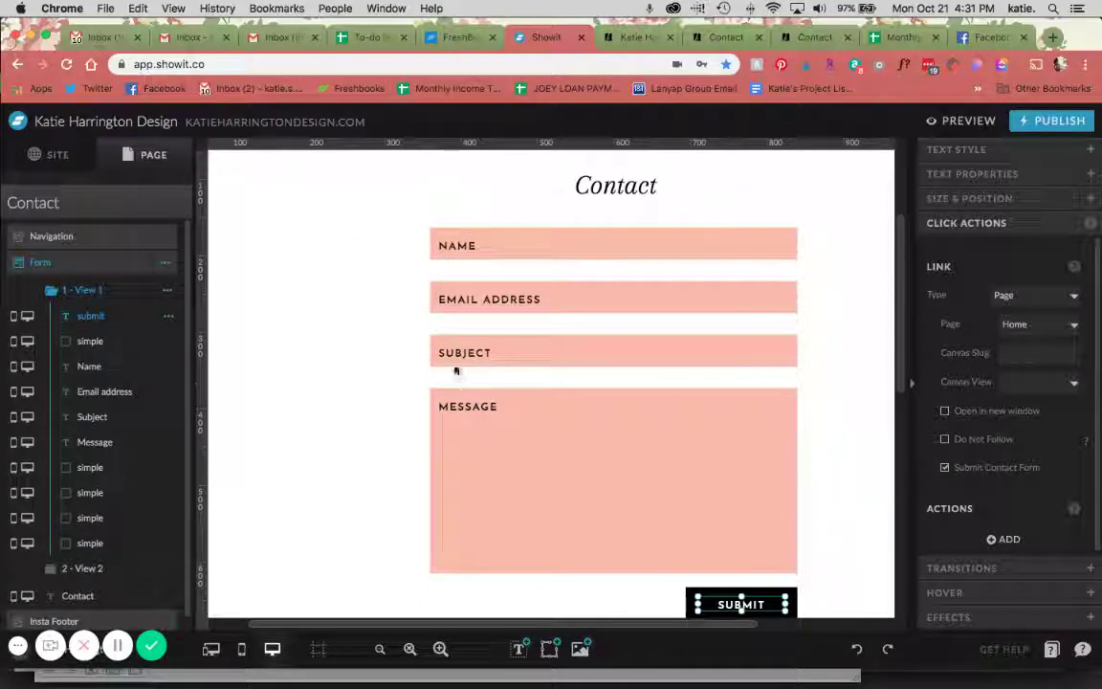
click(306, 494)
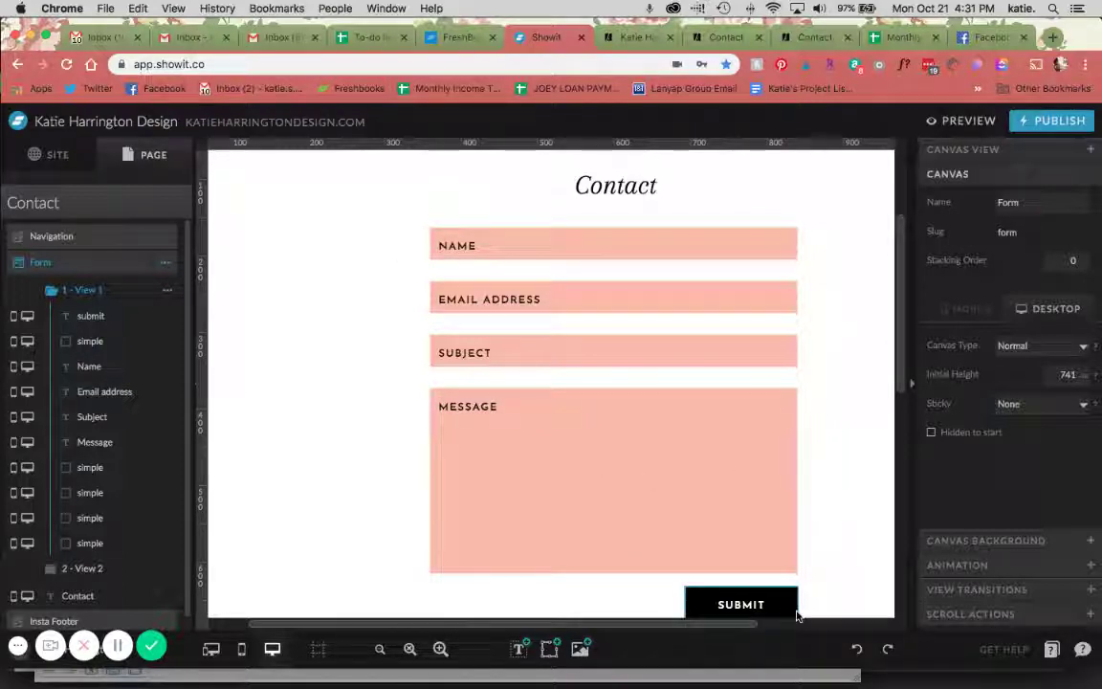
scroll(590, 448, down, 1)
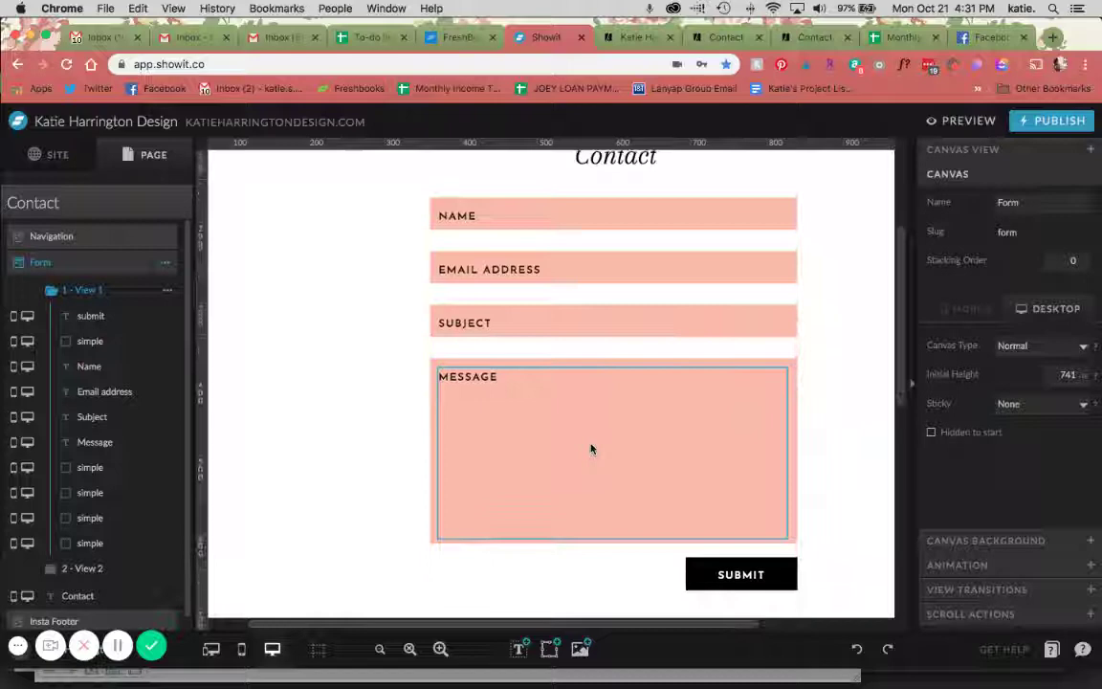
scroll(590, 448, right, 2)
scroll(590, 447, down, 3)
scroll(590, 447, up, 4)
scroll(590, 448, left, 1)
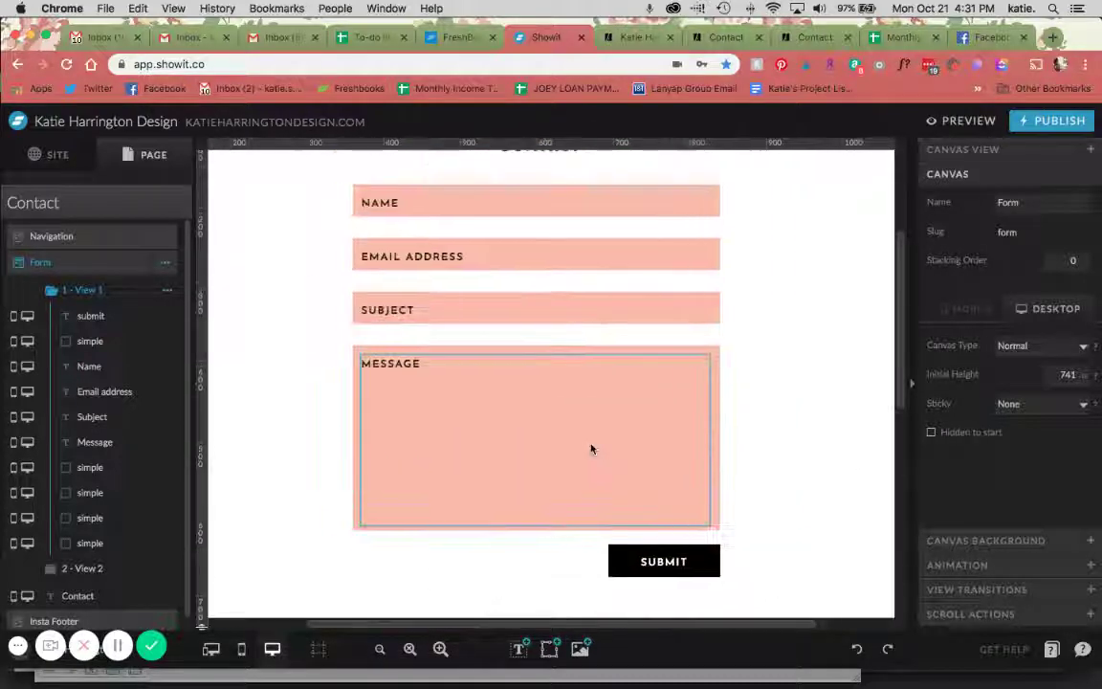